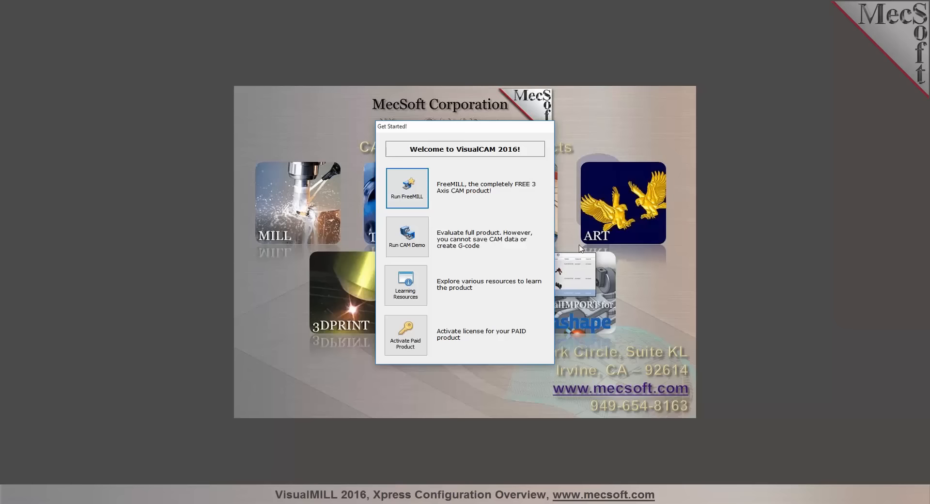
Start the CAM demo with the MILL module in the Xpress configuration
{"action": "left_click", "coordinate": [414, 254]}
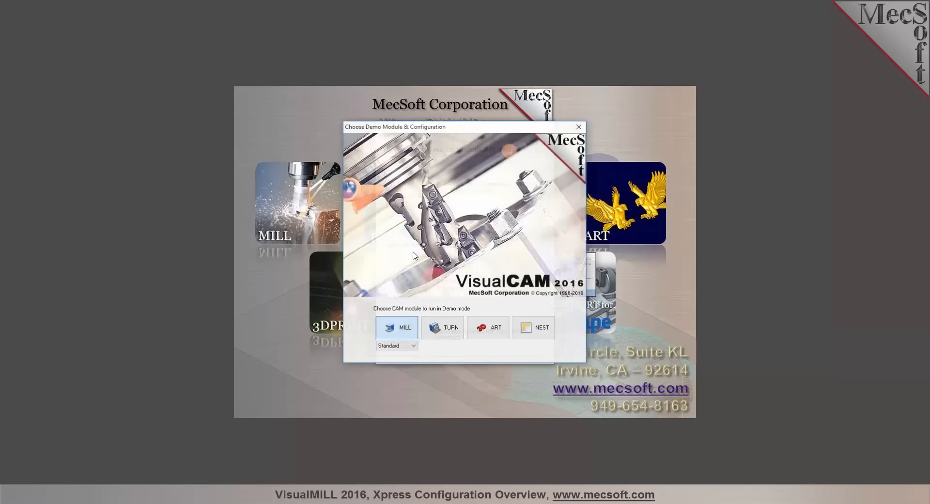
{"action": "left_click", "coordinate": [415, 347]}
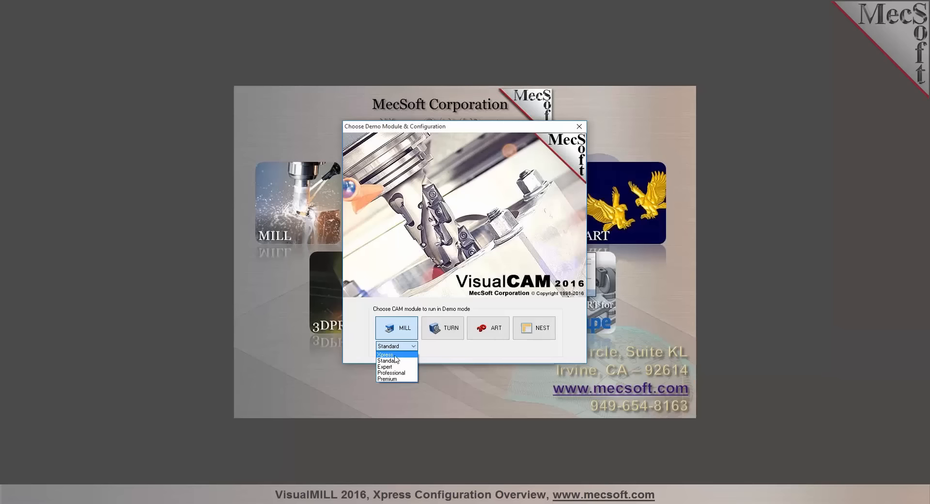
{"action": "left_click", "coordinate": [395, 356]}
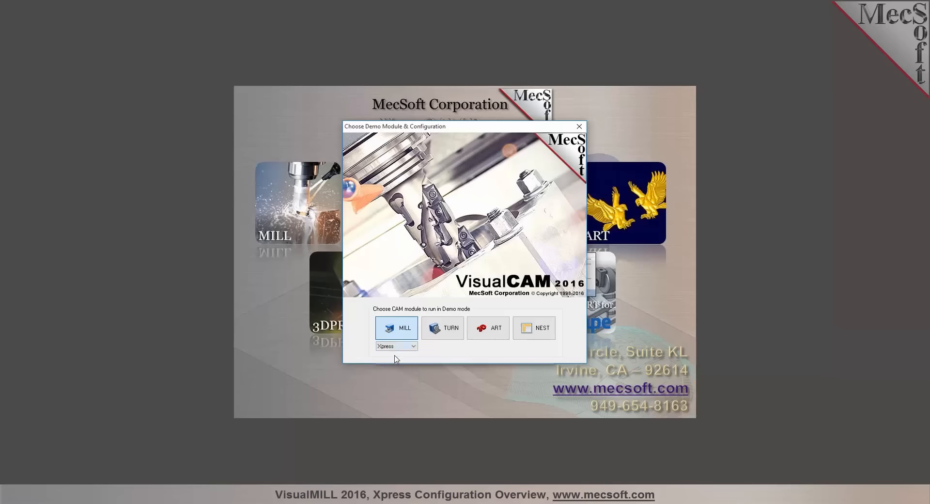
{"action": "left_click", "coordinate": [393, 333]}
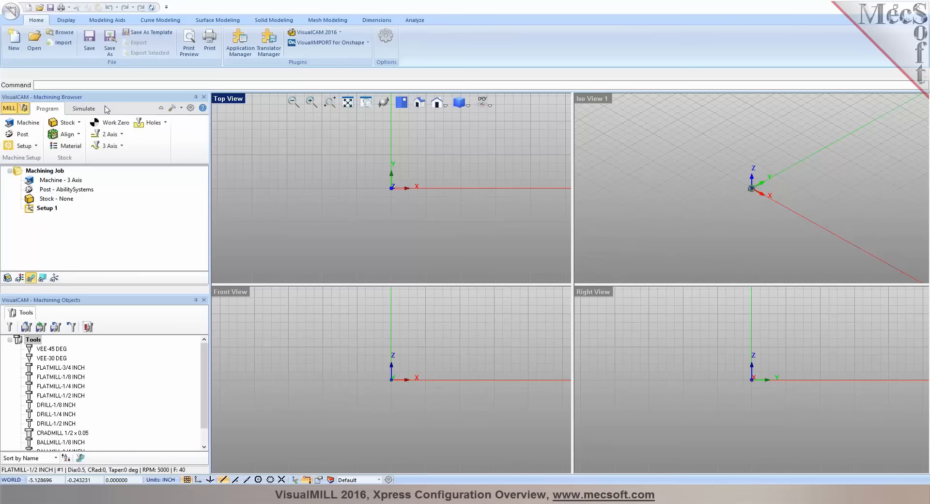
Review the available 2 Axis, 3 Axis and Holes machining operations
{"action": "left_click", "coordinate": [123, 134]}
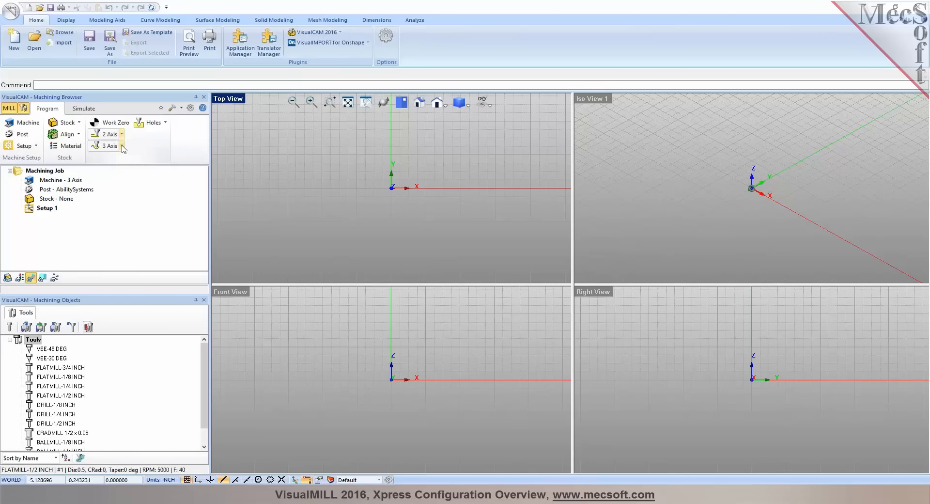
{"action": "left_click", "coordinate": [122, 146]}
{"action": "left_click", "coordinate": [122, 146]}
{"action": "left_click", "coordinate": [122, 134]}
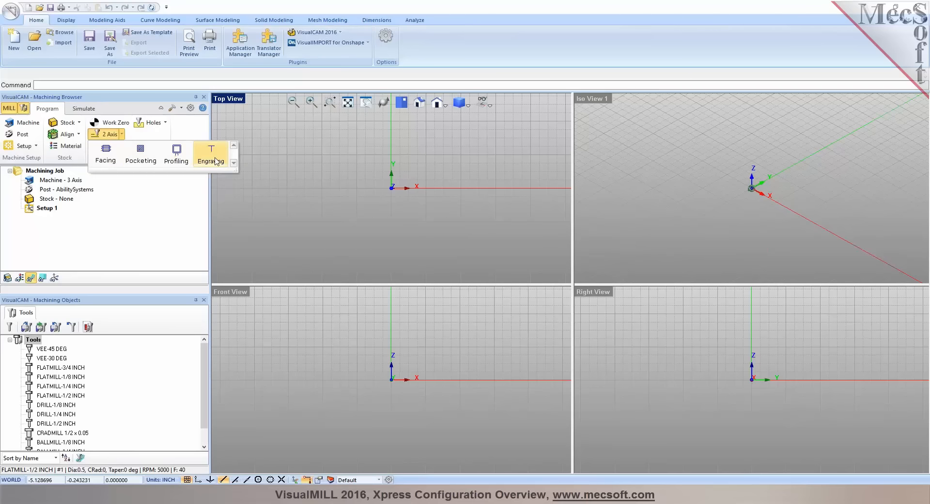
{"action": "left_click", "coordinate": [183, 133]}
{"action": "left_click", "coordinate": [122, 146]}
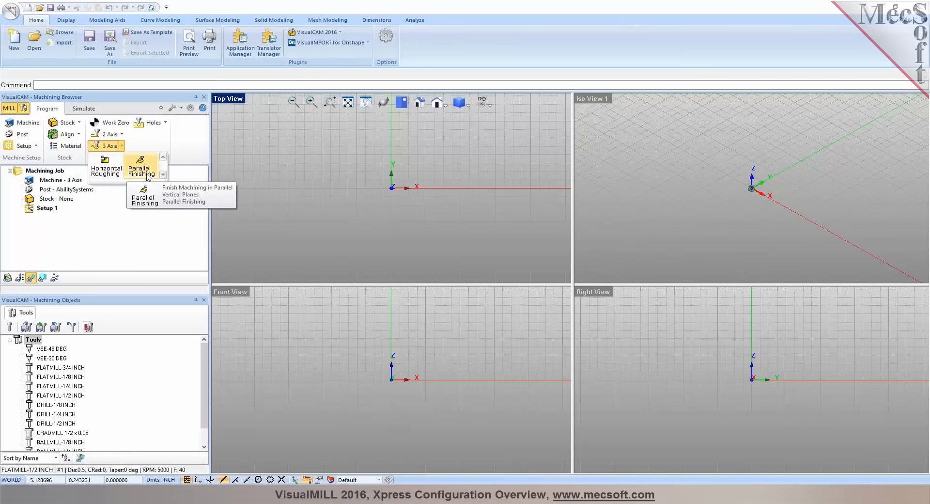
{"action": "left_click", "coordinate": [166, 123]}
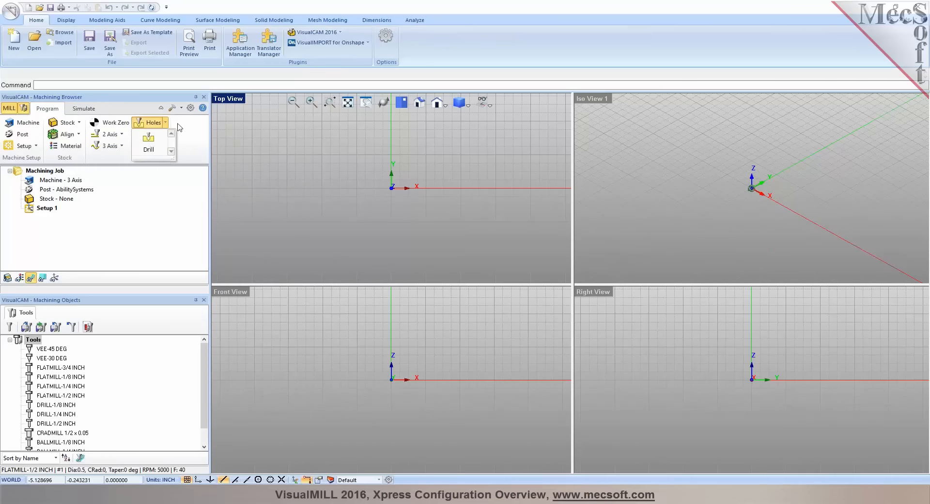
{"action": "left_click", "coordinate": [184, 128]}
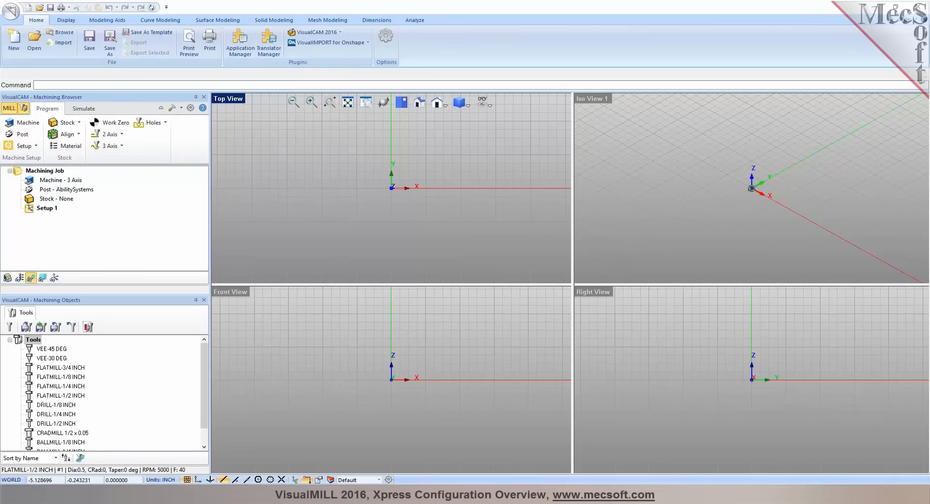
Review the ball, flat, corner radius, vee mill and drill definitions available for creating or selecting a tool
{"action": "left_click", "coordinate": [9, 327]}
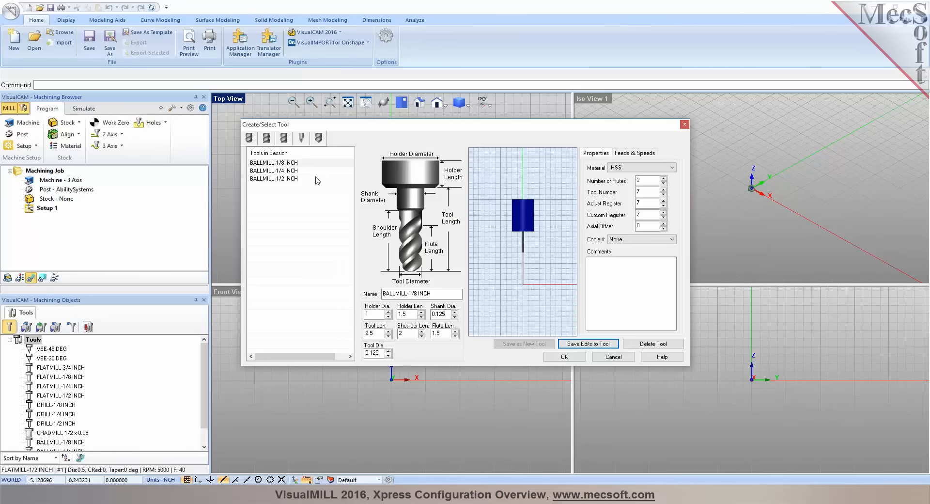
{"action": "left_click", "coordinate": [250, 140]}
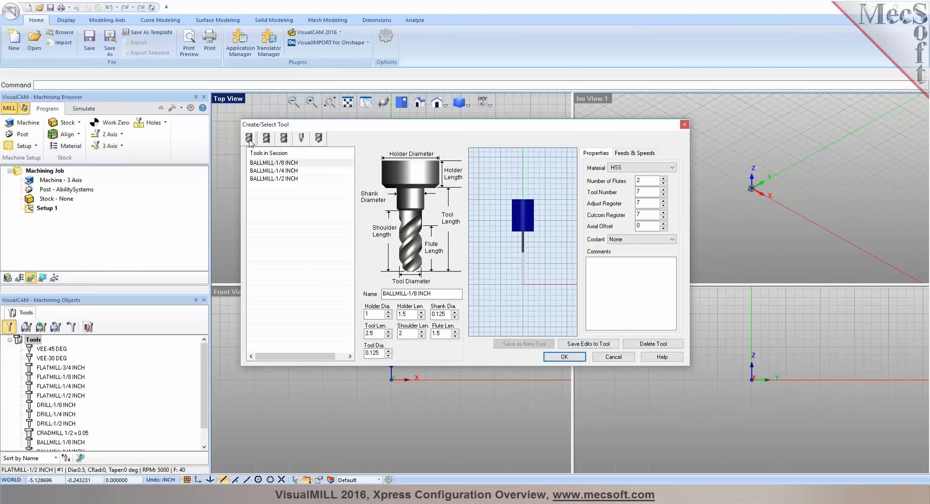
{"action": "left_click", "coordinate": [266, 140]}
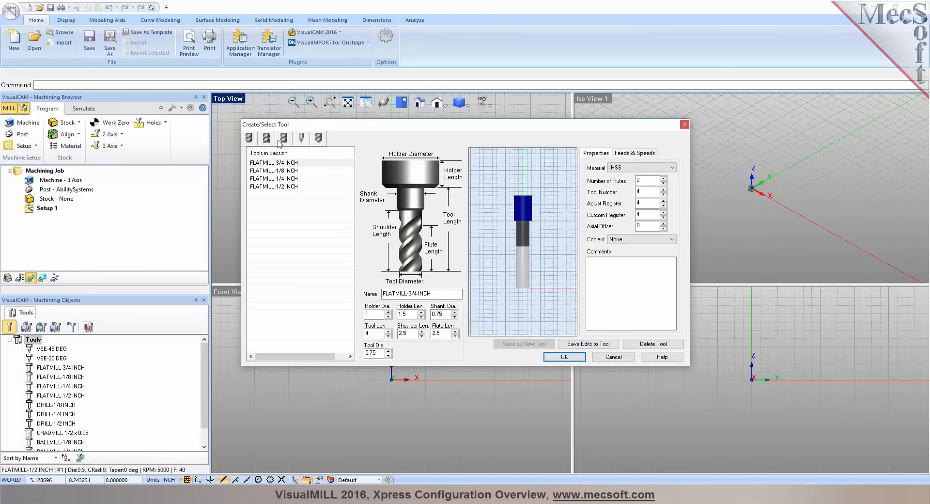
{"action": "left_click", "coordinate": [284, 140]}
{"action": "left_click", "coordinate": [301, 139]}
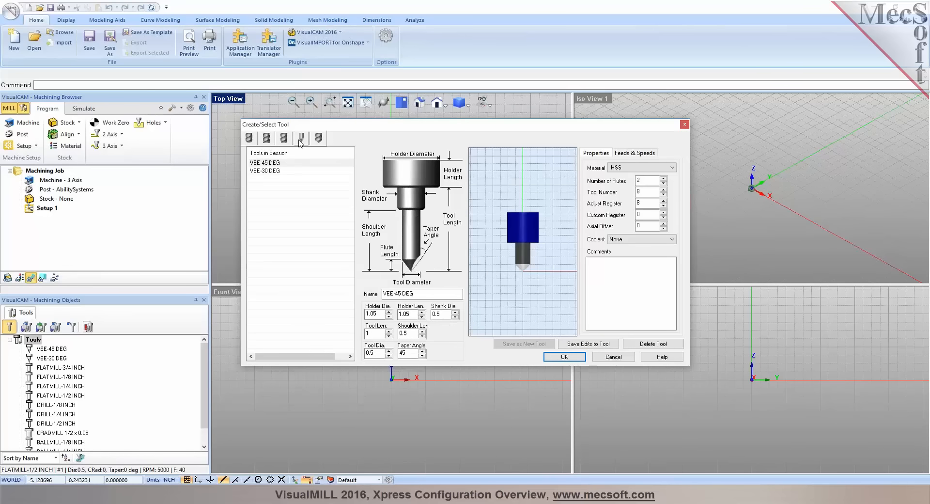
{"action": "left_click", "coordinate": [319, 139]}
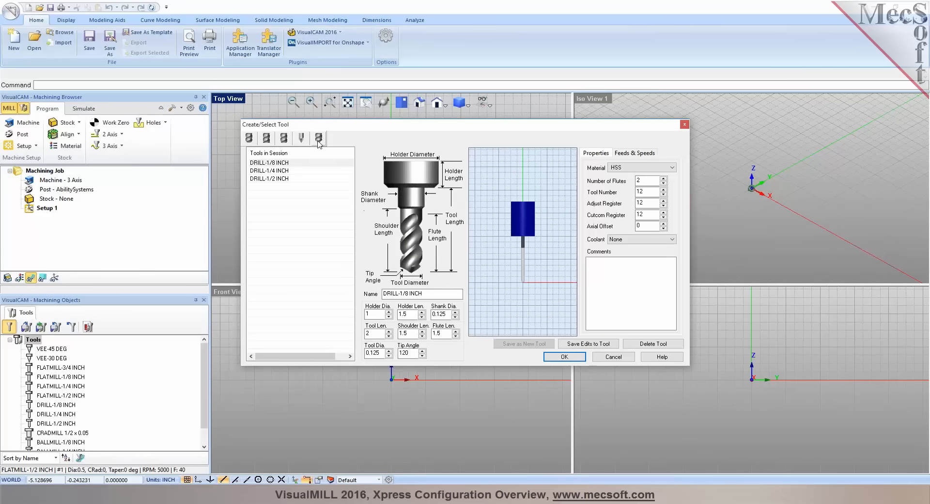
{"action": "left_click", "coordinate": [249, 139]}
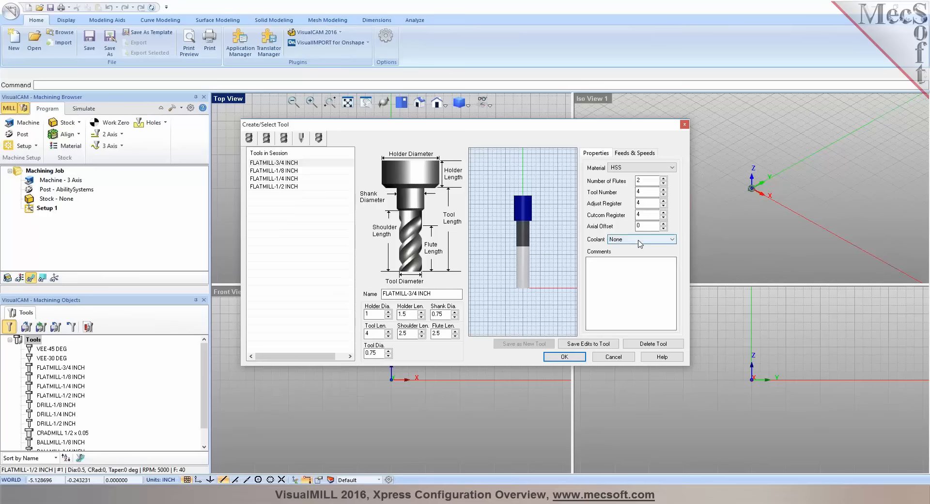
Review the FLATMILL-3/4 INCH feeds and speeds and the stock materials in the feeds table, leaving without changes
{"action": "left_click", "coordinate": [634, 153]}
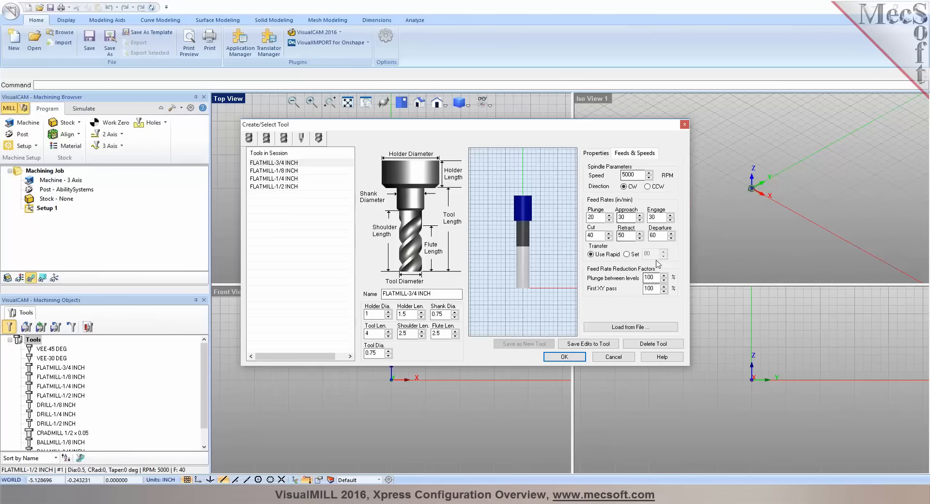
{"action": "left_click", "coordinate": [609, 327]}
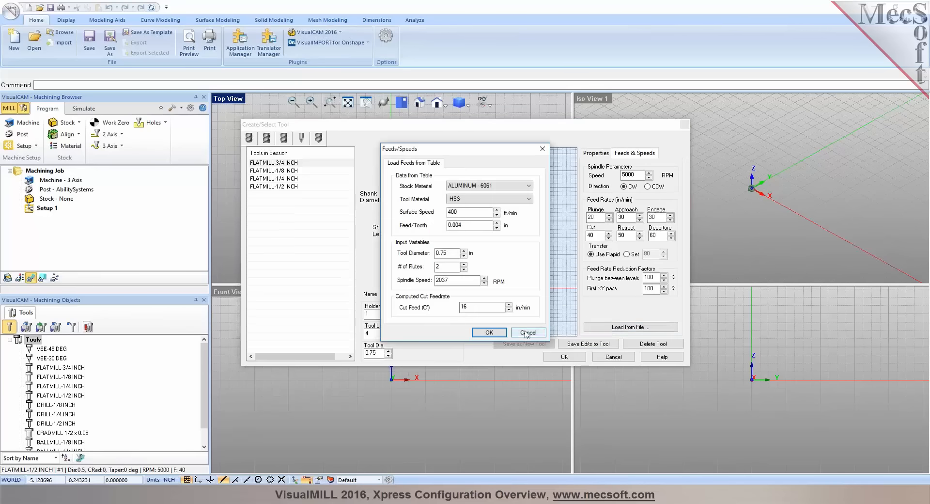
{"action": "left_click", "coordinate": [529, 185]}
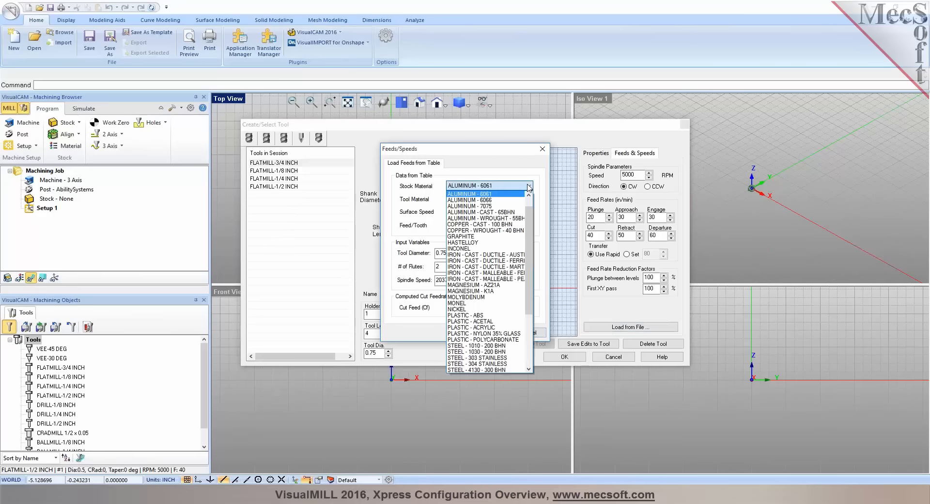
{"action": "left_click", "coordinate": [528, 186]}
{"action": "left_click", "coordinate": [532, 332]}
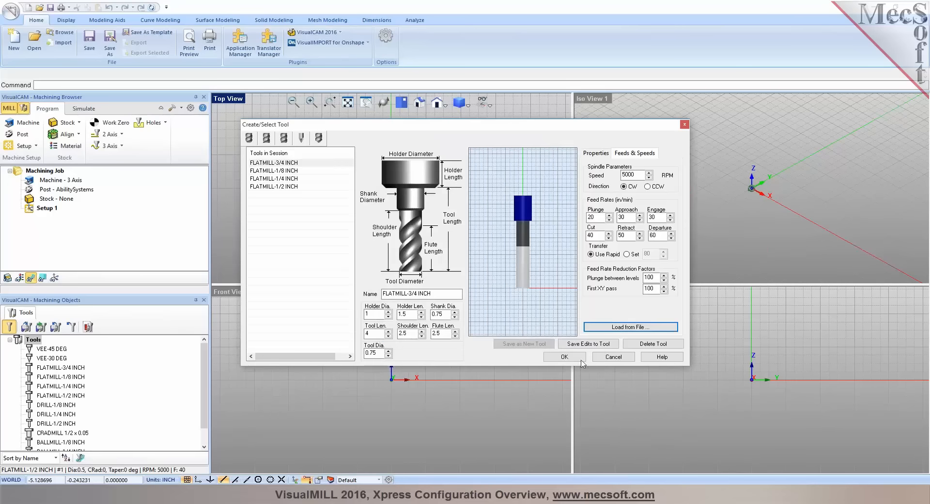
{"action": "left_click", "coordinate": [608, 357]}
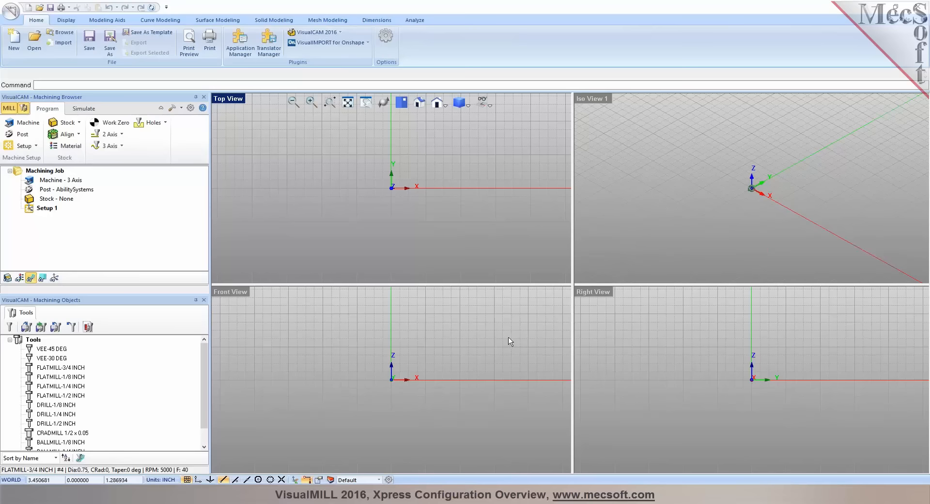
Go through the flat, corner radius, vee mill and drill tool types again and accept DRILL-1/8 INCH as the selected tool
{"action": "left_click", "coordinate": [10, 327]}
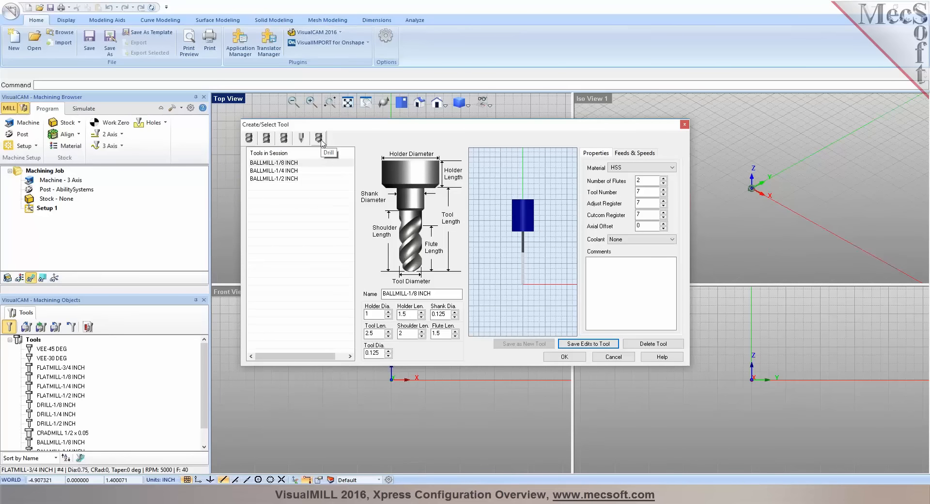
{"action": "left_click", "coordinate": [267, 139]}
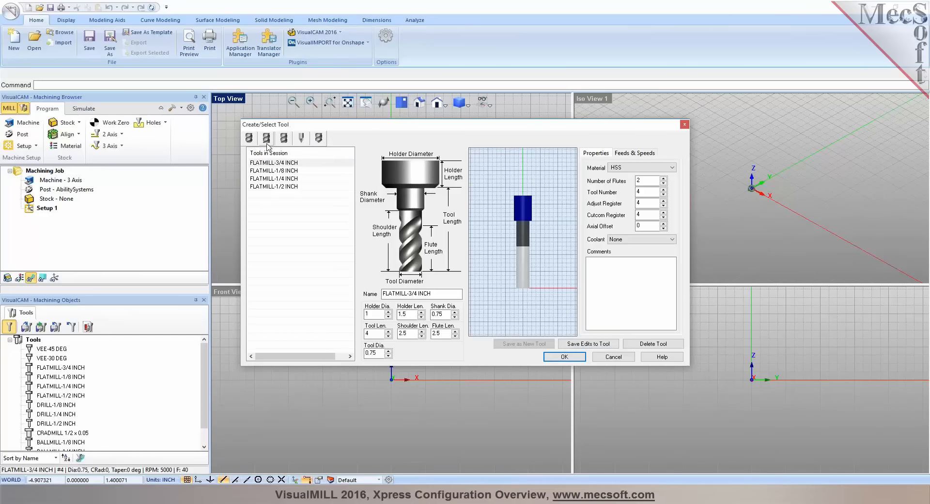
{"action": "left_click", "coordinate": [283, 139]}
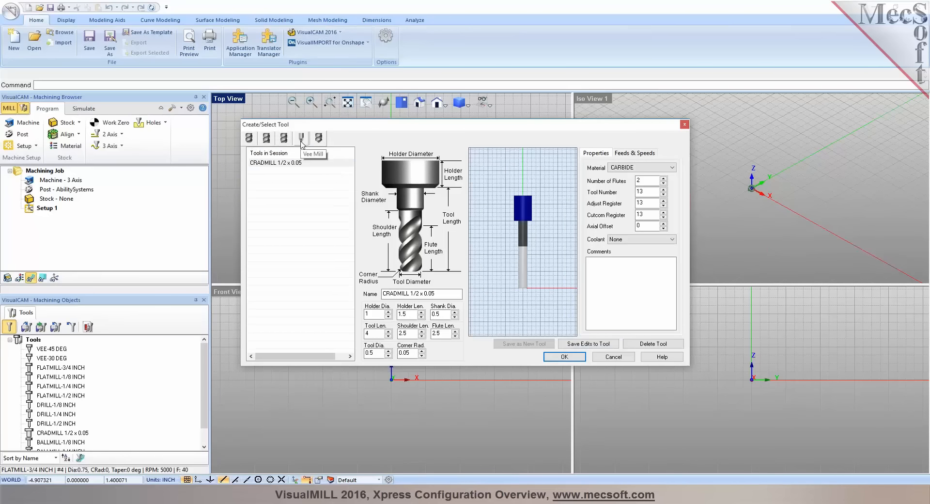
{"action": "left_click", "coordinate": [301, 140]}
{"action": "left_click", "coordinate": [318, 142]}
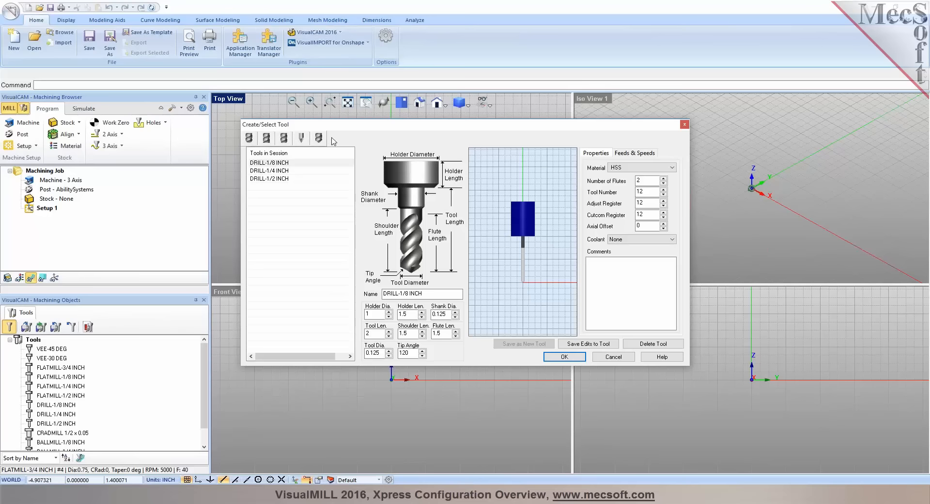
{"action": "left_click", "coordinate": [564, 356]}
{"action": "left_click", "coordinate": [507, 366]}
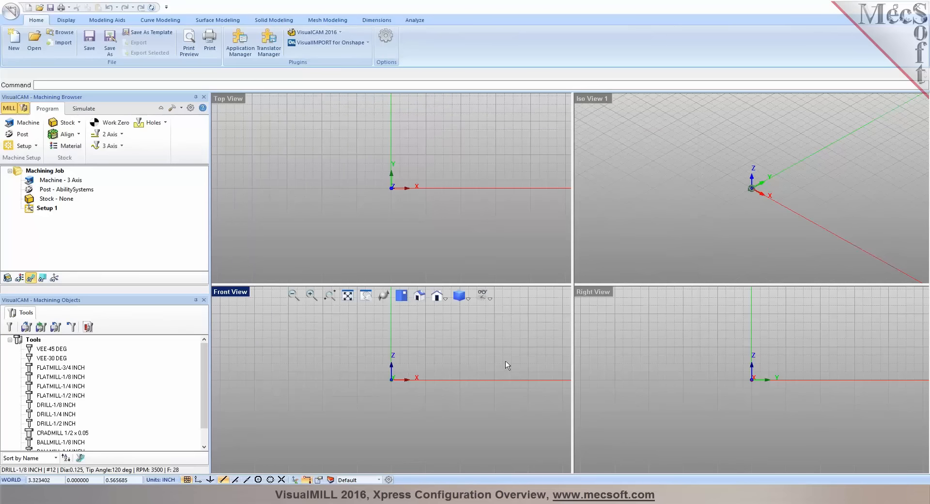
{"action": "left_click", "coordinate": [425, 187]}
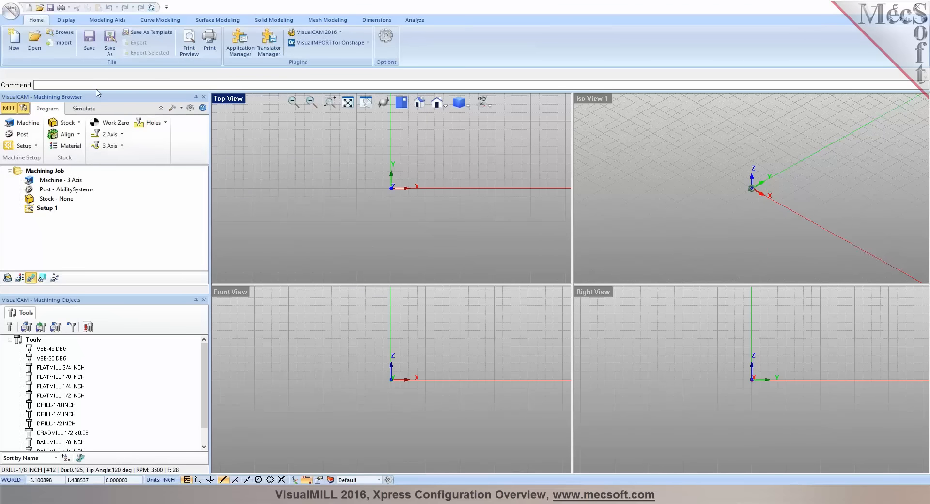
Show all file types in the CAM Xpress folder and open Gear Box.IGS
{"action": "left_click", "coordinate": [34, 47]}
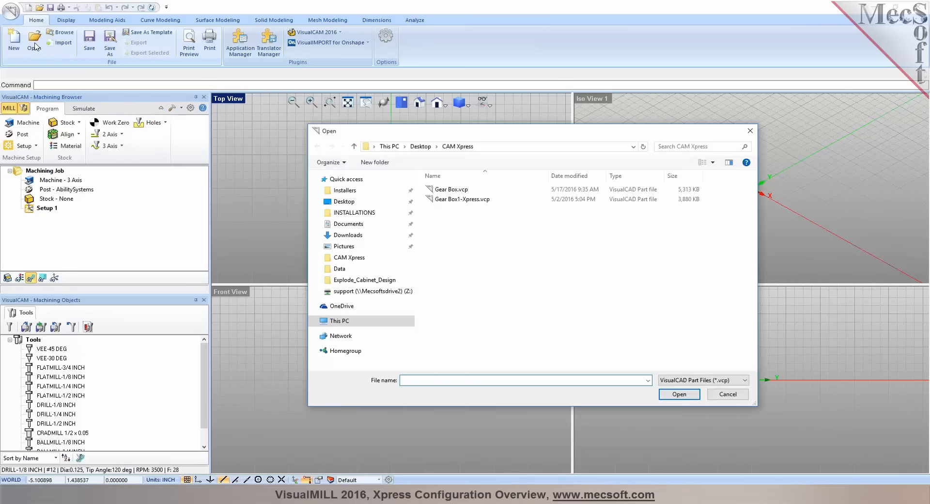
{"action": "left_click", "coordinate": [314, 179]}
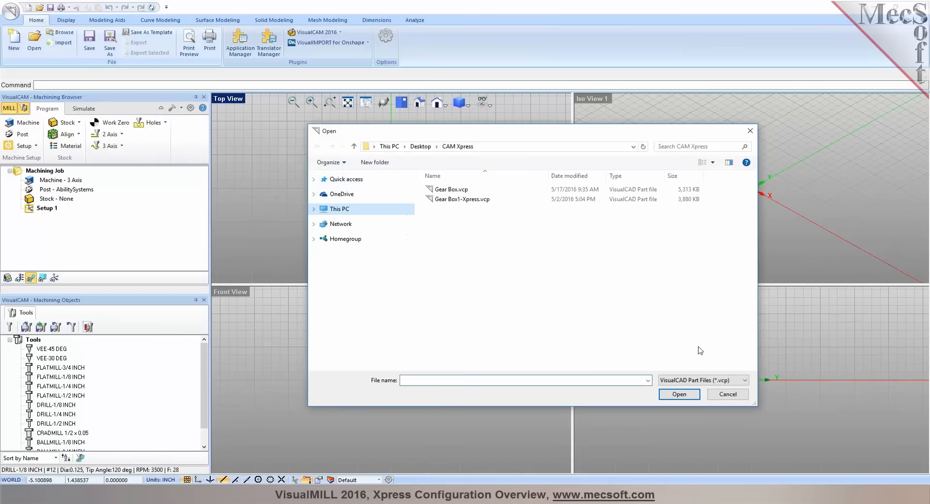
{"action": "left_click", "coordinate": [738, 382]}
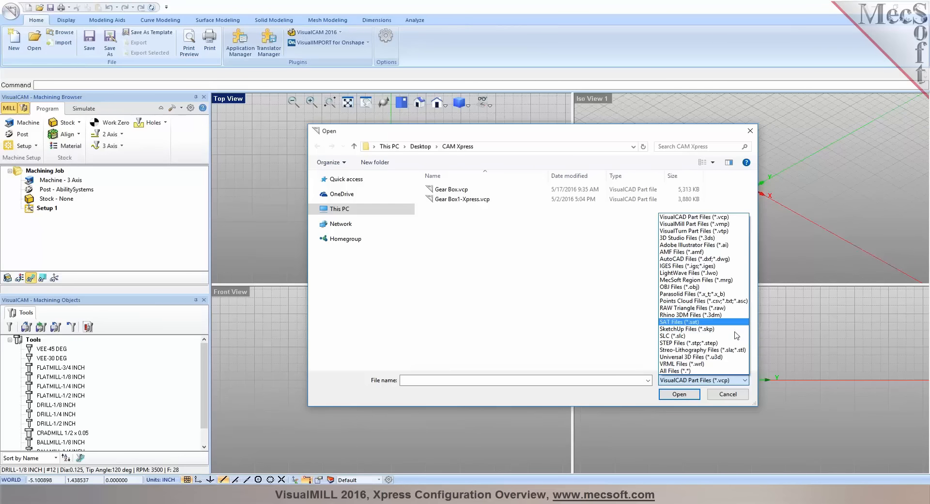
{"action": "left_click", "coordinate": [734, 371]}
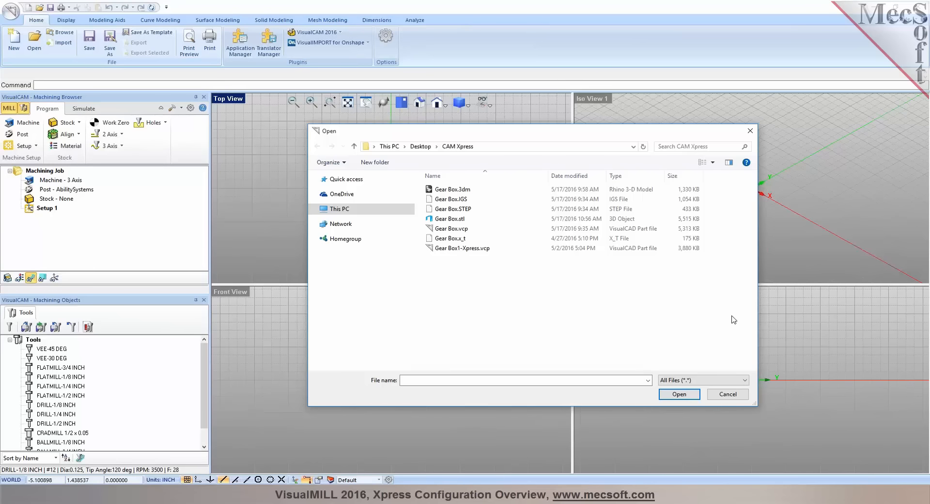
{"action": "left_click", "coordinate": [443, 201]}
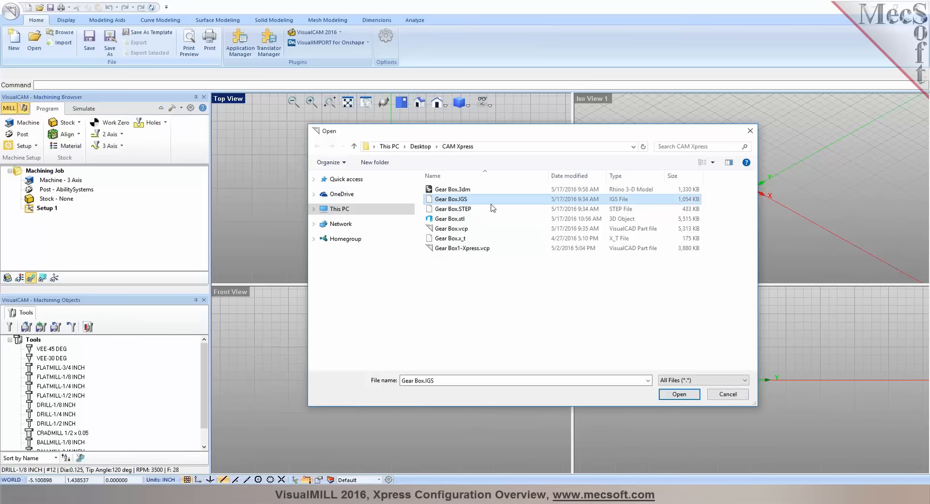
{"action": "left_click", "coordinate": [683, 396]}
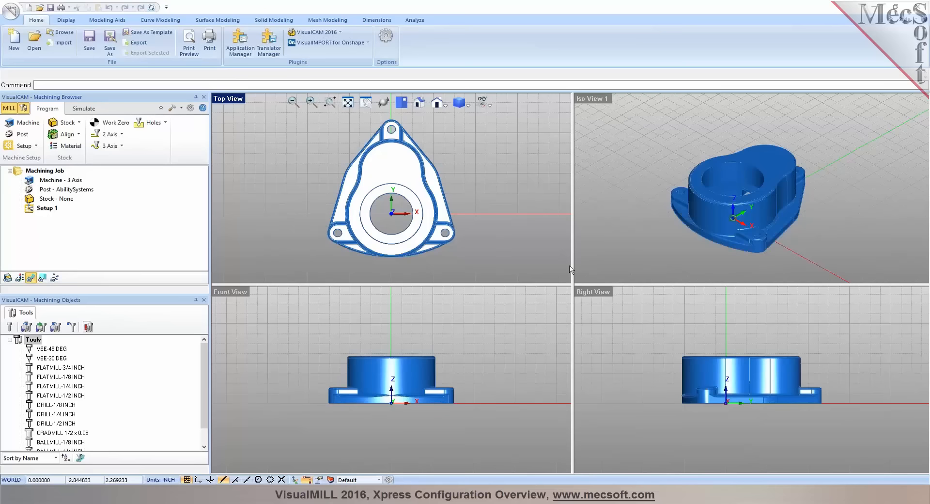
Maximize the Iso View viewport and orbit the gear box model to a lower viewing angle
{"action": "left_click", "coordinate": [751, 188]}
{"action": "left_click", "coordinate": [651, 290]}
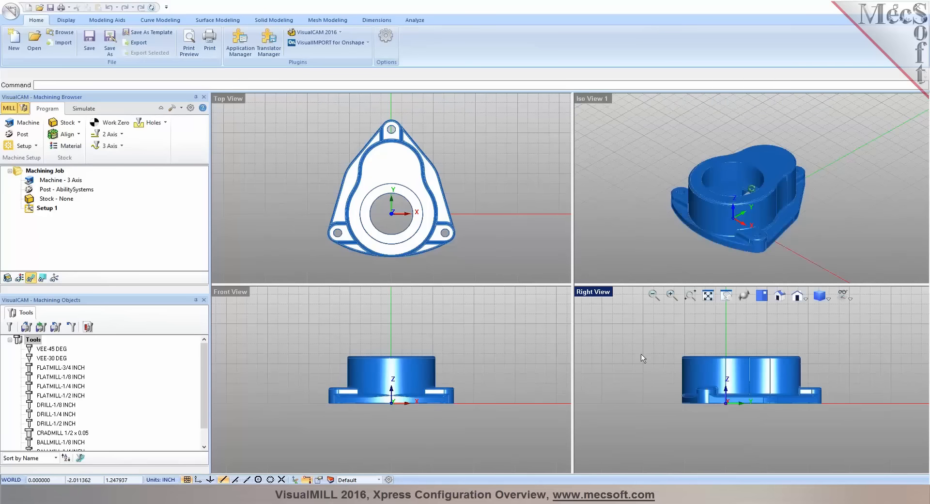
{"action": "left_click", "coordinate": [505, 362]}
{"action": "mouse_move", "coordinate": [542, 284]}
{"action": "left_mouse_down"}
{"action": "mouse_move", "coordinate": [542, 448]}
{"action": "mouse_move", "coordinate": [541, 290]}
{"action": "left_mouse_up"}
{"action": "double_click", "coordinate": [595, 98]}
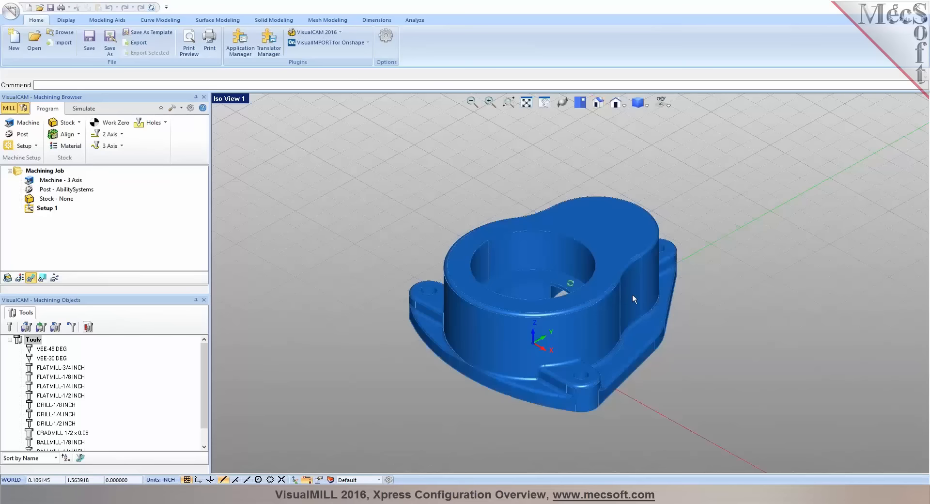
{"action": "scroll", "coordinate": [633, 295], "scroll_direction": "up", "scroll_amount": 6}
{"action": "scroll", "coordinate": [625, 253], "scroll_direction": "down", "scroll_amount": 5}
{"action": "middle_click_drag", "start_coordinate": [528, 304], "coordinate": [549, 297]}
Look through the display, modeling aids, curve, surface, solid, mesh, dimension and analysis commands, returning to the Home commands
{"action": "left_click", "coordinate": [72, 23]}
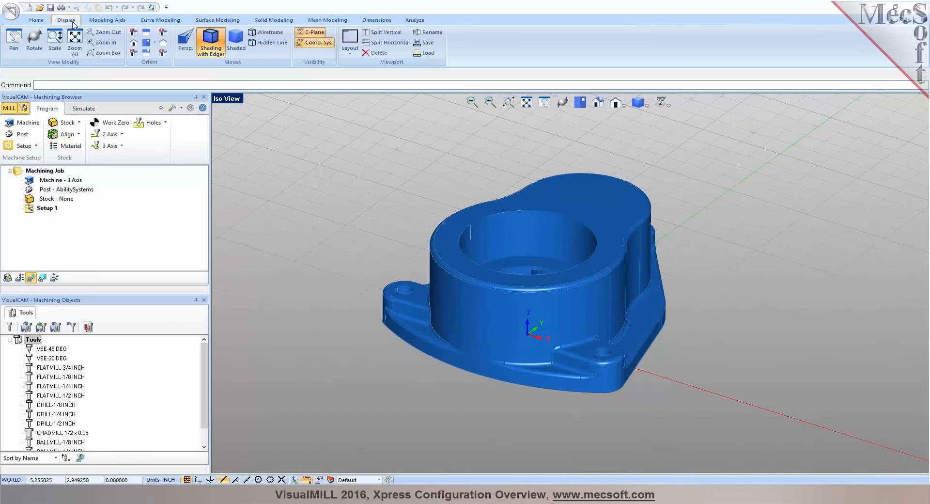
{"action": "left_click", "coordinate": [107, 23]}
{"action": "left_click", "coordinate": [158, 22]}
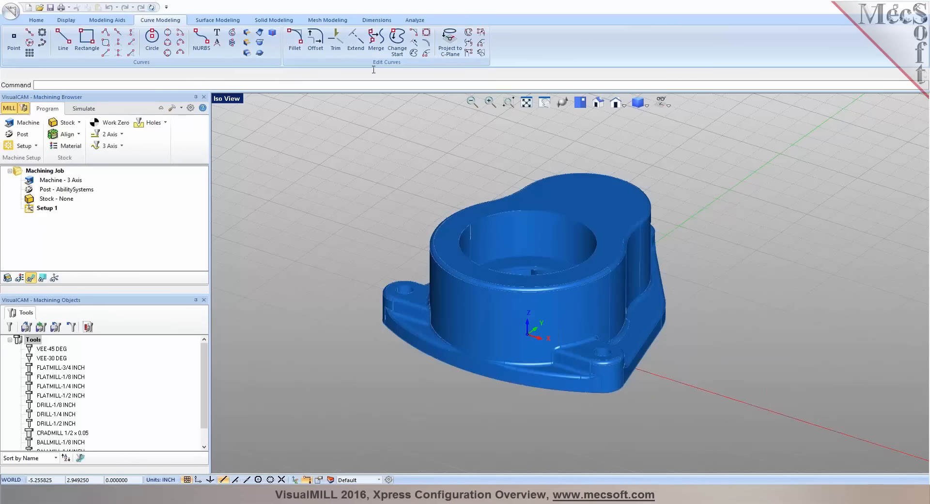
{"action": "left_click", "coordinate": [221, 20]}
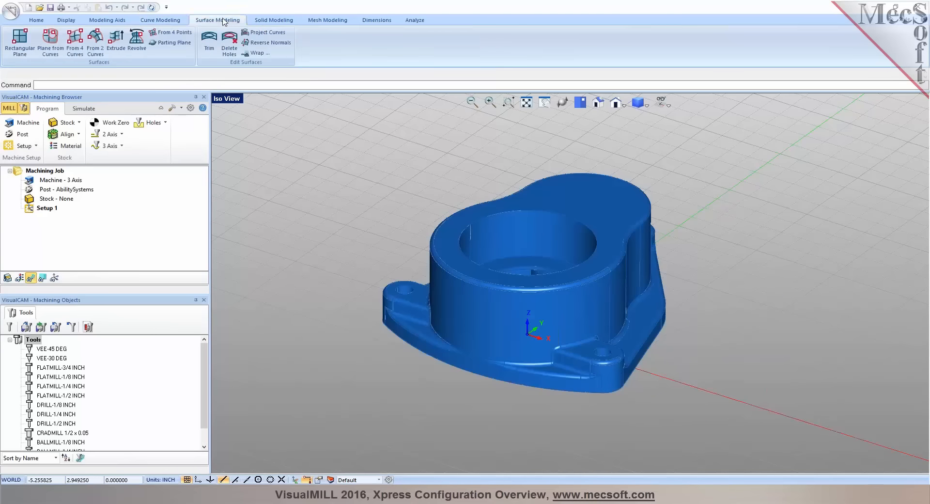
{"action": "left_click", "coordinate": [258, 24]}
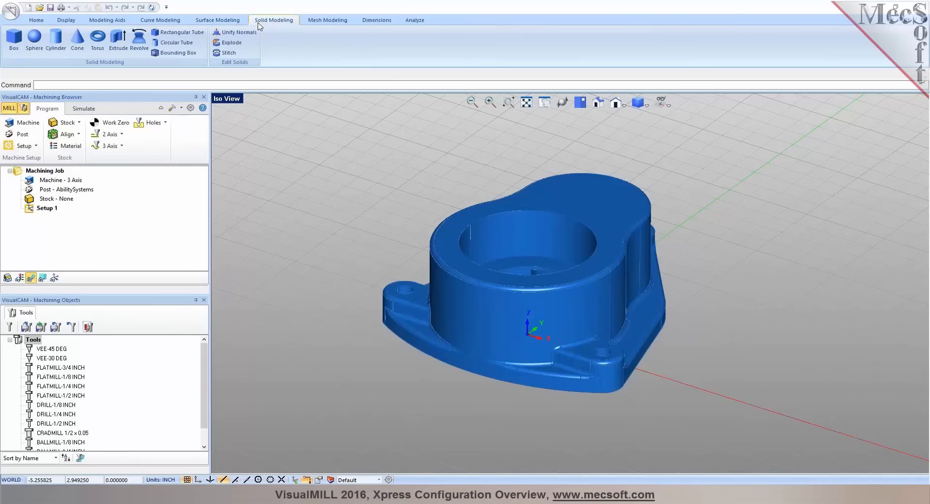
{"action": "left_click", "coordinate": [317, 23]}
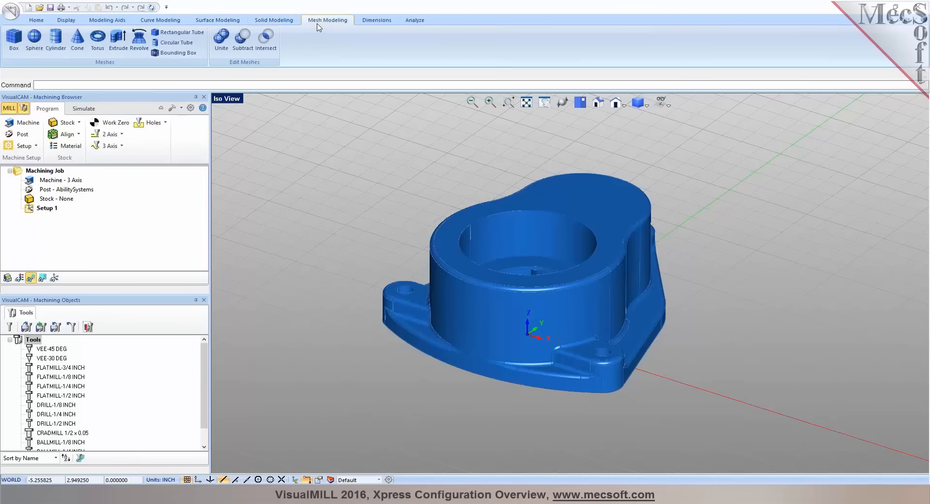
{"action": "left_click", "coordinate": [371, 23]}
{"action": "left_click", "coordinate": [415, 22]}
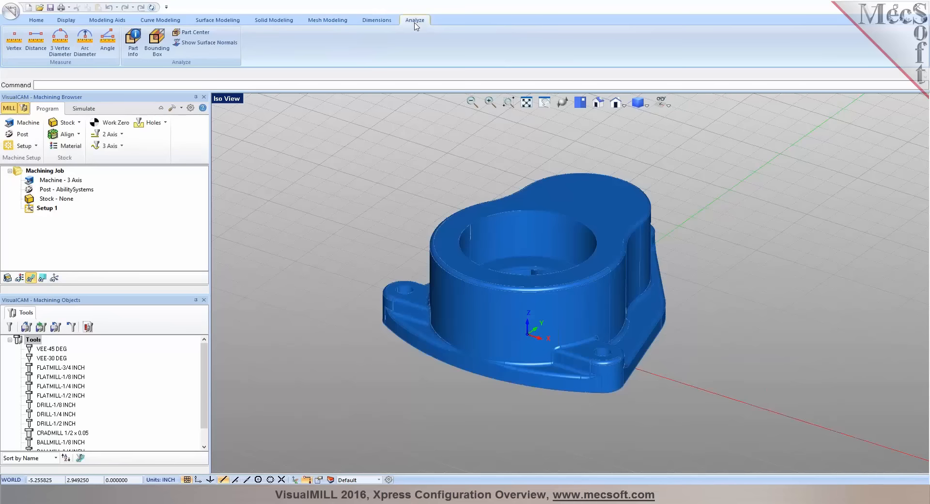
{"action": "left_click", "coordinate": [43, 21]}
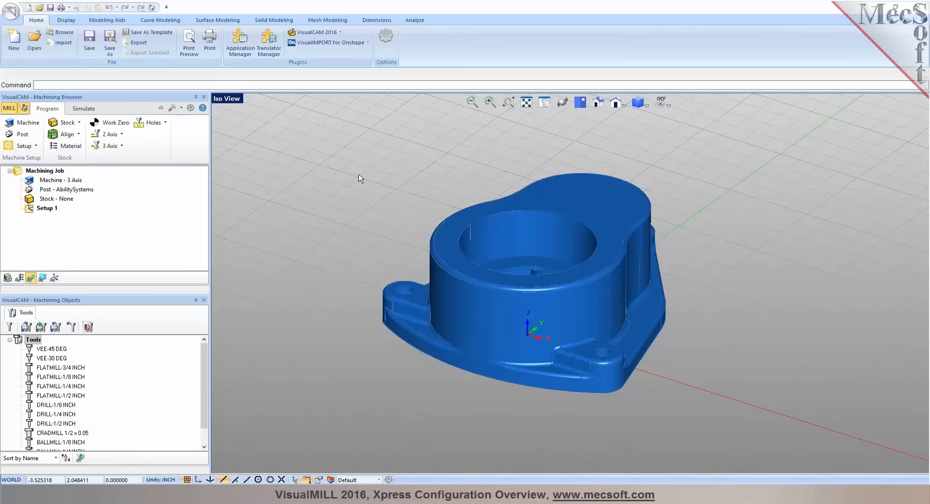
Check the number-of-axes options in the machine tool setup and accept the 3 Axis machine
{"action": "left_click", "coordinate": [36, 124]}
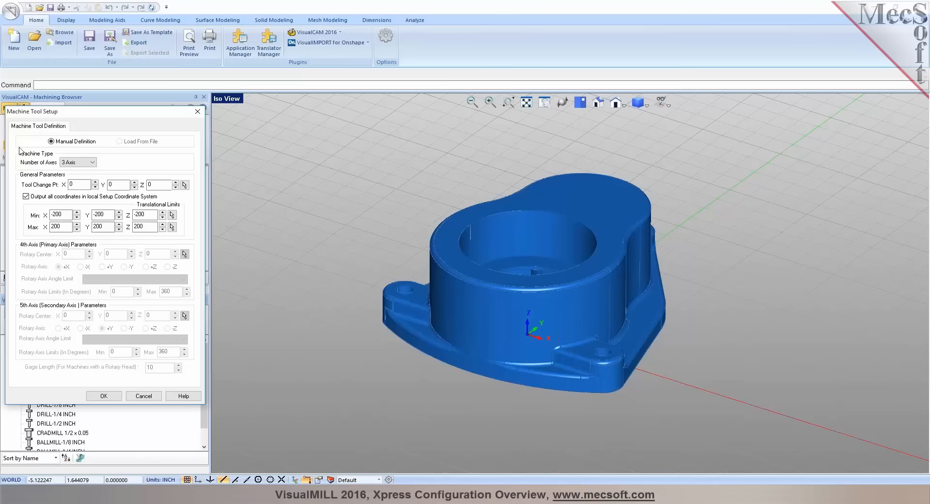
{"action": "left_click", "coordinate": [93, 163]}
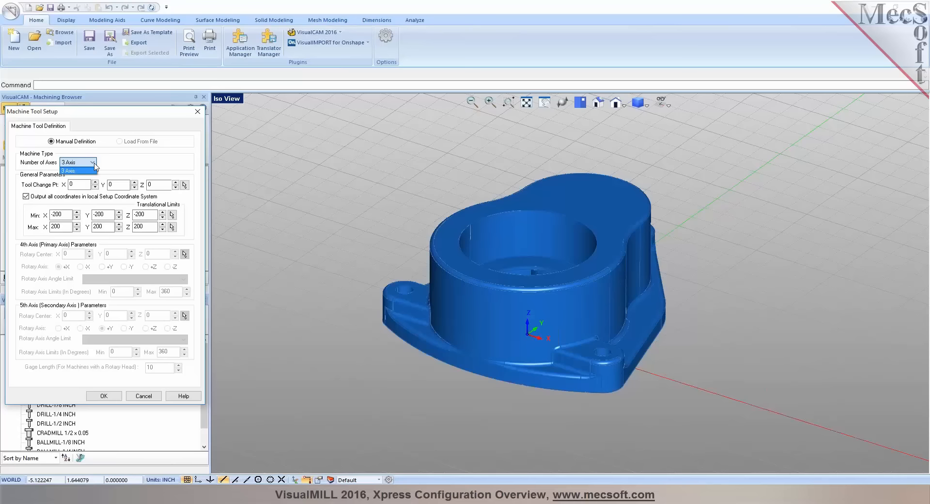
{"action": "left_click", "coordinate": [95, 167]}
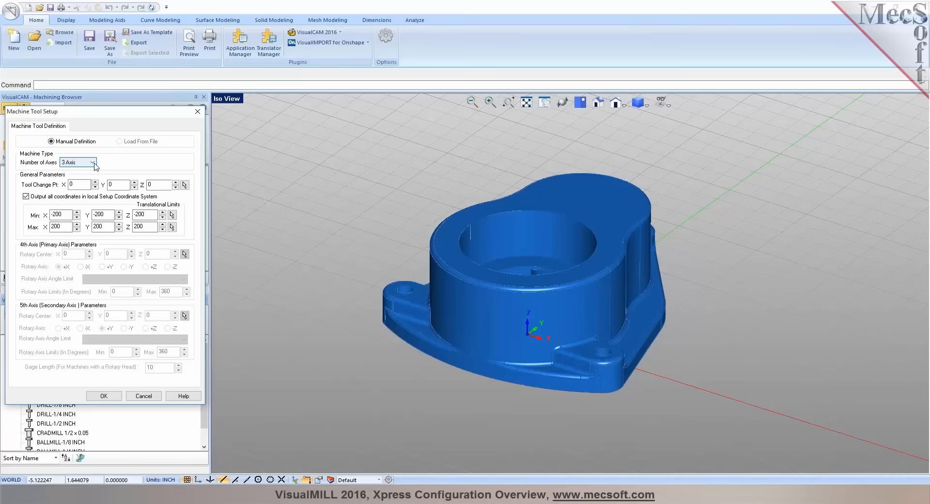
{"action": "left_click", "coordinate": [103, 396]}
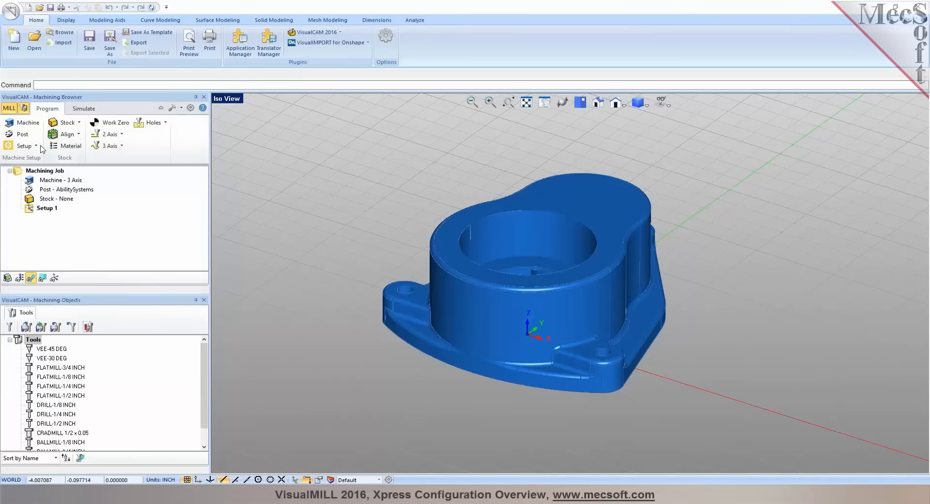
Review the post-processor list and posted file extensions, then accept AbilitySystems with the .nc extension
{"action": "left_click", "coordinate": [21, 134]}
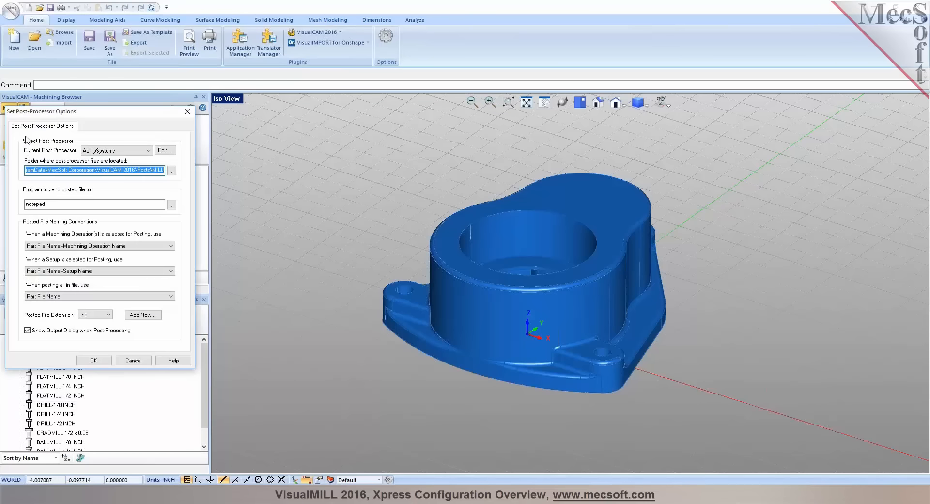
{"action": "left_click", "coordinate": [143, 152]}
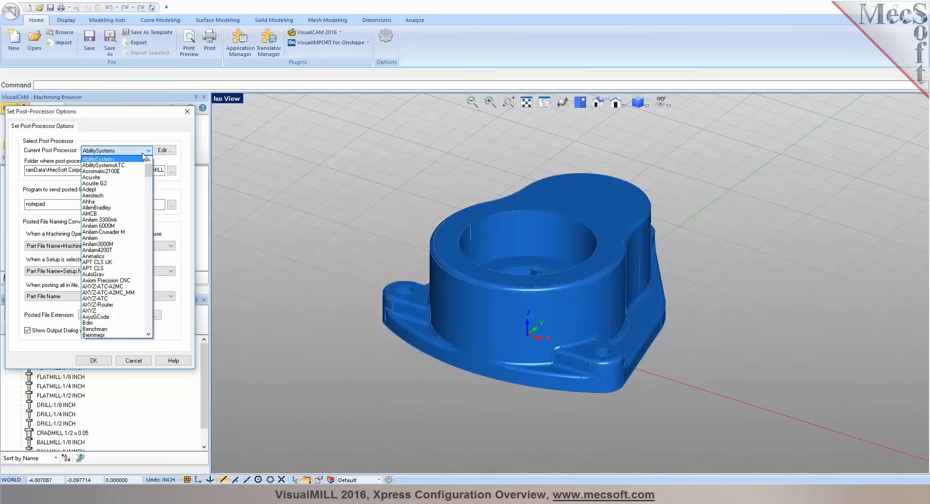
{"action": "left_click_drag", "start_coordinate": [150, 171], "coordinate": [148, 136]}
{"action": "left_click", "coordinate": [148, 136]}
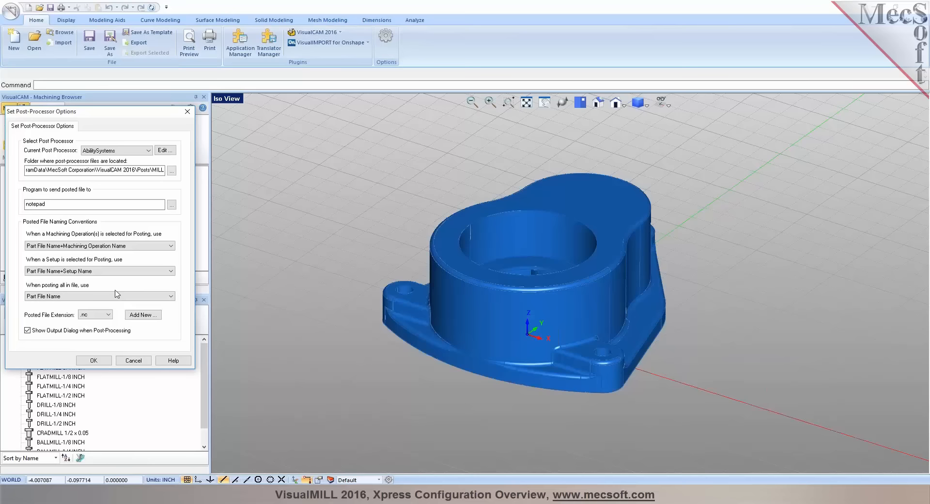
{"action": "left_click", "coordinate": [108, 315]}
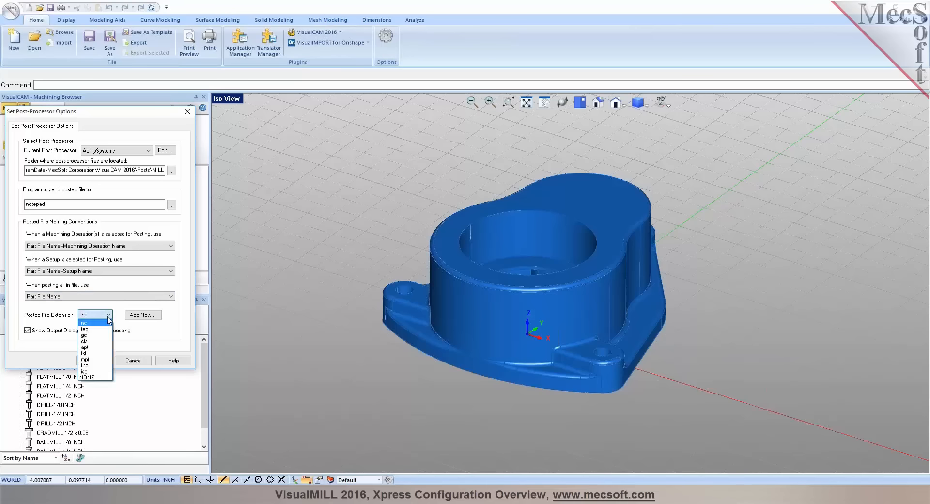
{"action": "left_click", "coordinate": [107, 318]}
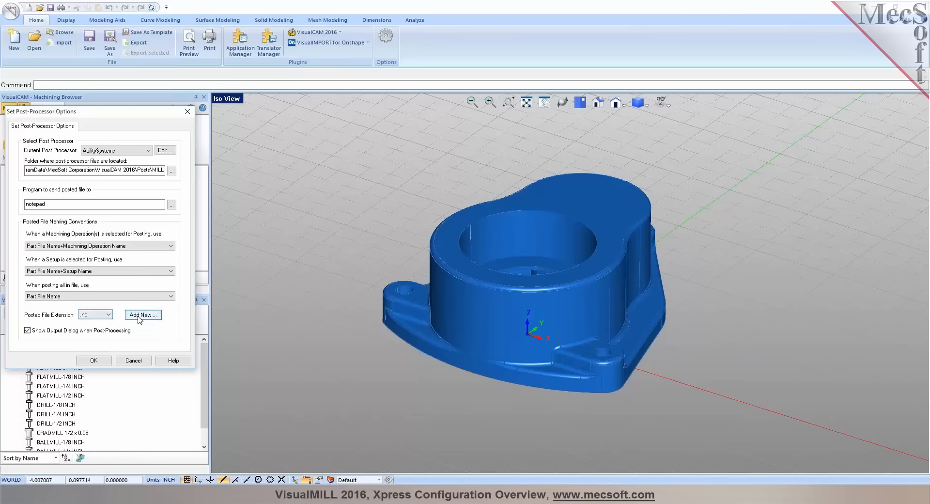
{"action": "left_click", "coordinate": [93, 360]}
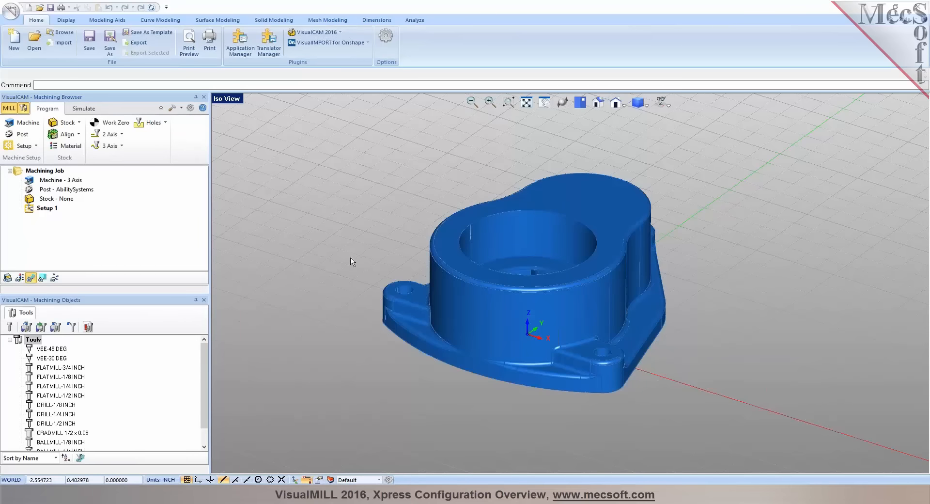
View the gear box from the top and accept the Orient Geometry settings with the default look-down direction and origin 0, 0, 0
{"action": "left_click", "coordinate": [579, 103]}
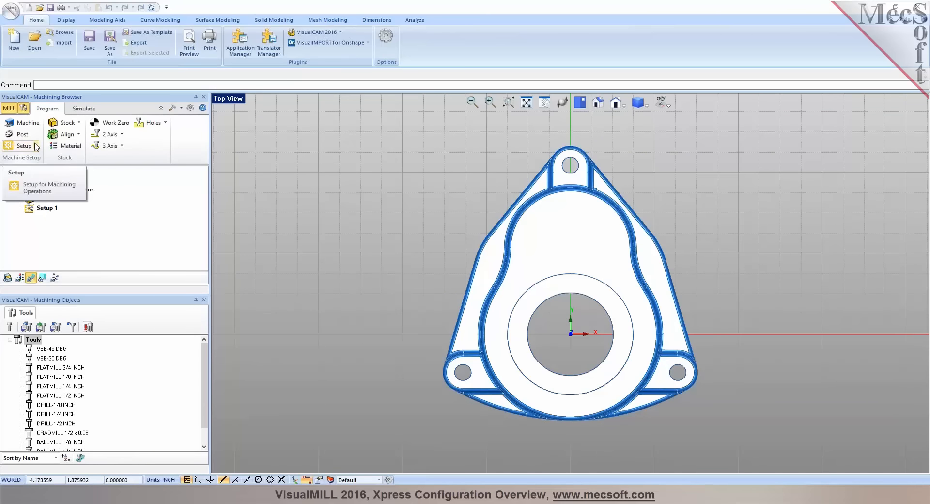
{"action": "left_click", "coordinate": [36, 147]}
{"action": "left_click", "coordinate": [21, 164]}
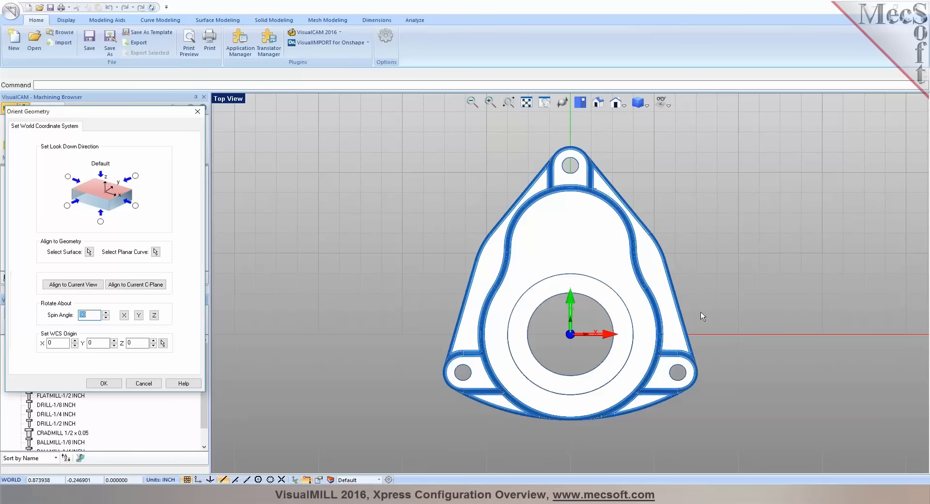
{"action": "left_click", "coordinate": [106, 384]}
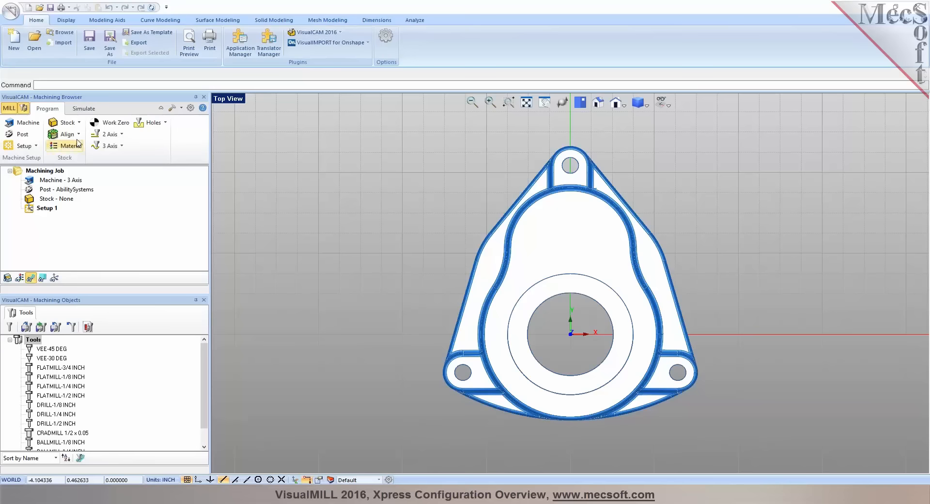
Create a box stock from the model's bounding box, with its length set to 3.25 and its width enlarged
{"action": "left_click", "coordinate": [79, 123]}
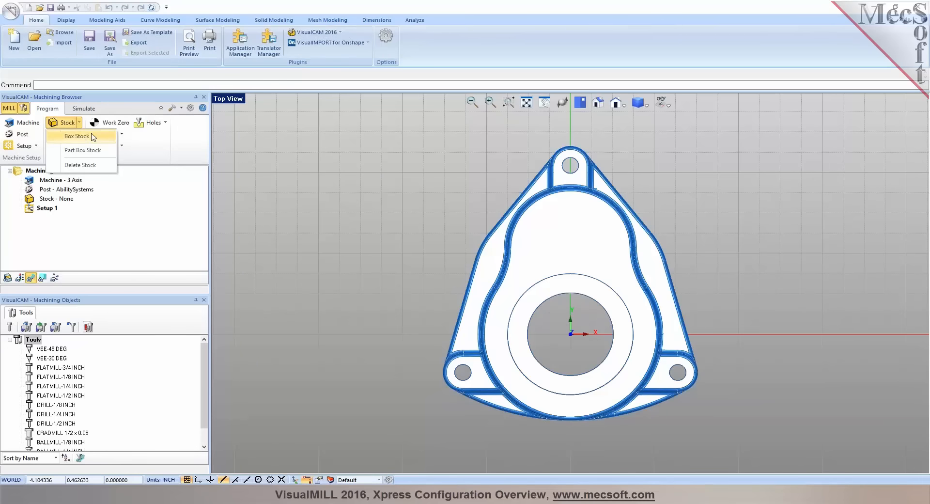
{"action": "left_click", "coordinate": [95, 142]}
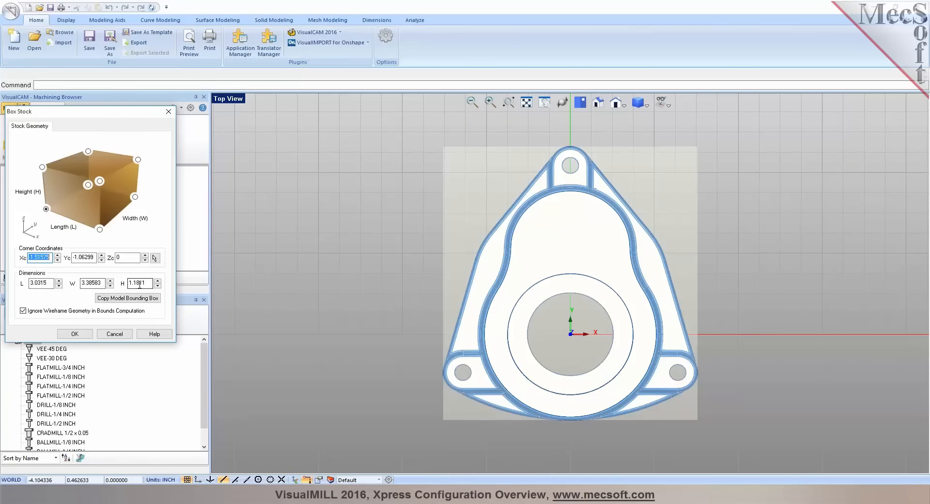
{"action": "left_click", "coordinate": [134, 301]}
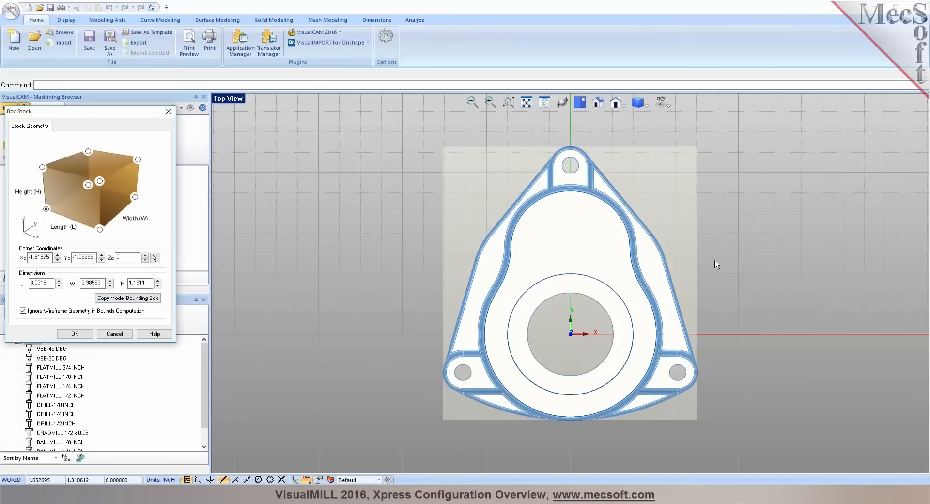
{"action": "double_click", "coordinate": [40, 283]}
{"action": "type", "text": "3.25"}
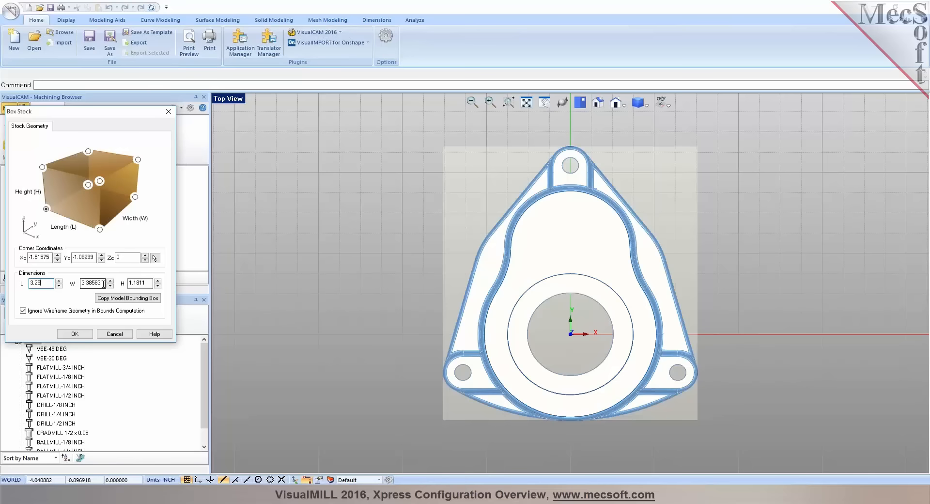
{"action": "left_click_drag", "start_coordinate": [102, 284], "coordinate": [95, 284]}
{"action": "left_click_drag", "start_coordinate": [95, 284], "coordinate": [87, 283]}
{"action": "type", "text": "5"}
{"action": "left_click_drag", "start_coordinate": [143, 283], "coordinate": [135, 285]}
{"action": "left_click", "coordinate": [75, 334]}
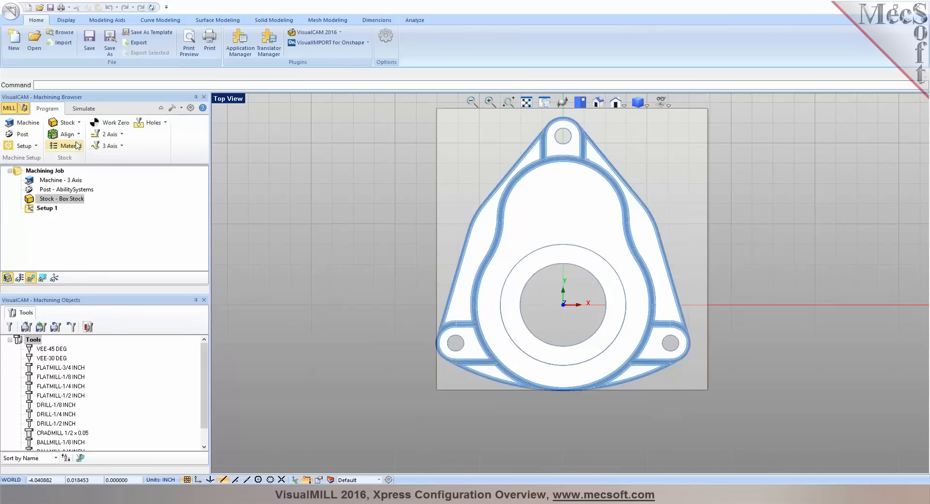
Examine the offset options of the part bounding box stock in the isometric view and leave them without changes
{"action": "left_click", "coordinate": [580, 104]}
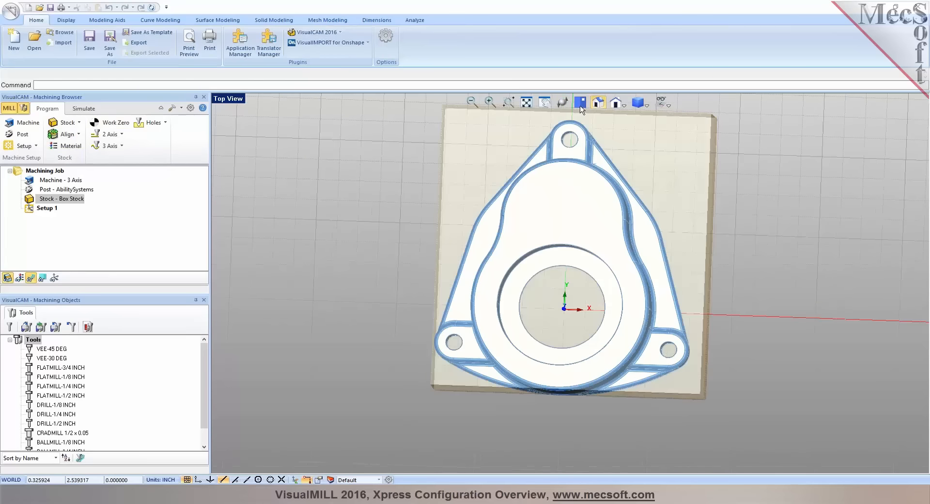
{"action": "left_click", "coordinate": [67, 122]}
{"action": "left_click", "coordinate": [83, 150]}
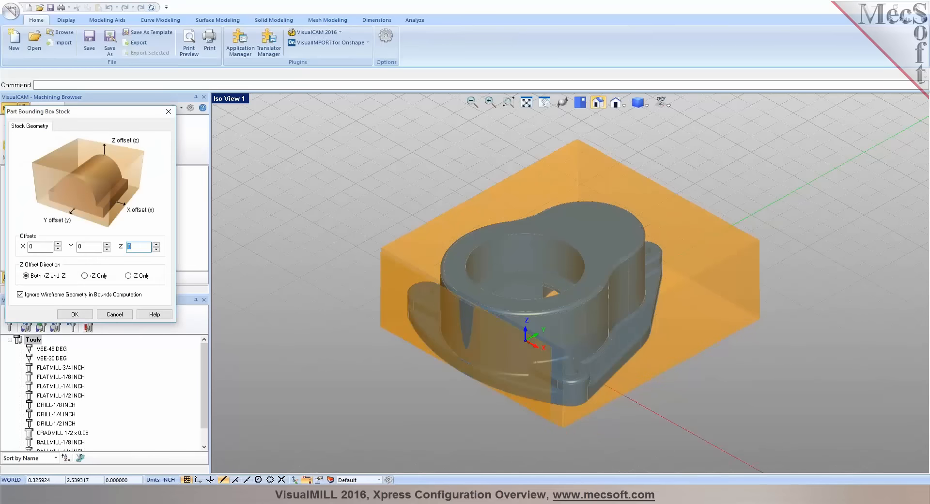
{"action": "left_click", "coordinate": [115, 315]}
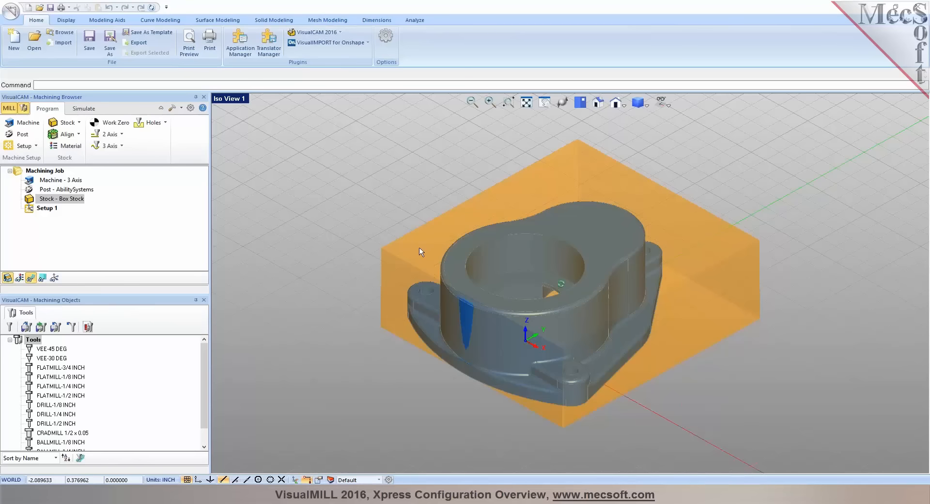
Inspect the box stock around the gear box, including its solid simulation display, and return to the programming view
{"action": "middle_click_drag", "start_coordinate": [560, 283], "coordinate": [551, 309]}
{"action": "middle_click_drag", "start_coordinate": [601, 275], "coordinate": [598, 283]}
{"action": "mouse_move", "coordinate": [558, 309]}
{"action": "middle_mouse_down"}
{"action": "mouse_move", "coordinate": [572, 292]}
{"action": "mouse_move", "coordinate": [555, 298]}
{"action": "middle_mouse_up"}
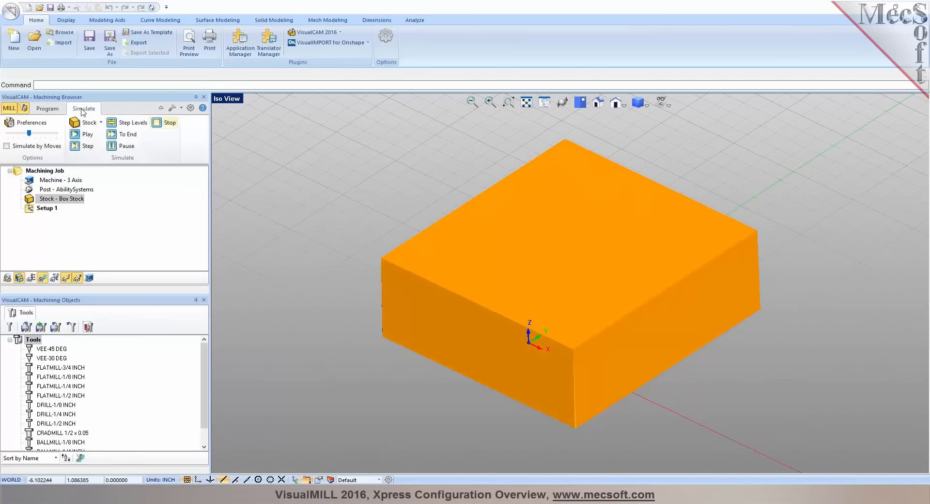
{"action": "left_click", "coordinate": [53, 108]}
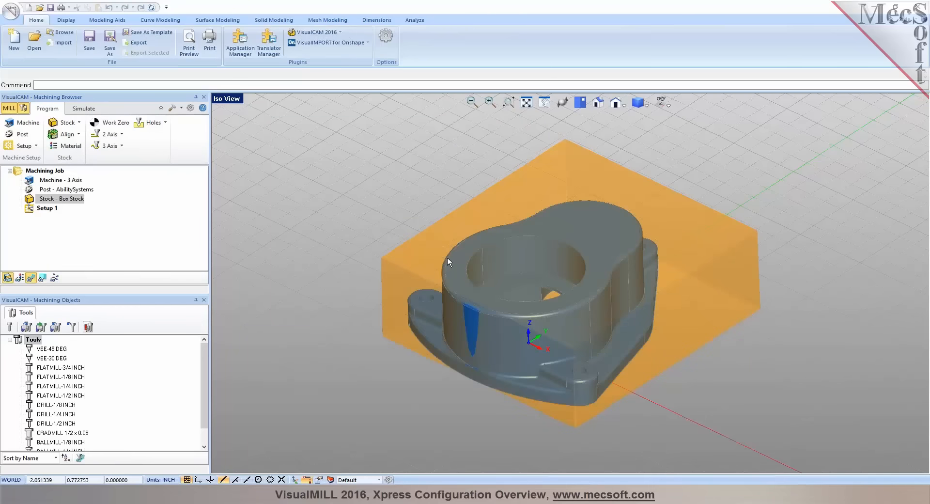
{"action": "mouse_move", "coordinate": [552, 273]}
{"action": "middle_mouse_down"}
{"action": "mouse_move", "coordinate": [551, 257]}
{"action": "mouse_move", "coordinate": [551, 276]}
{"action": "mouse_move", "coordinate": [551, 266]}
{"action": "middle_mouse_up"}
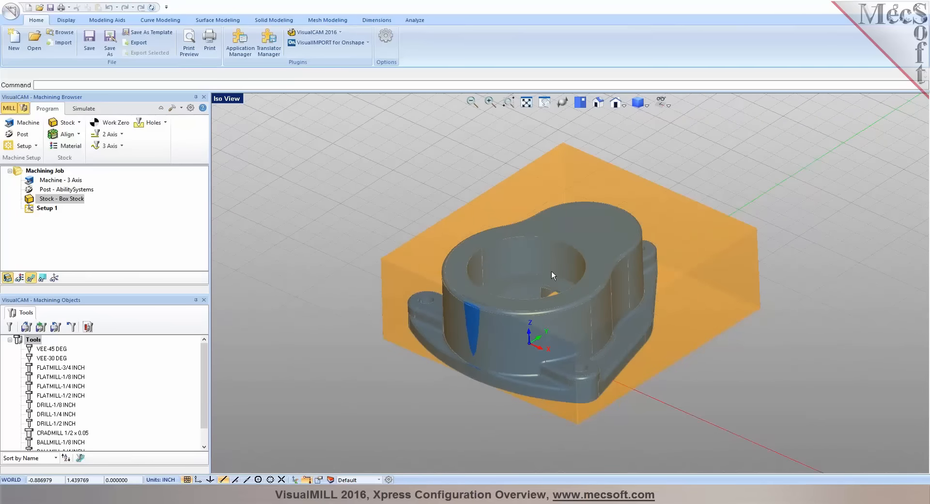
Align the box stock about the part with Z alignment Bottom and XY alignment Center, and check it from the top
{"action": "left_click", "coordinate": [80, 137]}
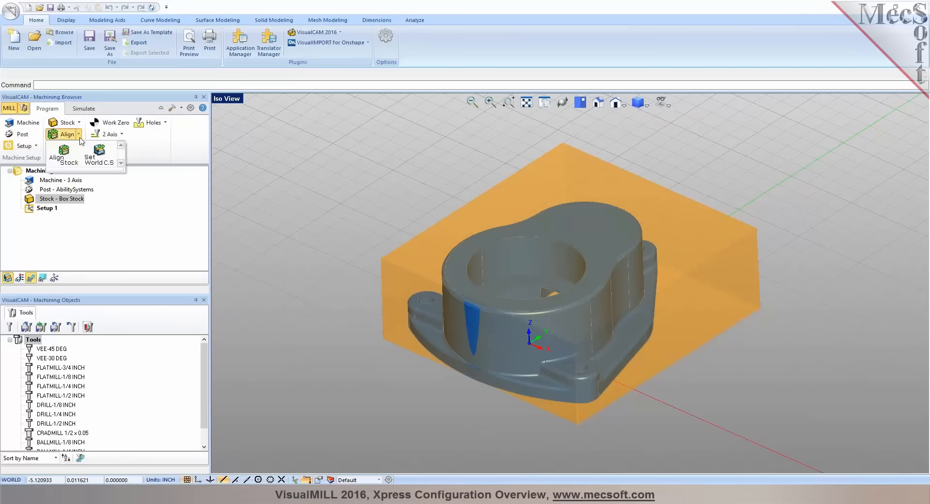
{"action": "left_click", "coordinate": [63, 154]}
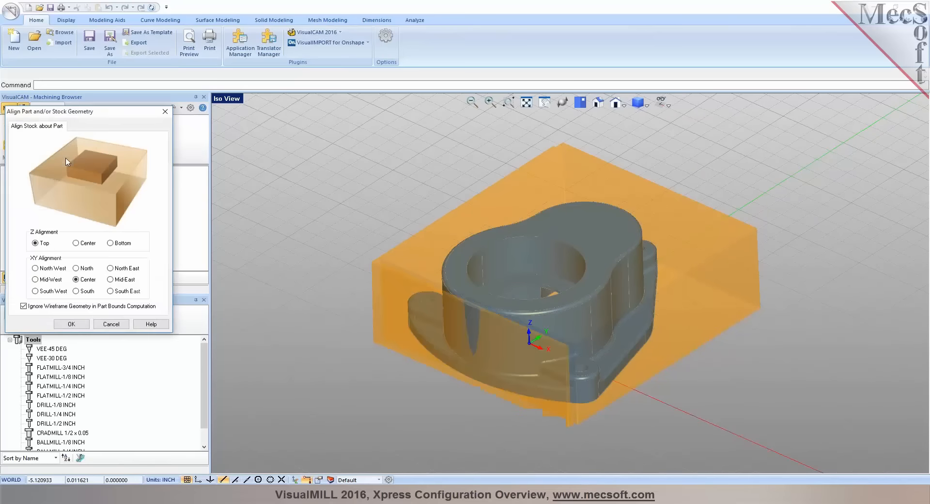
{"action": "left_click", "coordinate": [125, 247]}
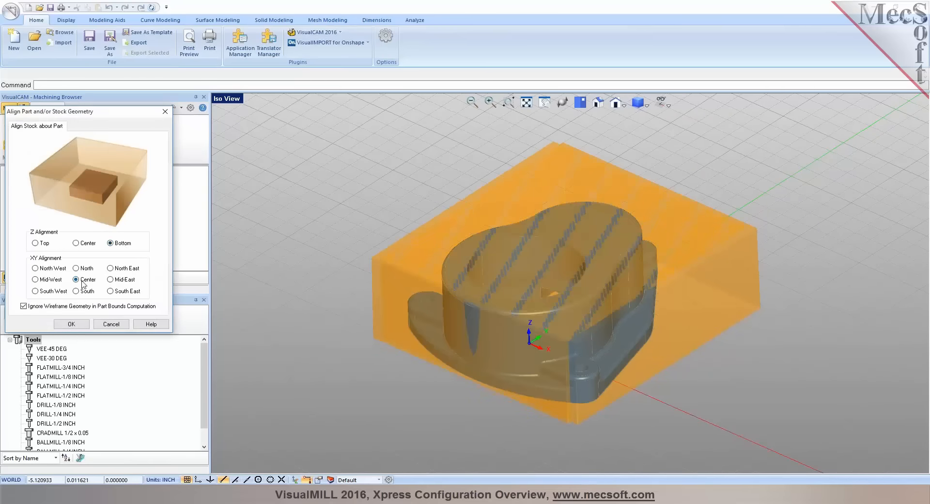
{"action": "left_click", "coordinate": [72, 324]}
{"action": "middle_click_drag", "start_coordinate": [480, 348], "coordinate": [492, 310]}
{"action": "left_click", "coordinate": [582, 105]}
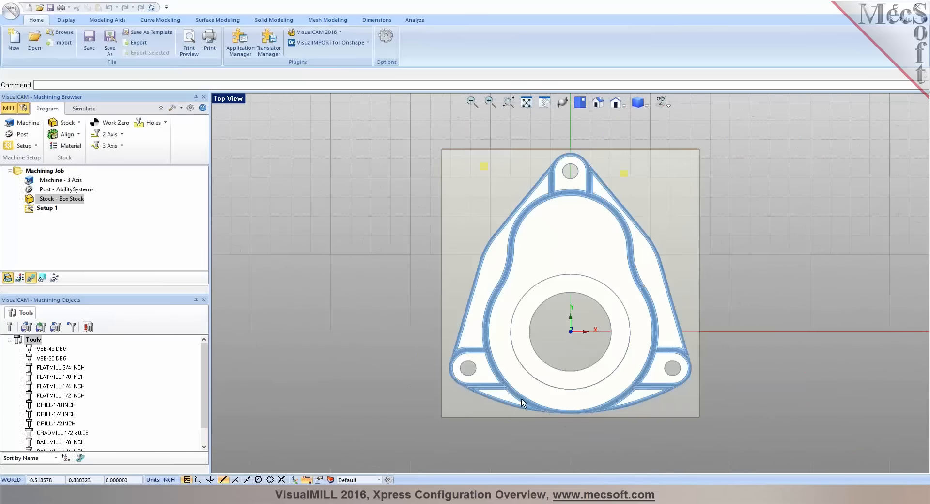
Locate the world coordinate system on the stock box with zero face Highest Z and zero position South West
{"action": "left_click", "coordinate": [599, 104]}
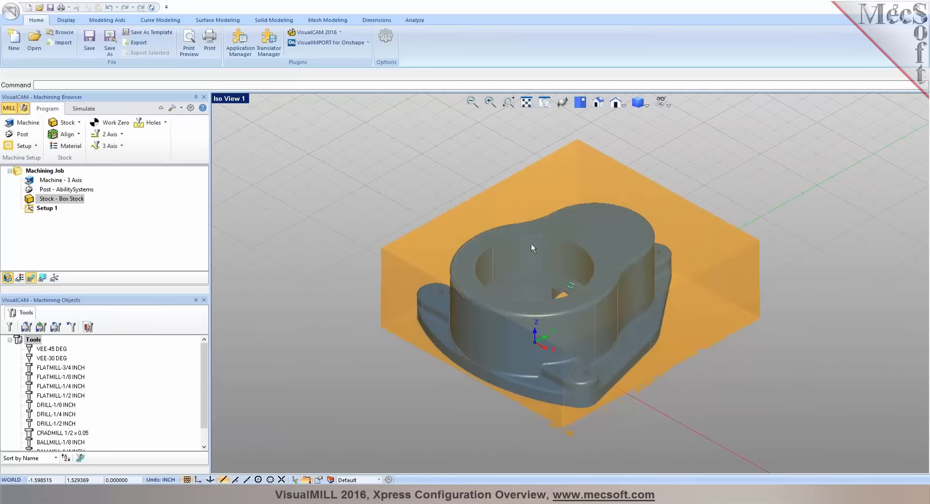
{"action": "left_click", "coordinate": [77, 134]}
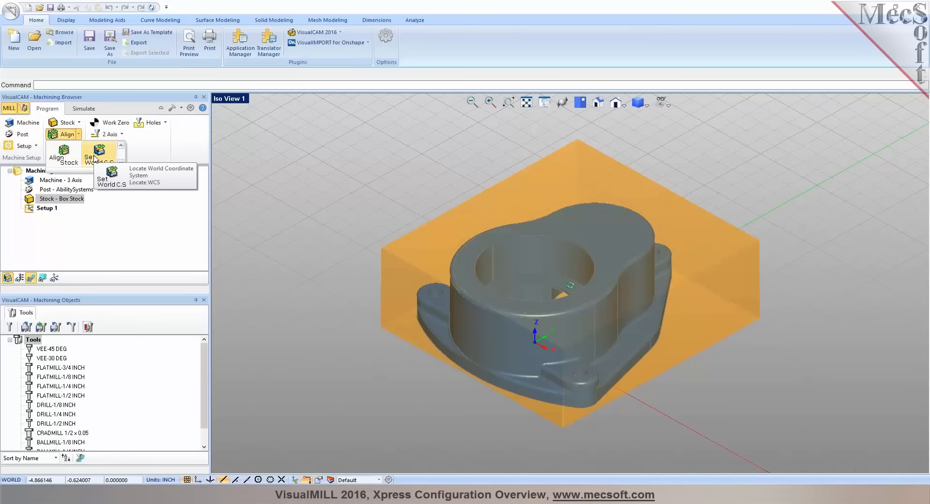
{"action": "left_click", "coordinate": [95, 157]}
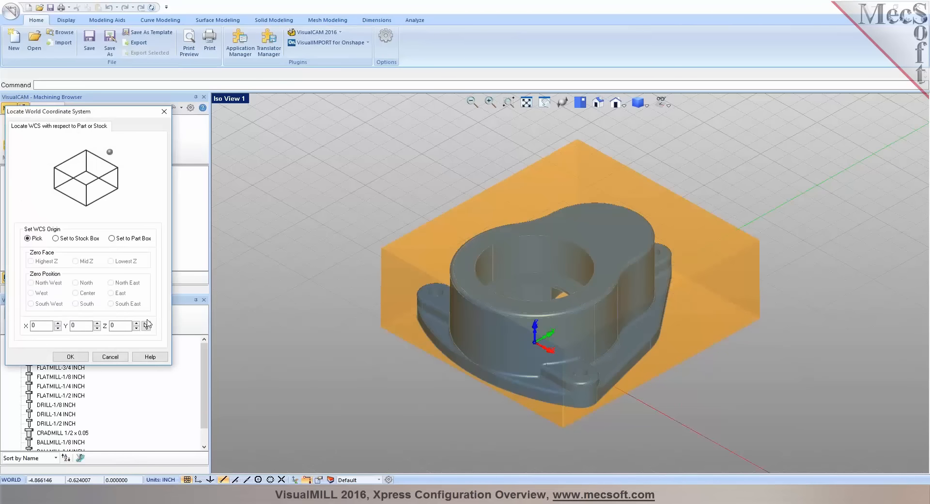
{"action": "left_click", "coordinate": [58, 239]}
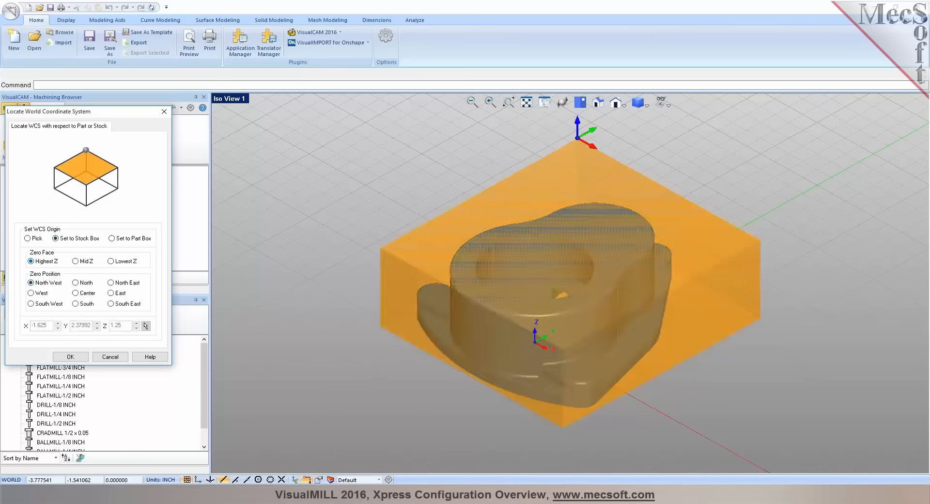
{"action": "left_click", "coordinate": [44, 304]}
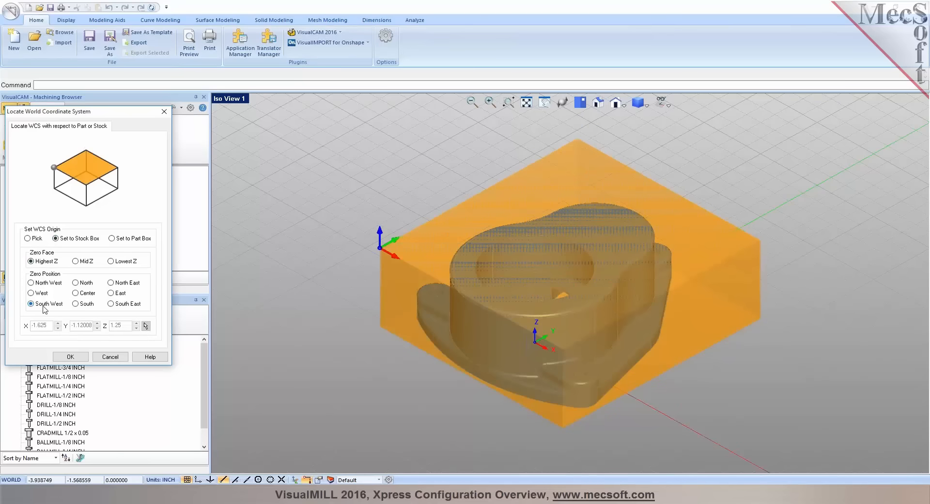
{"action": "left_click", "coordinate": [63, 358]}
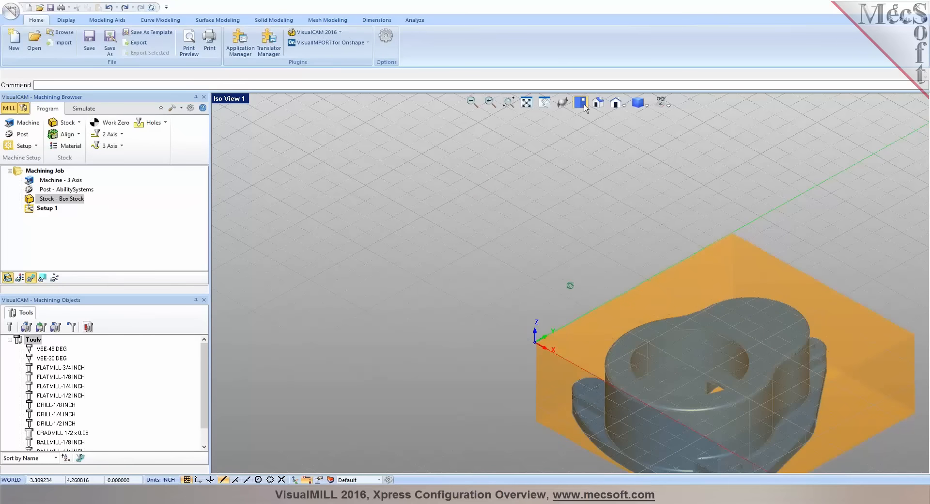
Check the relocated origin on the stock corner in the fitted view and in the solid stock simulation display
{"action": "left_click", "coordinate": [527, 104]}
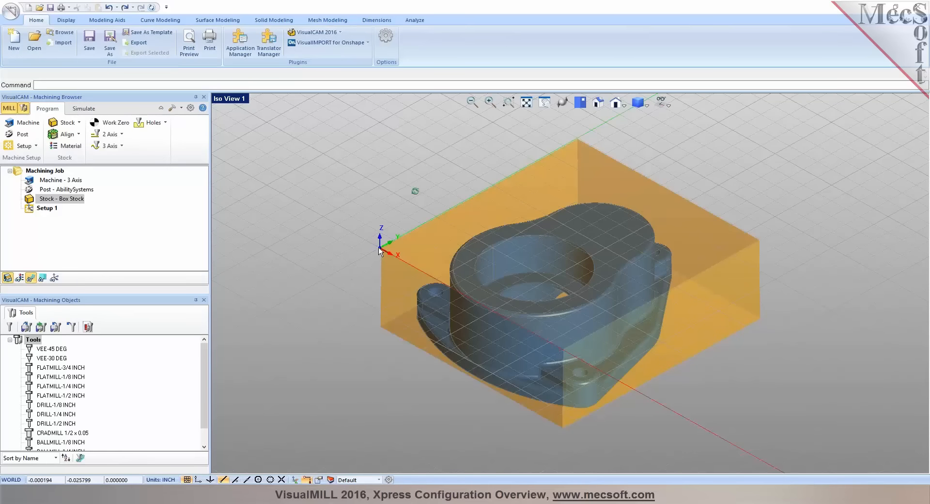
{"action": "left_click", "coordinate": [95, 111]}
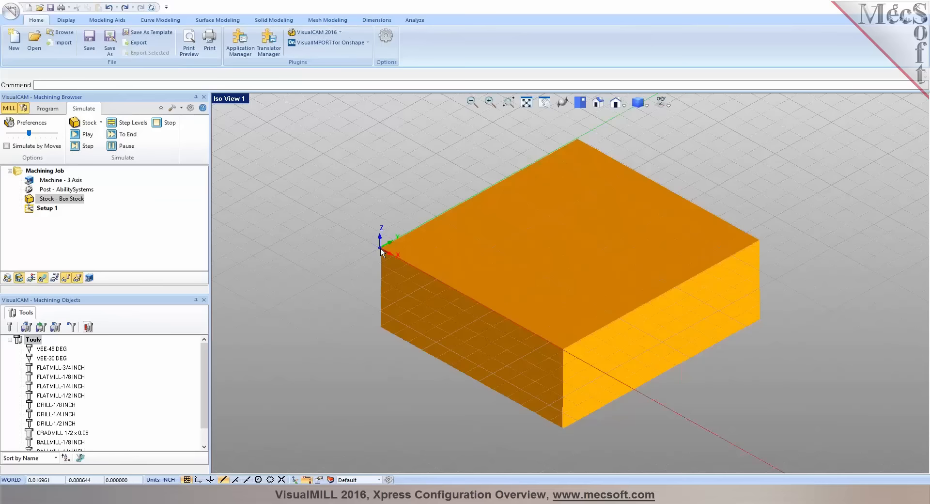
{"action": "left_click", "coordinate": [47, 108]}
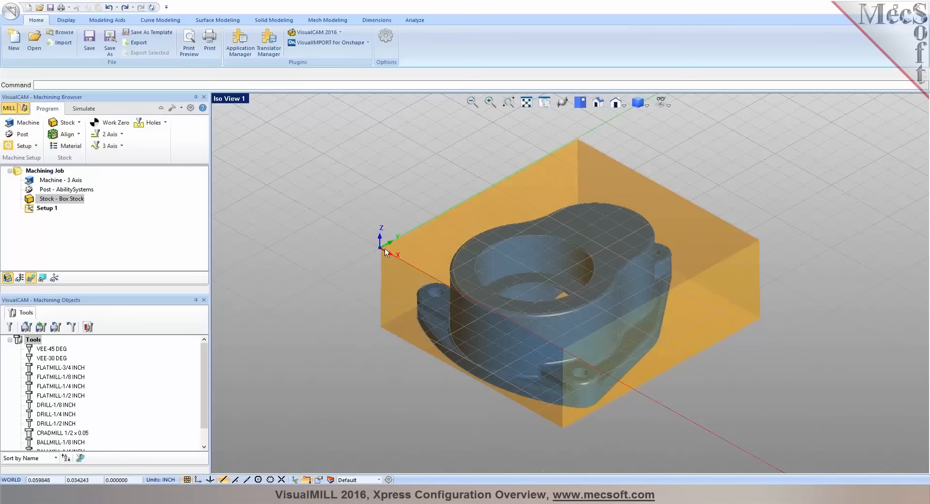
Generate a work zero at a picked point, the center of the gear box's large bore
{"action": "left_click", "coordinate": [115, 127]}
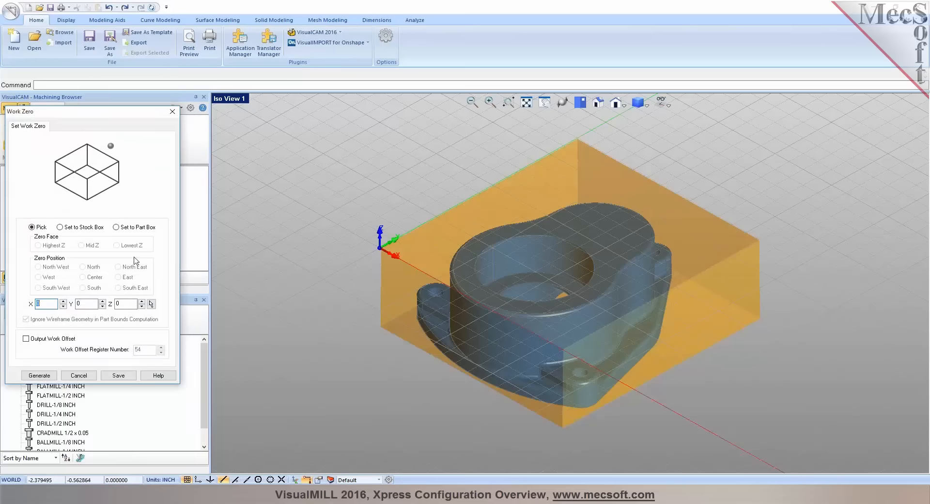
{"action": "left_click", "coordinate": [67, 230]}
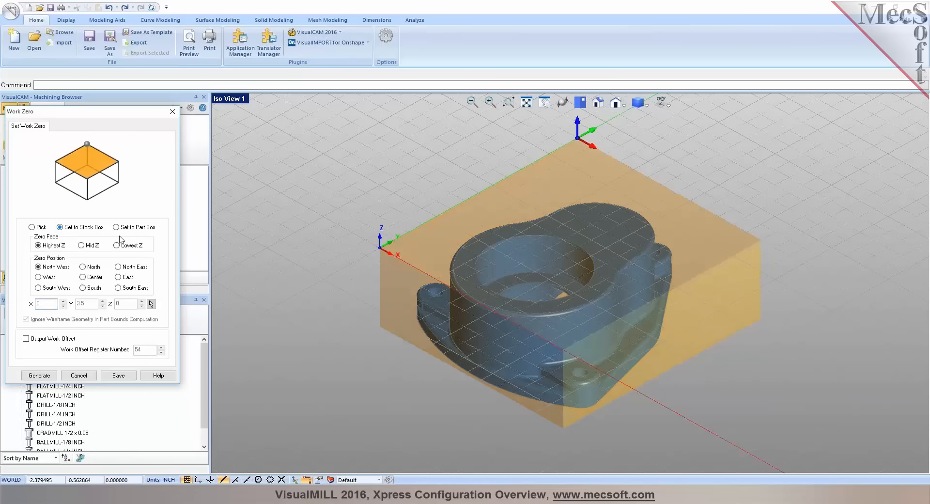
{"action": "left_click", "coordinate": [32, 227]}
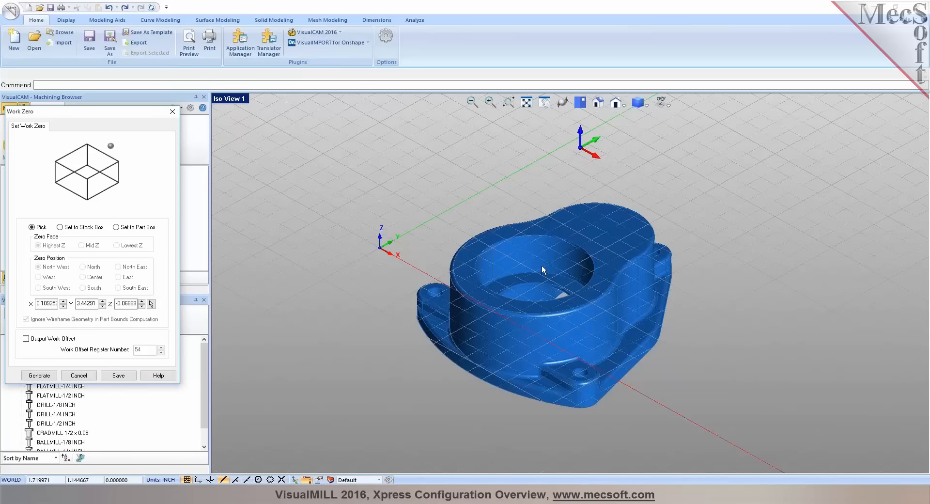
{"action": "left_click", "coordinate": [151, 304]}
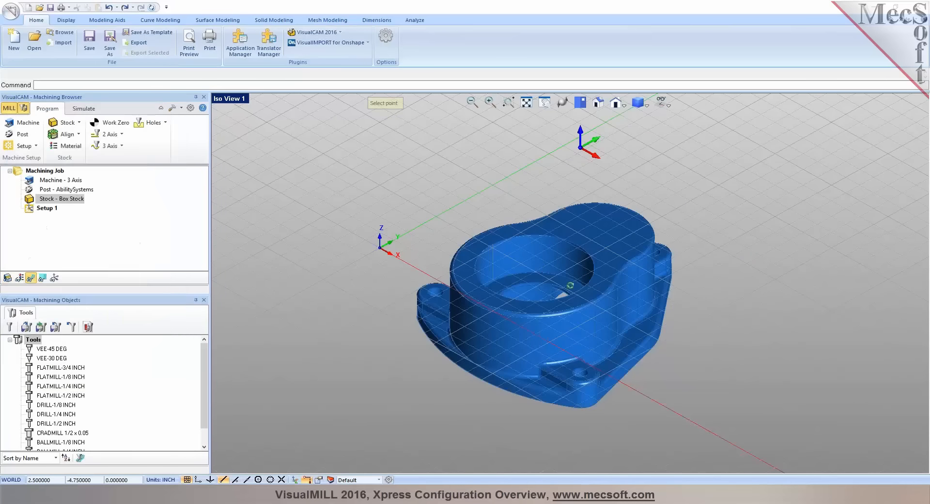
{"action": "left_click", "coordinate": [528, 304]}
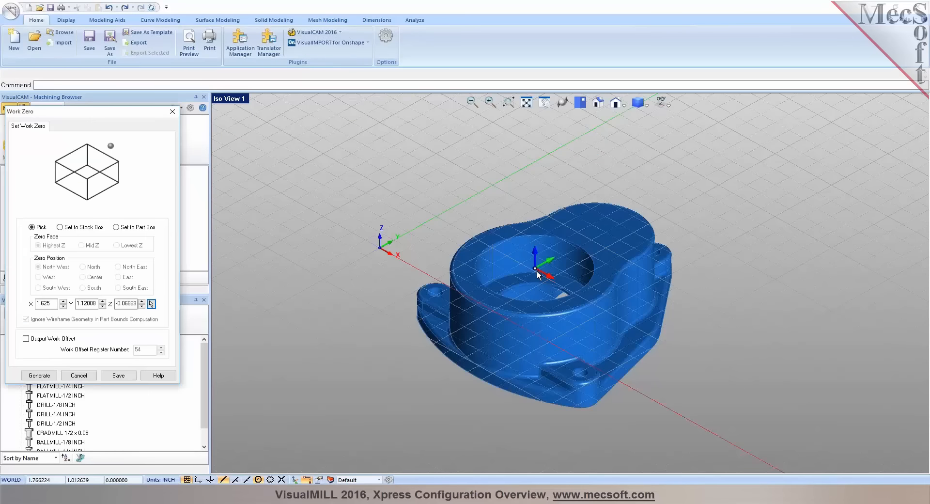
{"action": "left_click", "coordinate": [46, 376]}
Turn on the work coordinate axes display and delete the work zero from Setup 1
{"action": "left_click", "coordinate": [54, 278]}
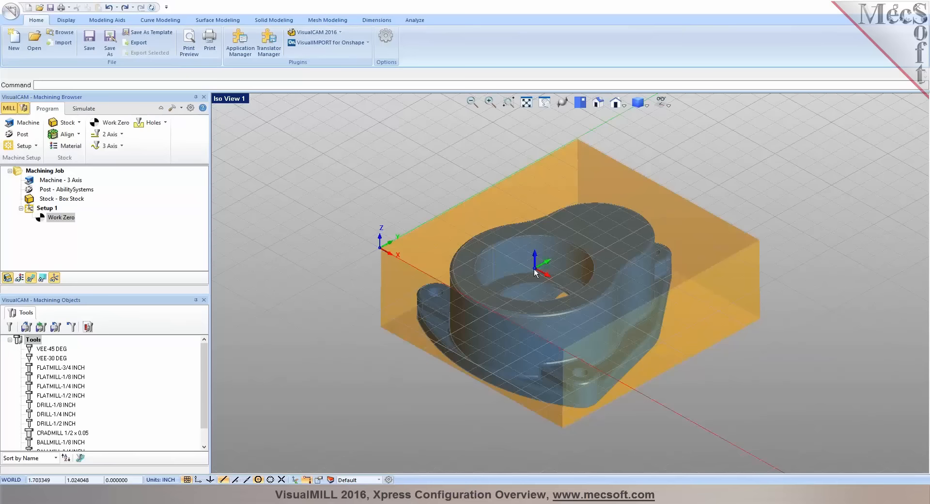
{"action": "left_click", "coordinate": [44, 219]}
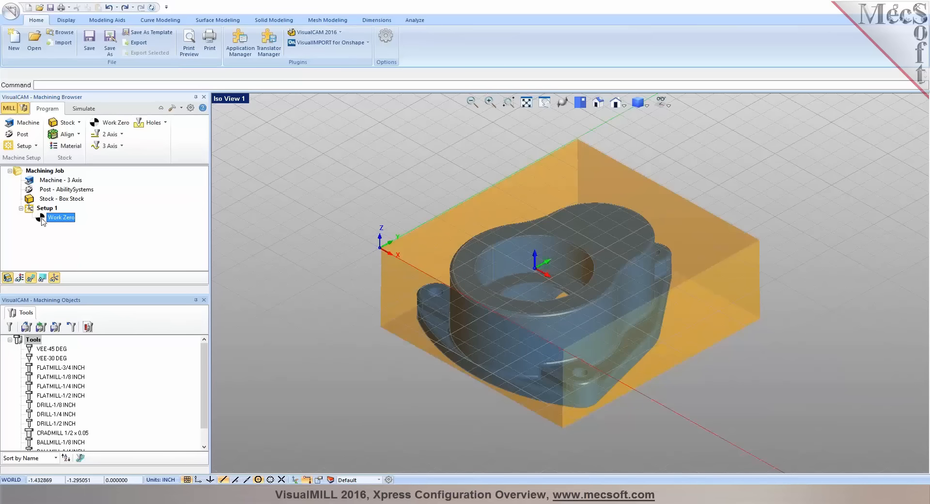
{"action": "key", "text": "Delete"}
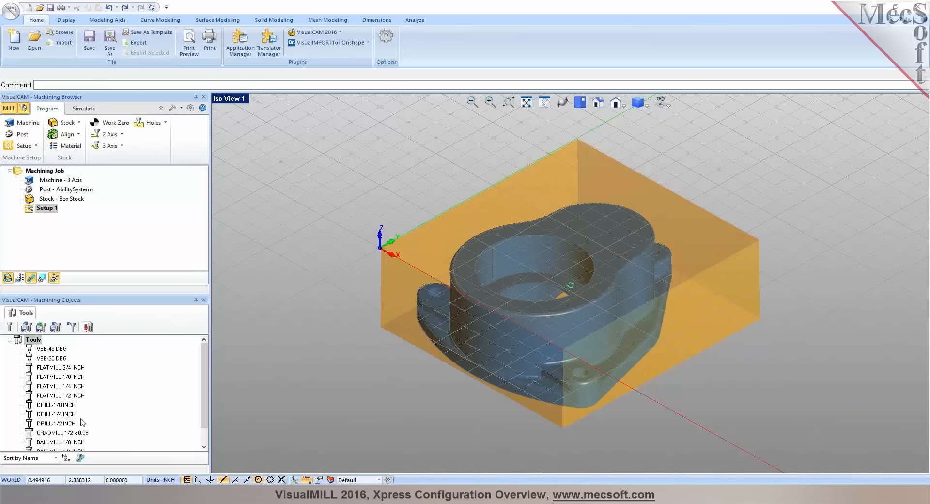
Draw a rectangle enclosing the whole stock from the top, starting at corner -0.25, 3.75, and view it isometrically
{"action": "left_click", "coordinate": [580, 102]}
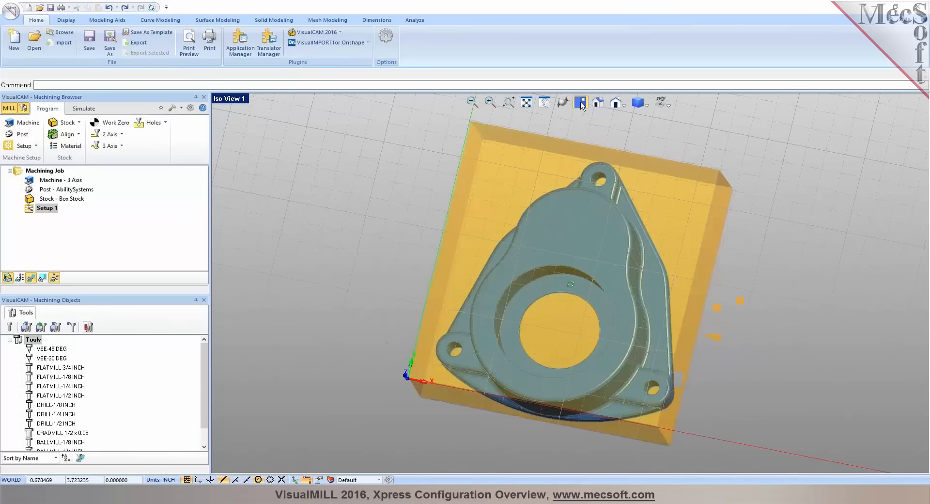
{"action": "scroll", "coordinate": [500, 176], "scroll_direction": "down", "scroll_amount": 1}
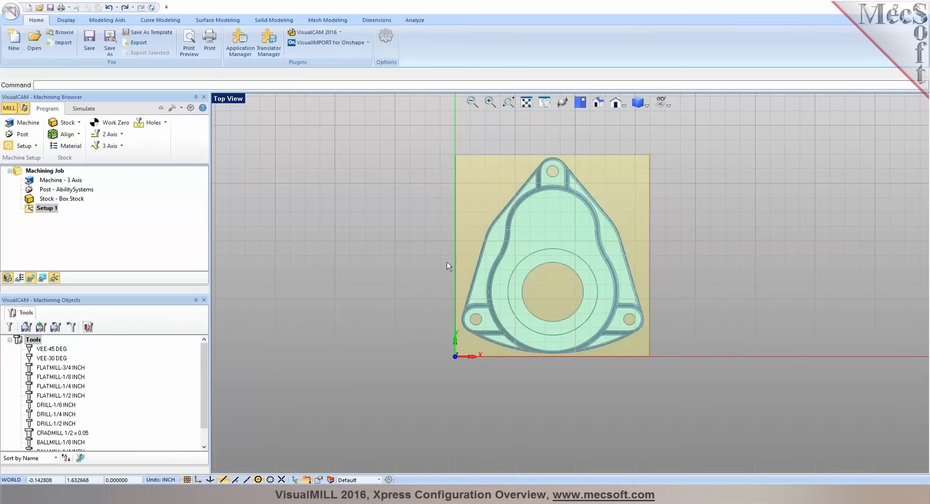
{"action": "left_click", "coordinate": [160, 20]}
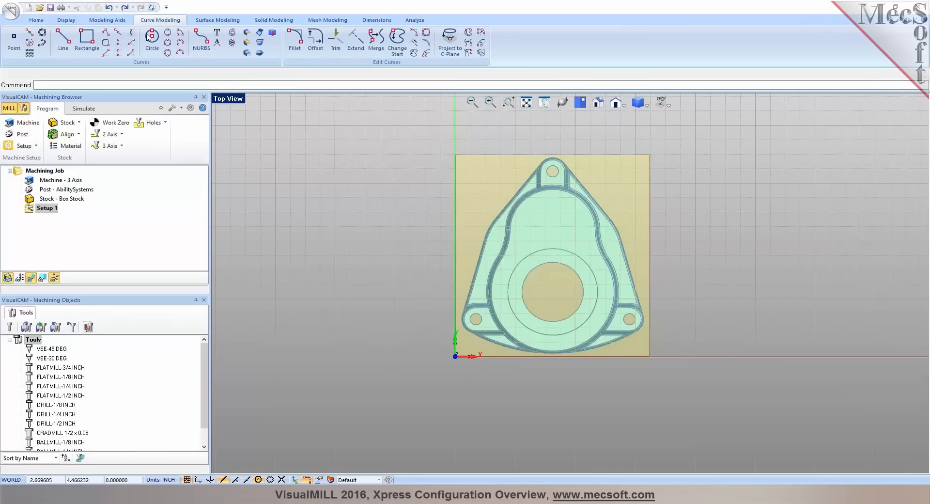
{"action": "left_click", "coordinate": [87, 41]}
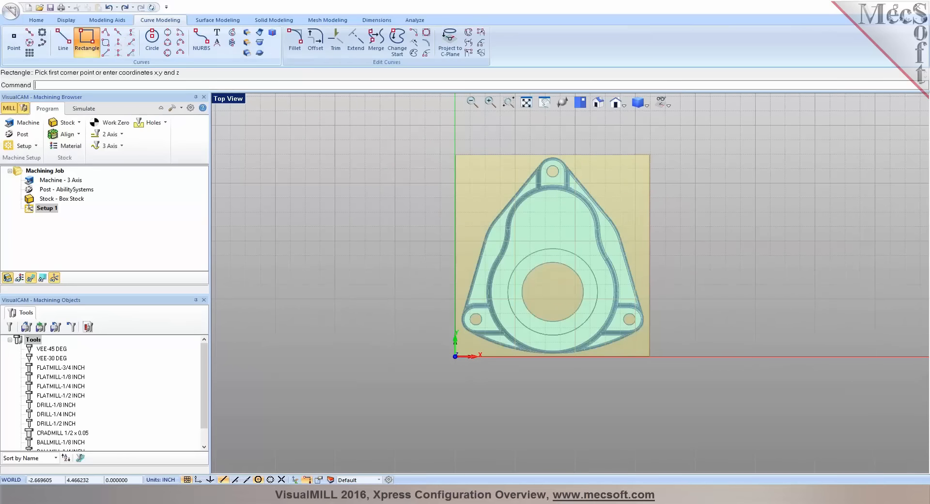
{"action": "left_click", "coordinate": [440, 140]}
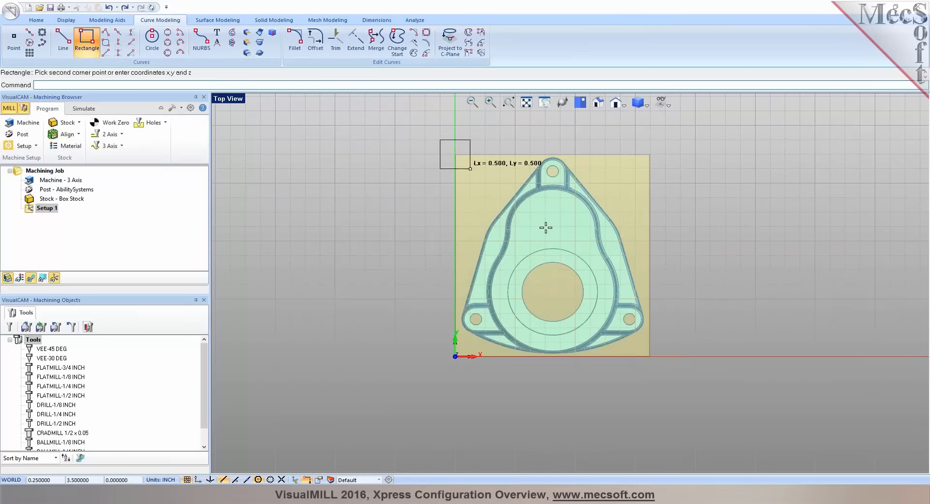
{"action": "left_click", "coordinate": [666, 369]}
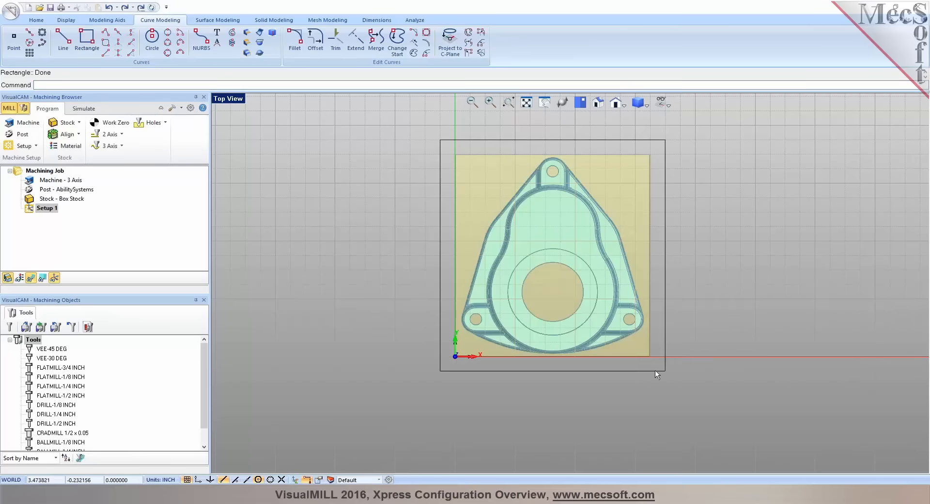
{"action": "left_click", "coordinate": [597, 103]}
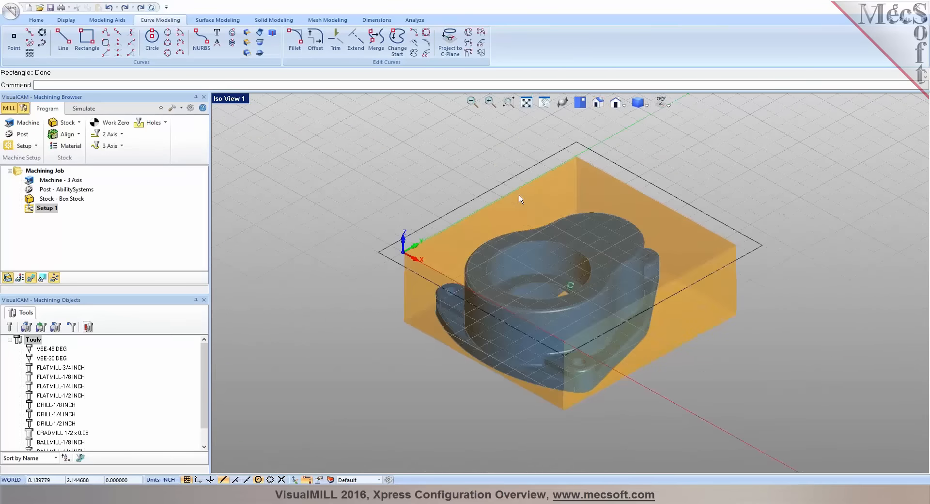
{"action": "left_click", "coordinate": [121, 135]}
{"action": "left_click", "coordinate": [106, 153]}
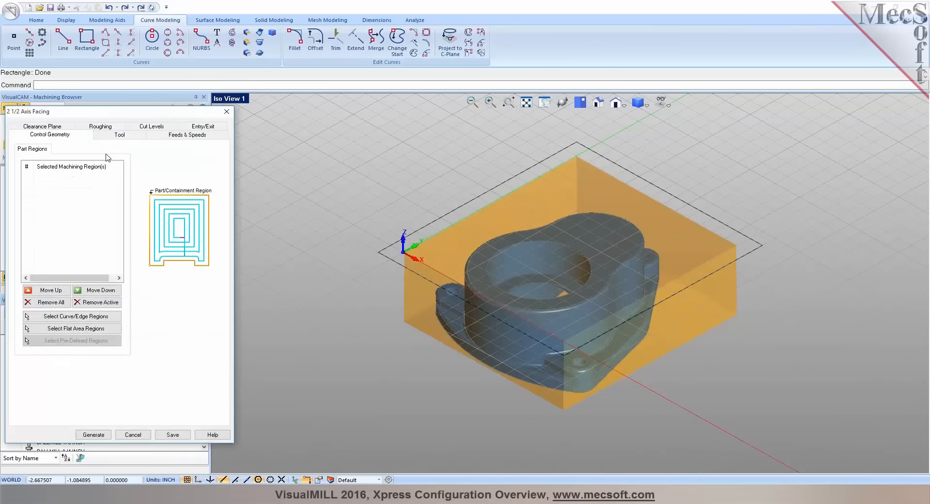
{"action": "left_click", "coordinate": [225, 113]}
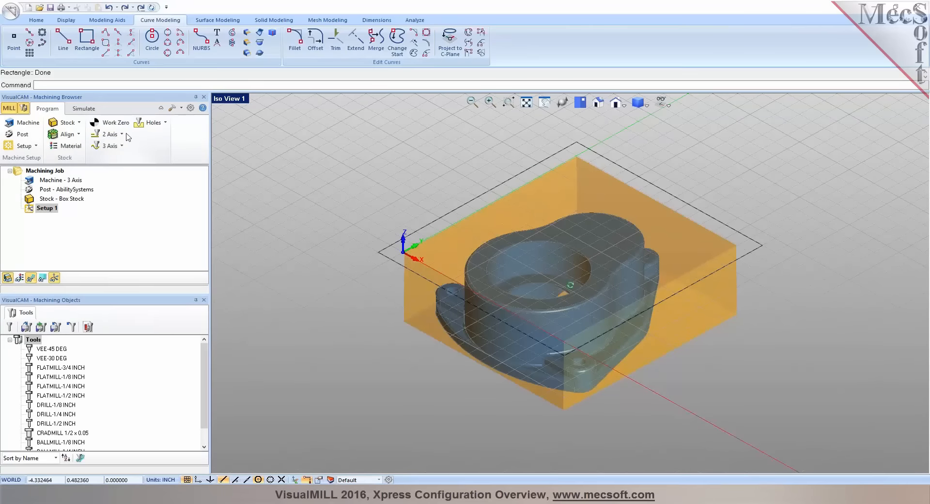
Start a 2 1/2 Axis Facing operation and select the rectangle around the stock as its machining region
{"action": "left_click", "coordinate": [122, 135]}
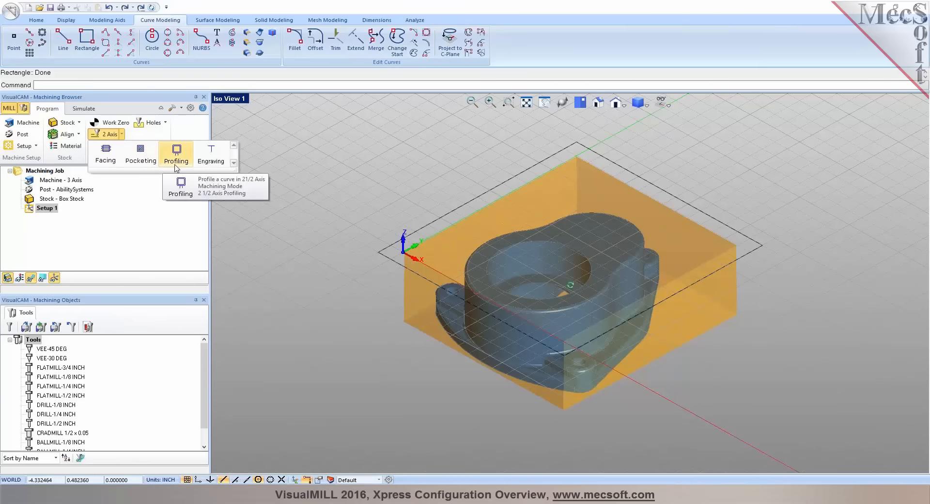
{"action": "left_click", "coordinate": [109, 165]}
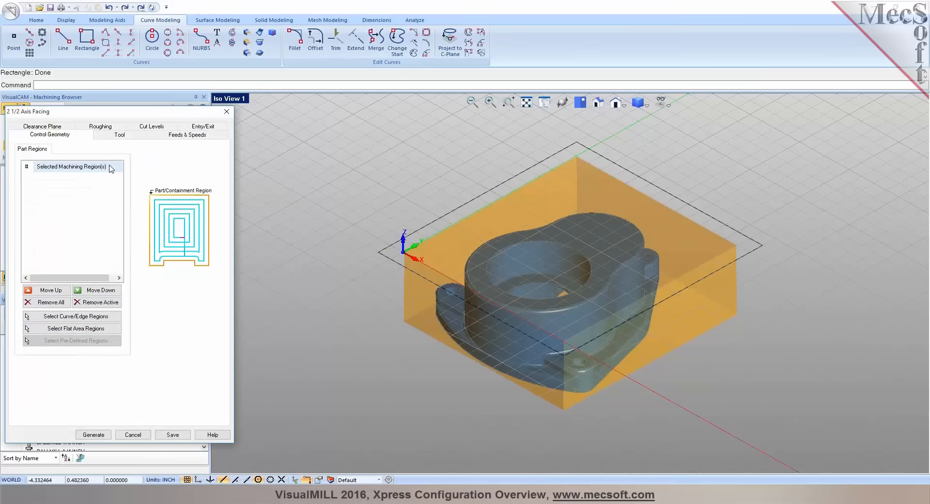
{"action": "left_click", "coordinate": [82, 316]}
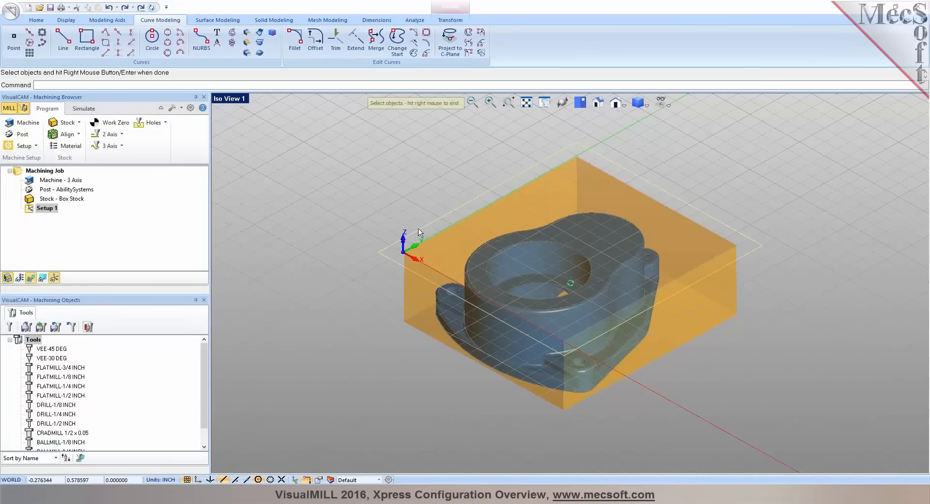
{"action": "right_click", "coordinate": [378, 287]}
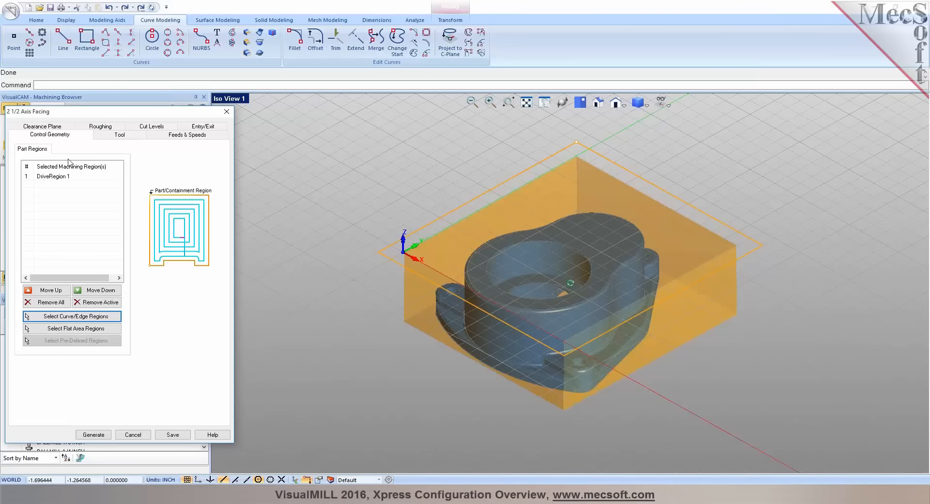
{"action": "left_click", "coordinate": [48, 177]}
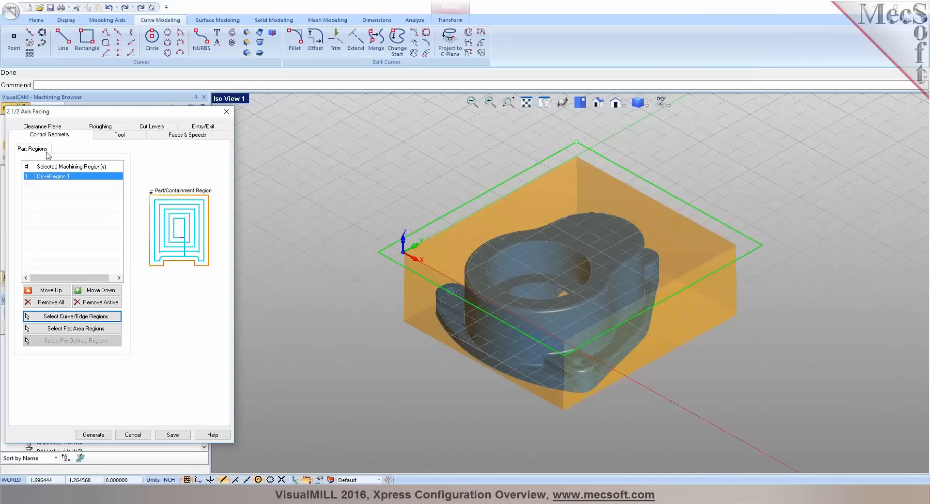
Choose the FLATMILL-3/4 INCH tool for the facing operation and inspect its definition without saving changes
{"action": "left_click", "coordinate": [111, 137]}
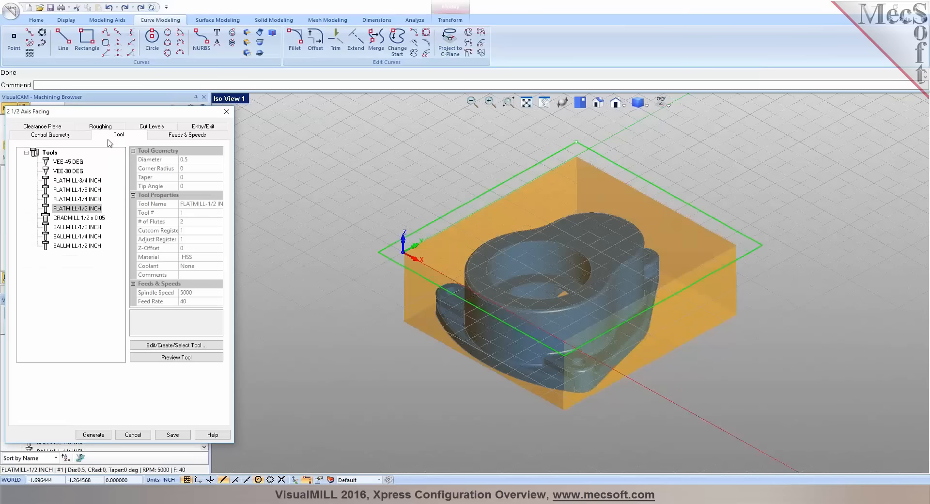
{"action": "left_click", "coordinate": [64, 181]}
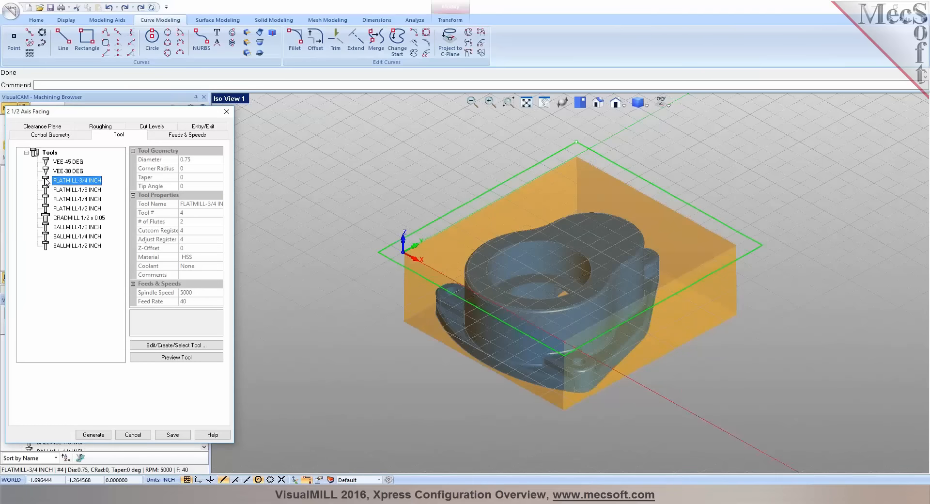
{"action": "double_click", "coordinate": [64, 182]}
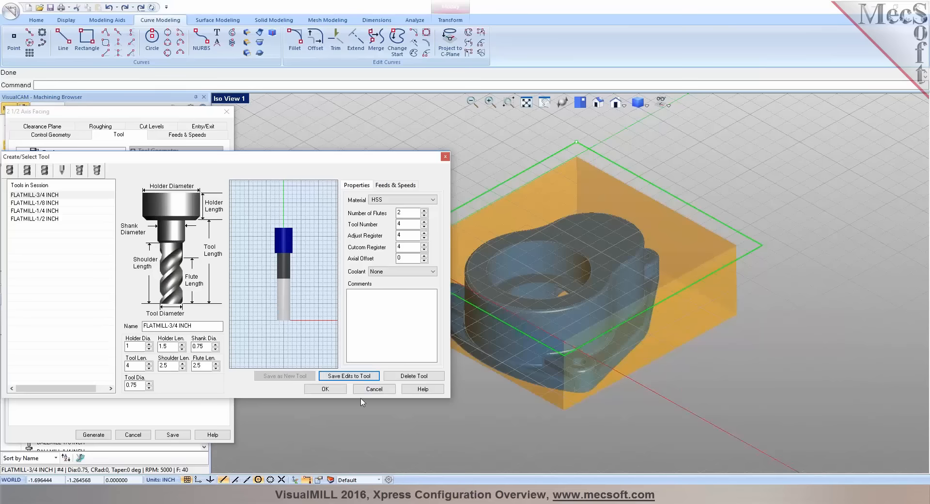
{"action": "left_click", "coordinate": [373, 390]}
{"action": "left_click", "coordinate": [50, 181]}
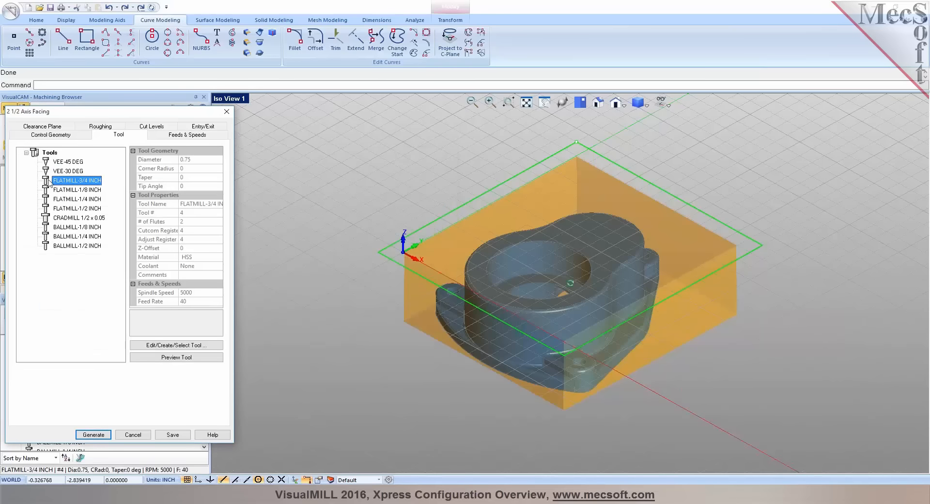
Set the facing operation's roughing stock to 0, with linear cuts and a stepover of 80% of the tool diameter
{"action": "left_click", "coordinate": [177, 135]}
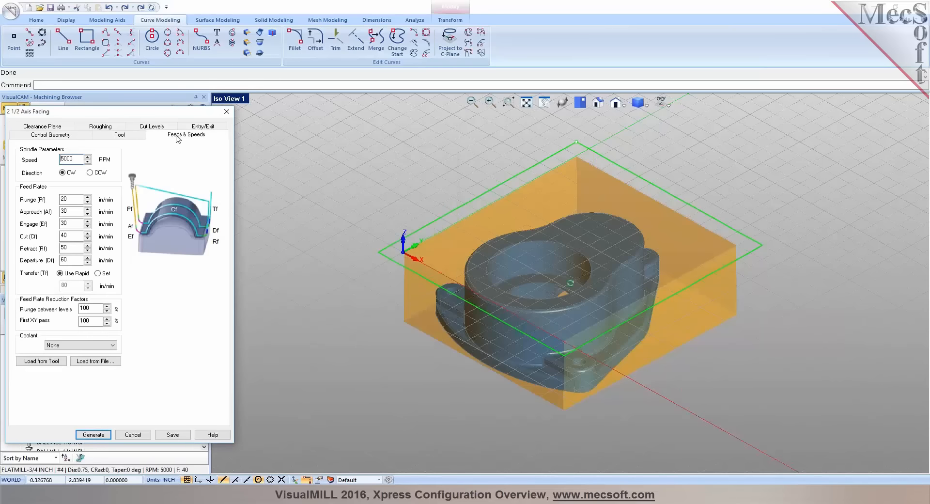
{"action": "left_click", "coordinate": [58, 128]}
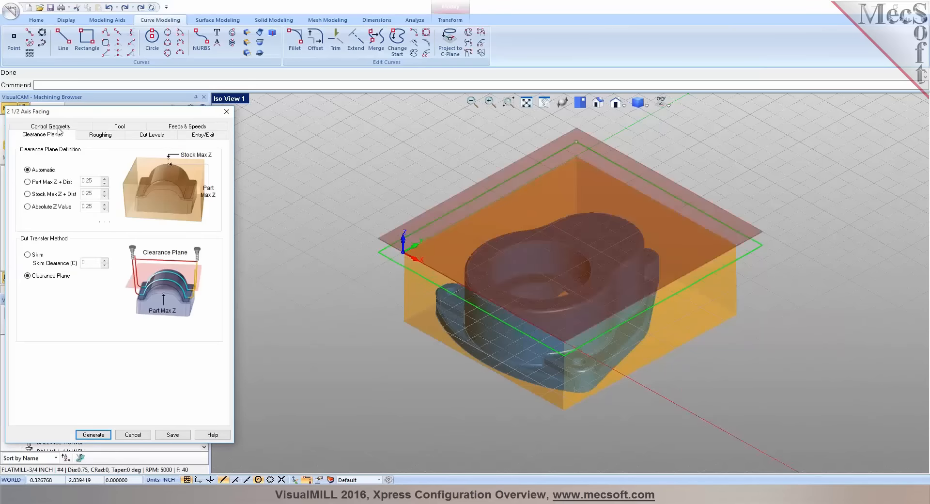
{"action": "left_click", "coordinate": [101, 137]}
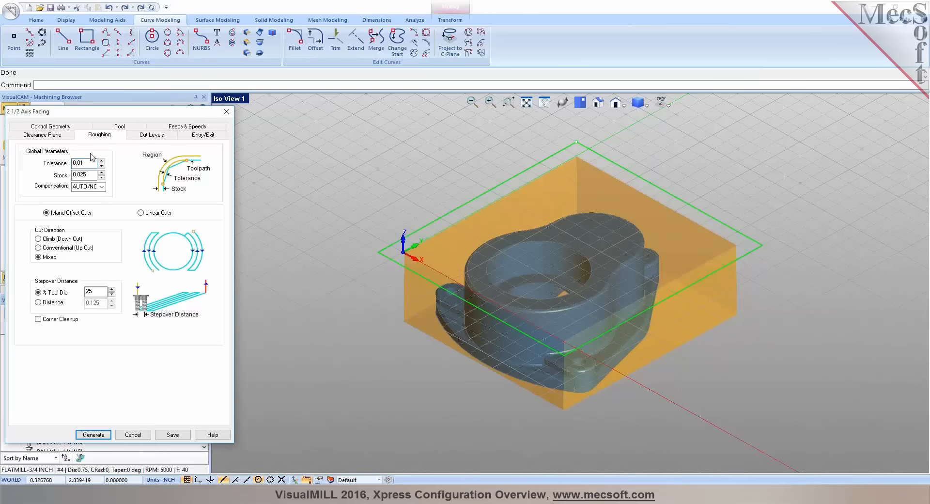
{"action": "double_click", "coordinate": [80, 174]}
{"action": "type", "text": "0"}
{"action": "left_click", "coordinate": [141, 212]}
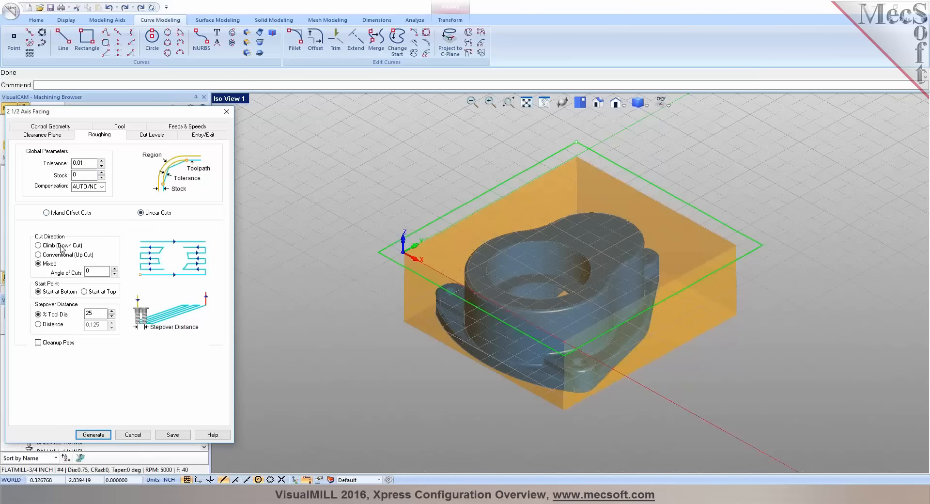
{"action": "double_click", "coordinate": [89, 313]}
{"action": "type", "text": "80"}
Define the total cut depth by picking two points, from the rectangle's corner to the part's top face at the large bore
{"action": "left_click", "coordinate": [153, 136]}
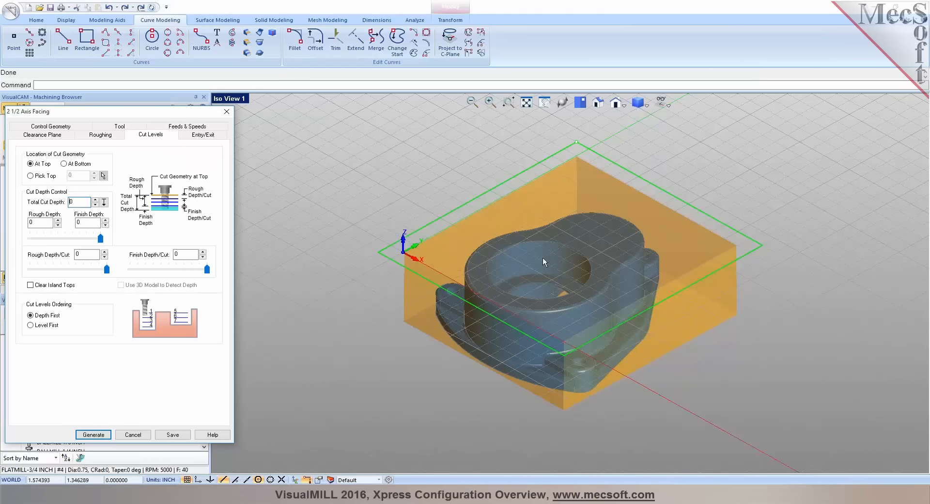
{"action": "scroll", "coordinate": [513, 240], "scroll_direction": "up", "scroll_amount": 1}
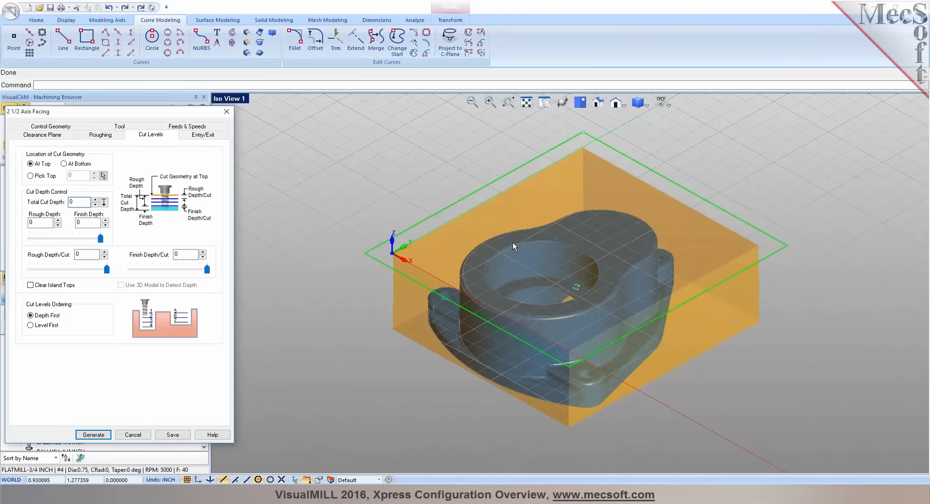
{"action": "scroll", "coordinate": [512, 240], "scroll_direction": "up", "scroll_amount": 1}
{"action": "scroll", "coordinate": [512, 243], "scroll_direction": "up", "scroll_amount": 1}
{"action": "left_click", "coordinate": [104, 203]}
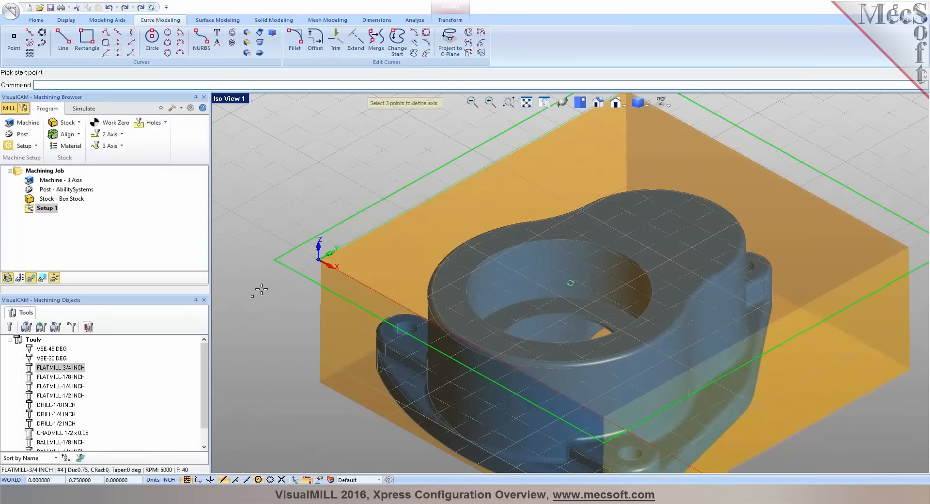
{"action": "left_click", "coordinate": [270, 261]}
{"action": "scroll", "coordinate": [571, 285], "scroll_direction": "up", "scroll_amount": 3}
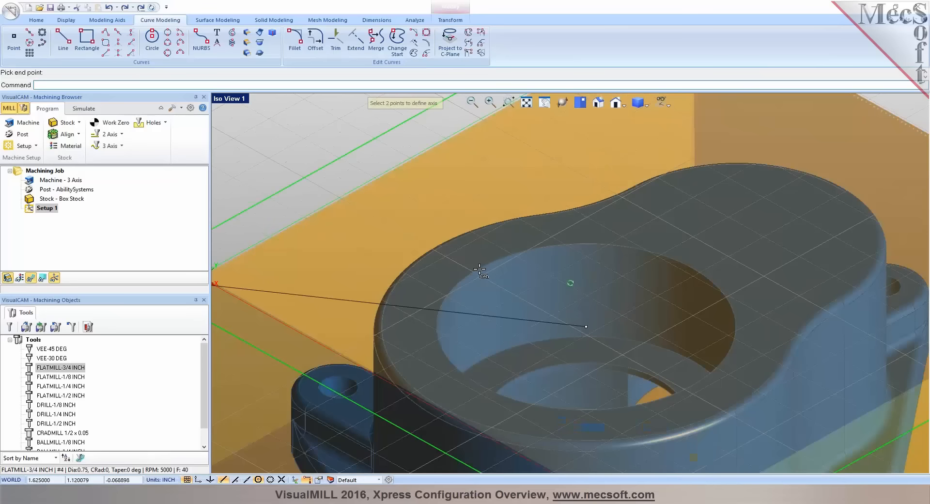
{"action": "left_click", "coordinate": [444, 323]}
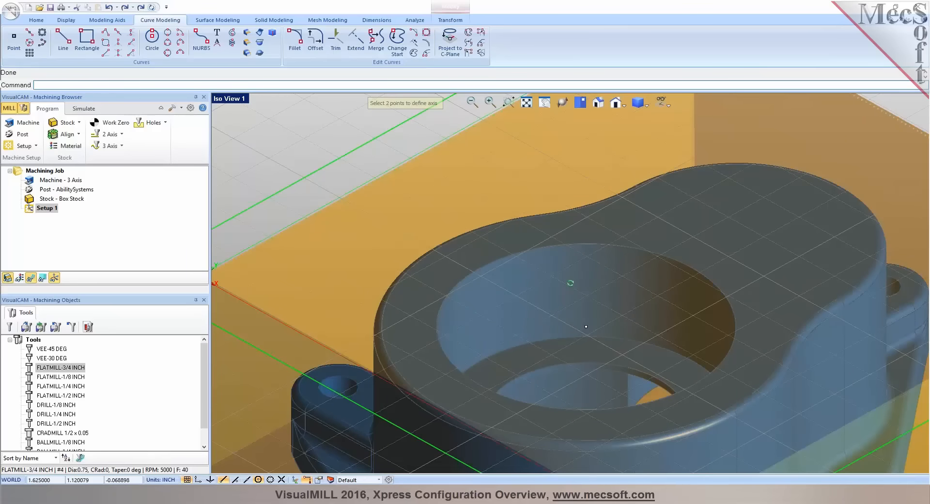
{"action": "scroll", "coordinate": [598, 240], "scroll_direction": "down", "scroll_amount": 3}
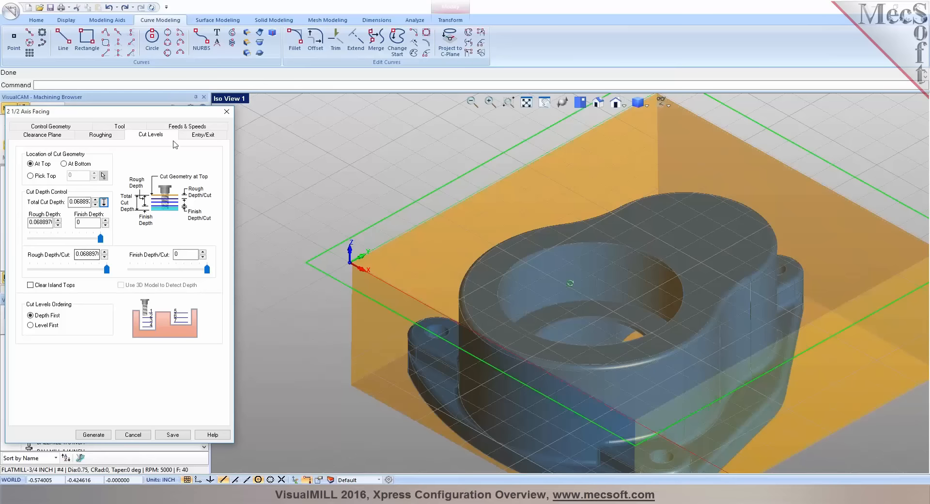
Review the entry/exit settings, generate the 2 1/2 Axis Facing toolpath and inspect it above the part
{"action": "left_click", "coordinate": [200, 136]}
{"action": "left_click", "coordinate": [106, 436]}
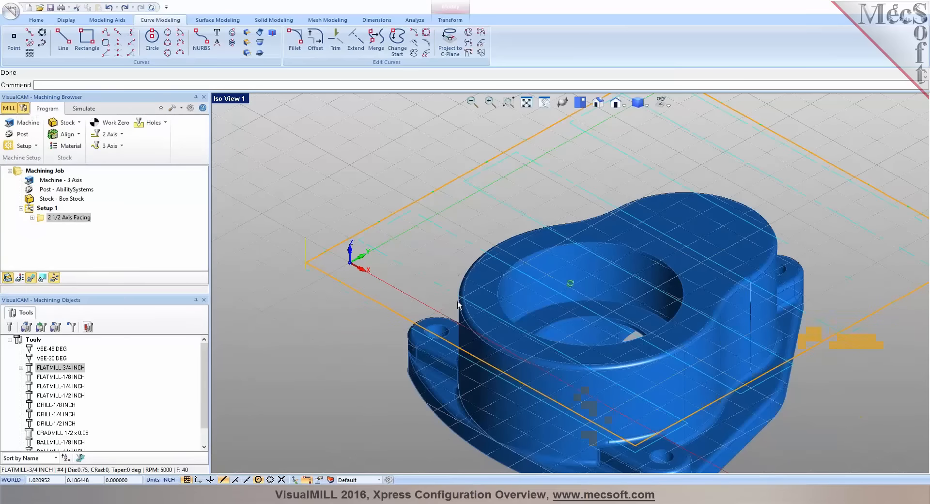
{"action": "scroll", "coordinate": [458, 304], "scroll_direction": "down", "scroll_amount": 4}
{"action": "middle_click_drag", "start_coordinate": [458, 304], "coordinate": [495, 288]}
{"action": "left_click", "coordinate": [31, 279]}
{"action": "left_click", "coordinate": [32, 279]}
{"action": "mouse_move", "coordinate": [584, 270]}
{"action": "middle_mouse_down"}
{"action": "mouse_move", "coordinate": [585, 278]}
{"action": "mouse_move", "coordinate": [579, 266]}
{"action": "mouse_move", "coordinate": [578, 273]}
{"action": "middle_mouse_up"}
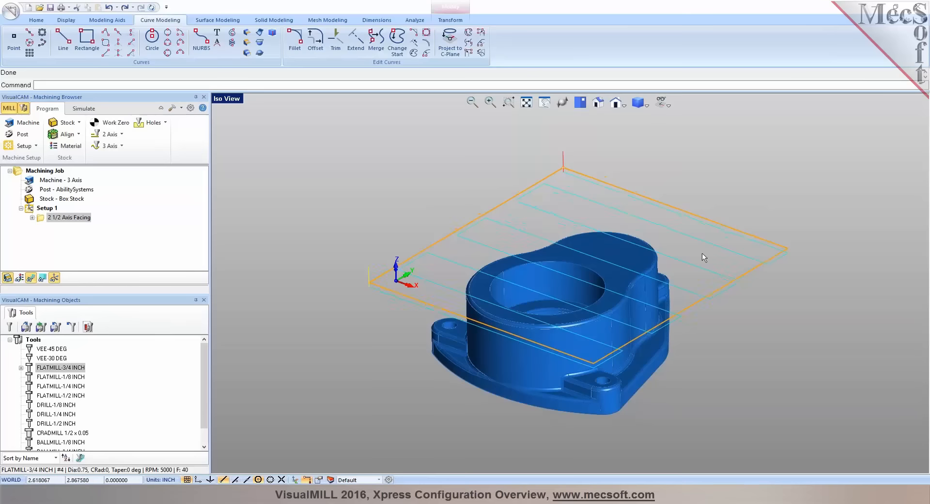
{"action": "middle_click_drag", "start_coordinate": [743, 236], "coordinate": [536, 224]}
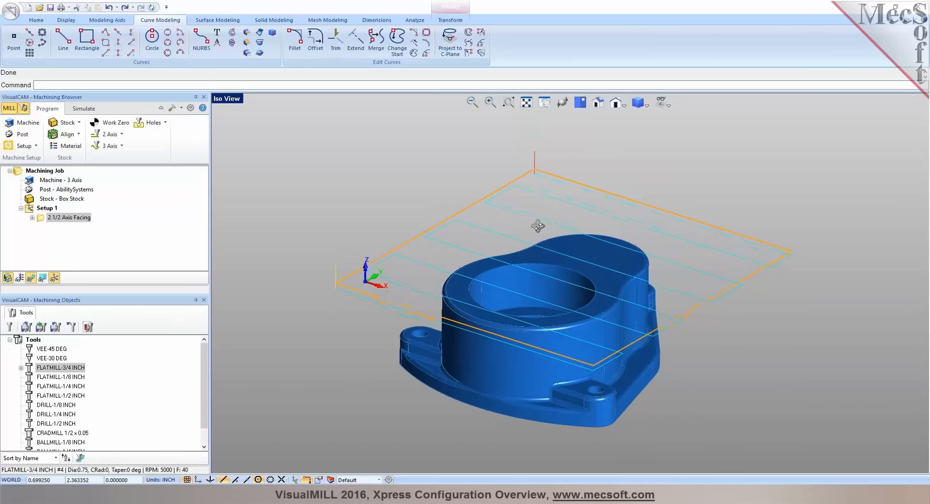
Simulate the facing toolpath on the box stock and look over the available 2 axis operations
{"action": "left_click", "coordinate": [83, 108]}
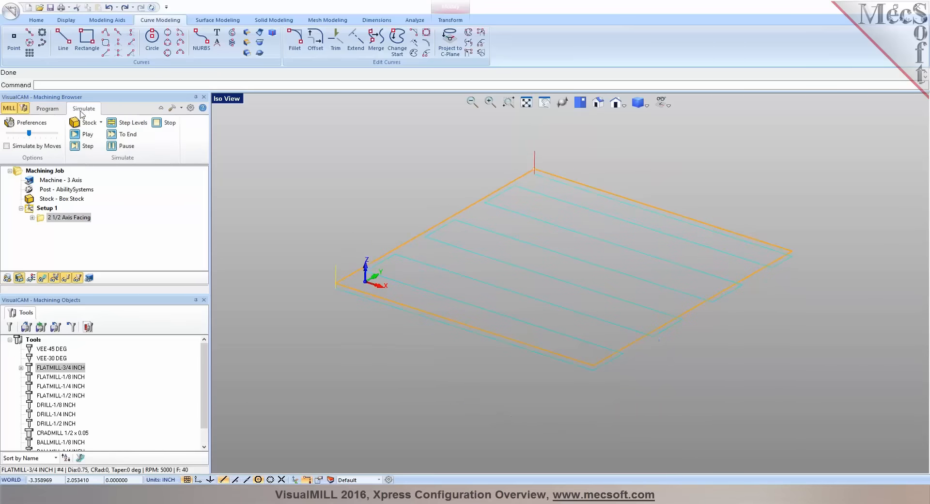
{"action": "left_click", "coordinate": [76, 137]}
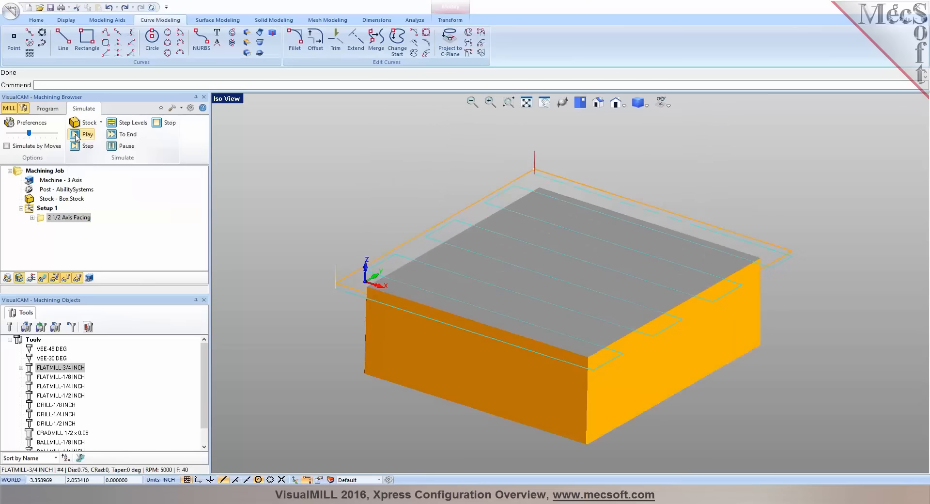
{"action": "left_click", "coordinate": [48, 109]}
{"action": "left_click", "coordinate": [107, 136]}
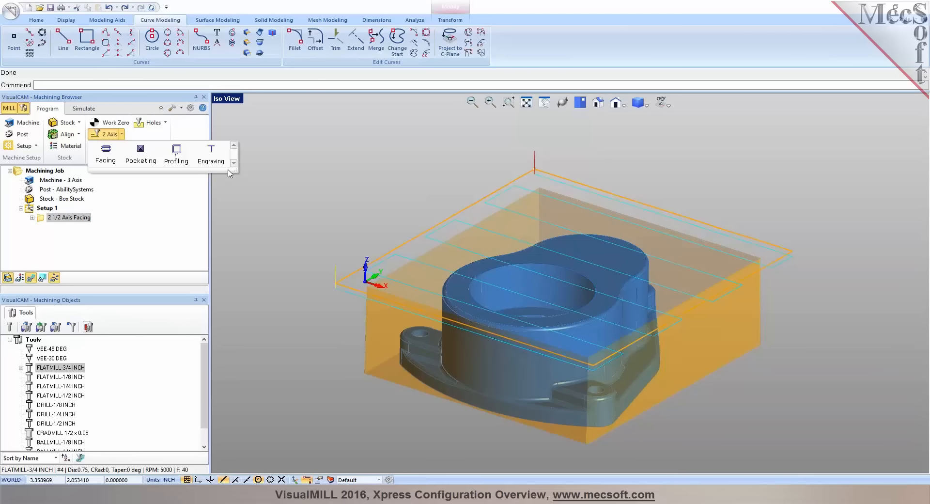
{"action": "left_click", "coordinate": [313, 185]}
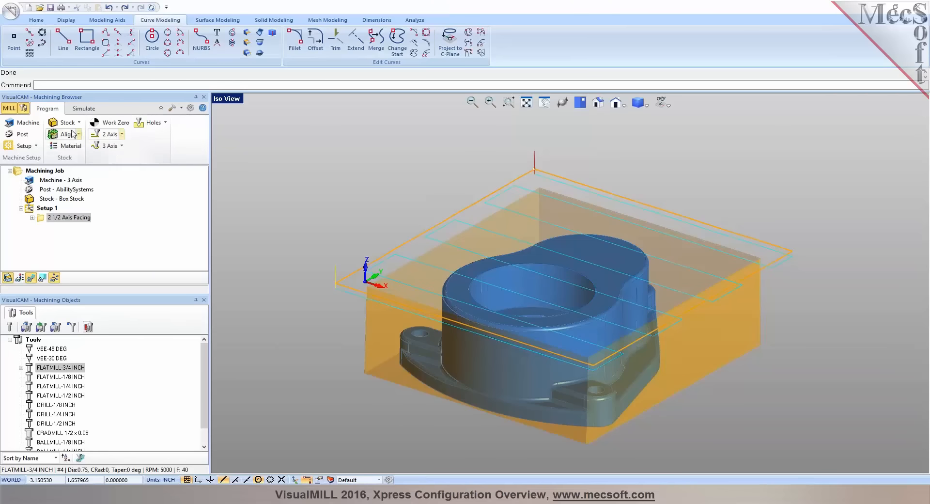
Reset the simulated result of the 2 1/2 Axis Facing operation and play its simulation again
{"action": "right_click", "coordinate": [66, 216]}
{"action": "left_click", "coordinate": [76, 222]}
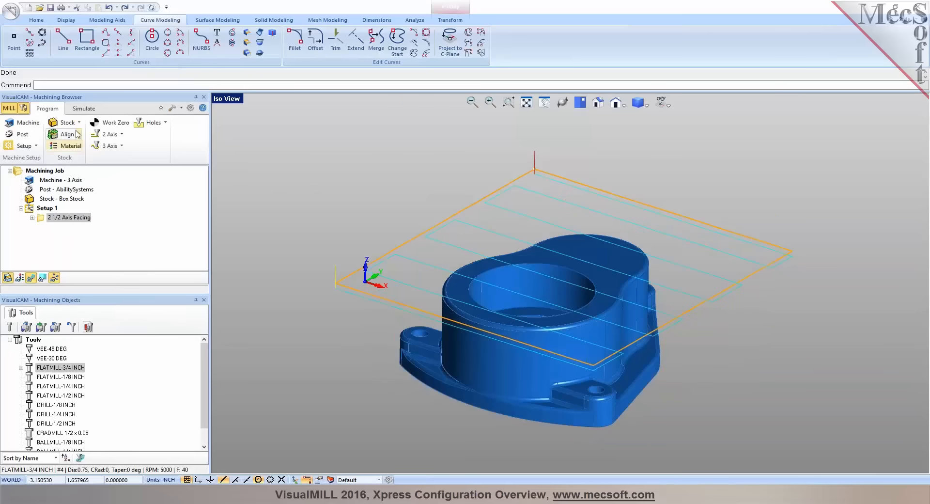
{"action": "left_click", "coordinate": [86, 110]}
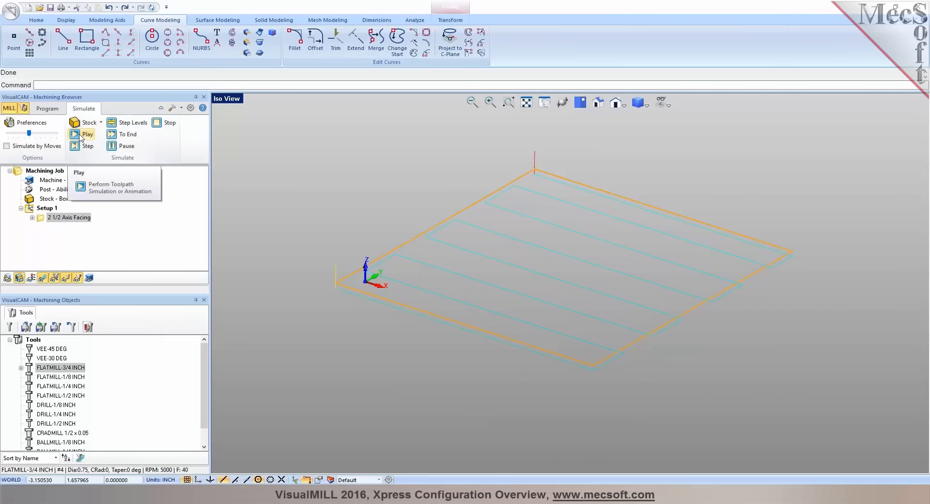
{"action": "left_click", "coordinate": [74, 135]}
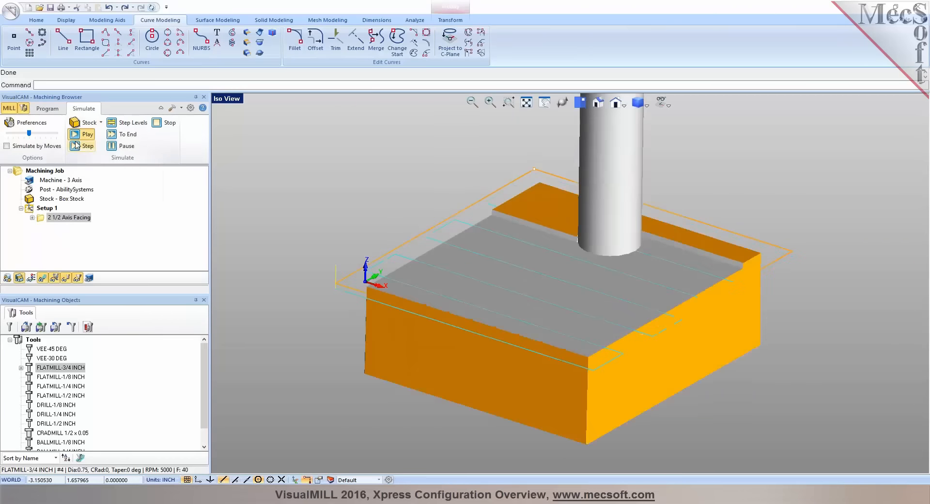
Lower the simulation speed to its minimum and play the facing simulation twice to examine the cut across the stock
{"action": "left_click_drag", "start_coordinate": [30, 136], "coordinate": [7, 138]}
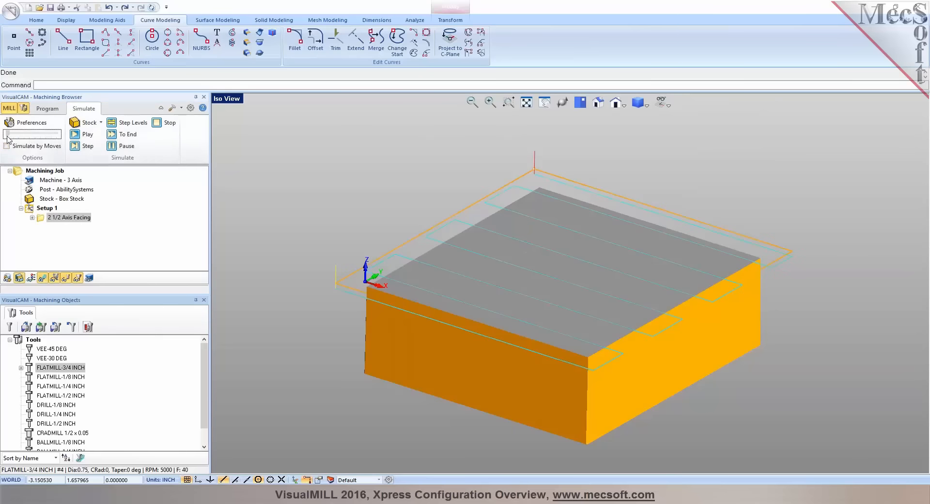
{"action": "left_click", "coordinate": [87, 136]}
{"action": "scroll", "coordinate": [306, 324], "scroll_direction": "down", "scroll_amount": 3}
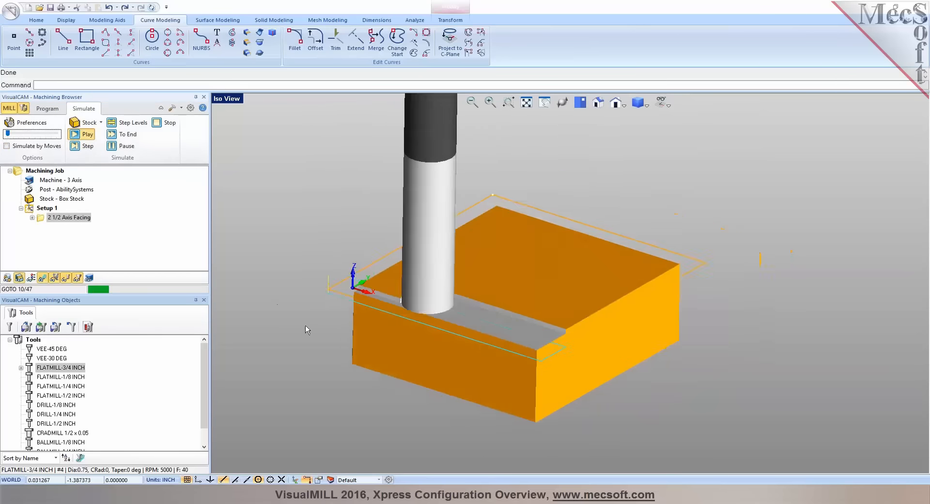
{"action": "scroll", "coordinate": [270, 286], "scroll_direction": "up", "scroll_amount": 1}
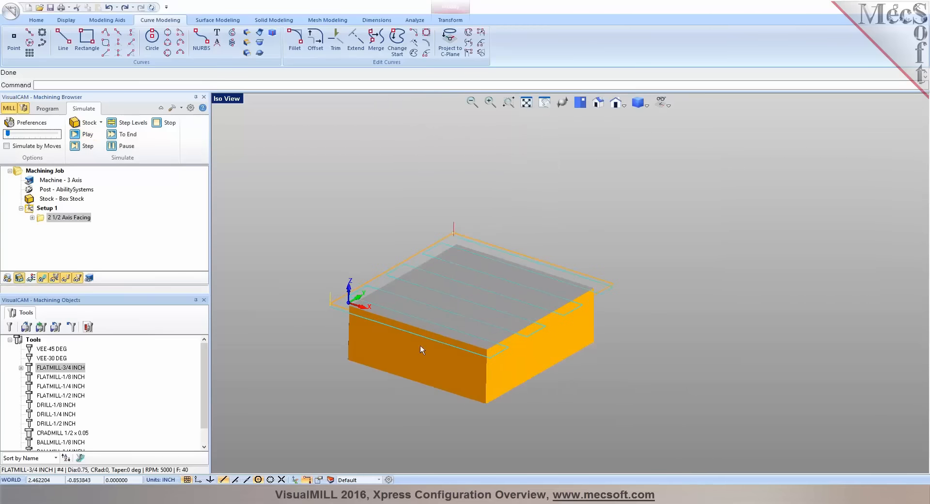
{"action": "scroll", "coordinate": [359, 322], "scroll_direction": "up", "scroll_amount": 3}
{"action": "scroll", "coordinate": [514, 303], "scroll_direction": "down", "scroll_amount": 3}
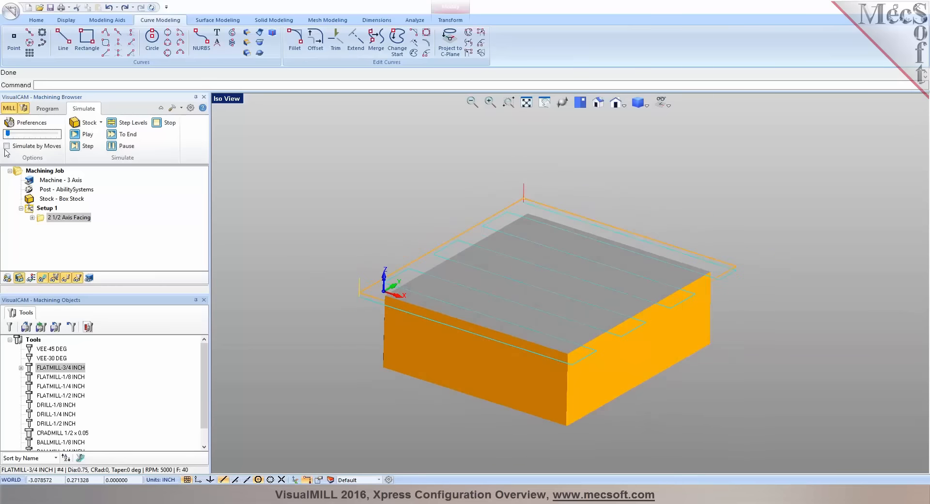
{"action": "left_click", "coordinate": [83, 134]}
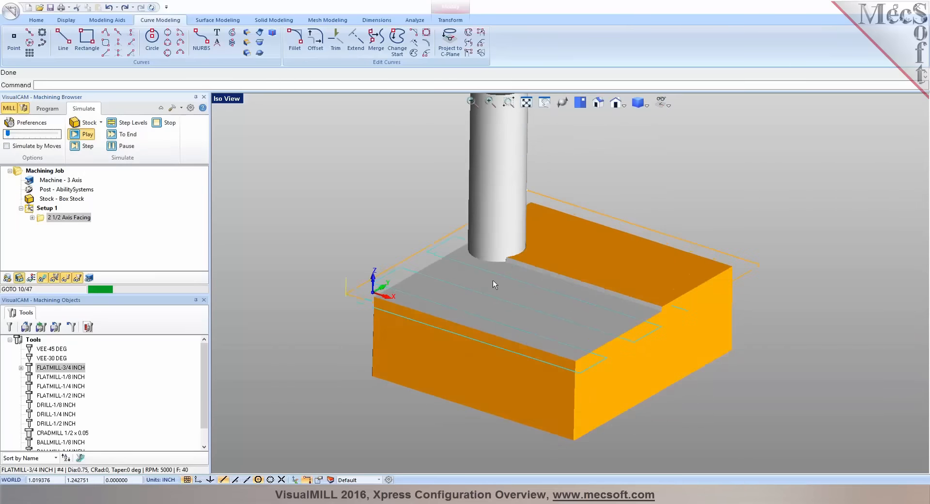
{"action": "scroll", "coordinate": [490, 285], "scroll_direction": "up", "scroll_amount": 3}
{"action": "scroll", "coordinate": [485, 281], "scroll_direction": "down", "scroll_amount": 2}
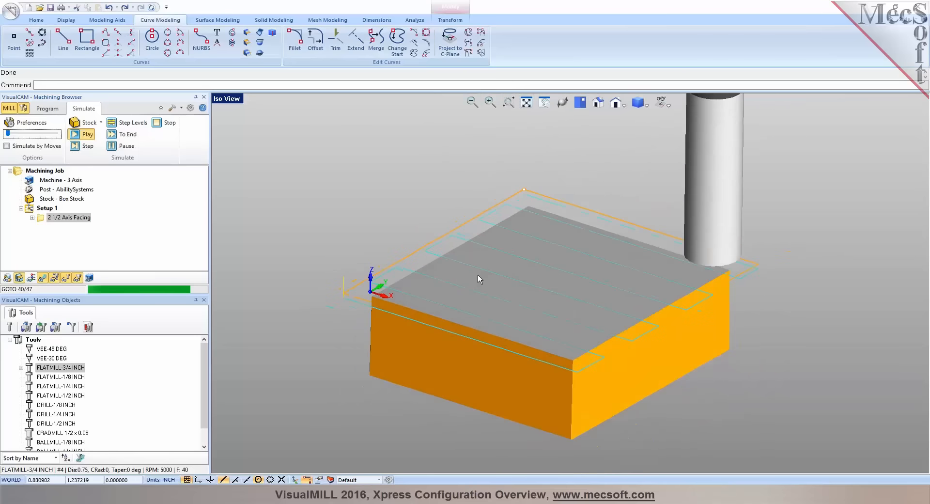
{"action": "scroll", "coordinate": [475, 275], "scroll_direction": "up", "scroll_amount": 2}
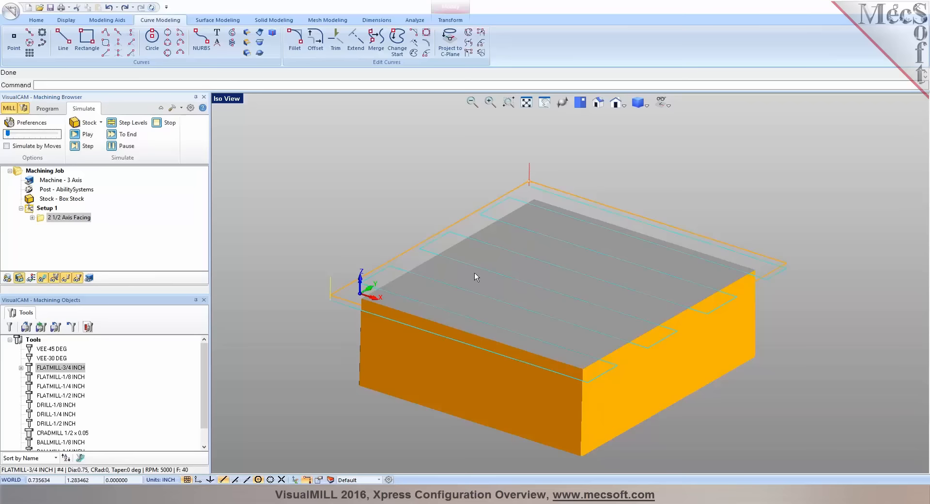
{"action": "scroll", "coordinate": [485, 281], "scroll_direction": "down", "scroll_amount": 2}
{"action": "scroll", "coordinate": [505, 286], "scroll_direction": "up", "scroll_amount": 2}
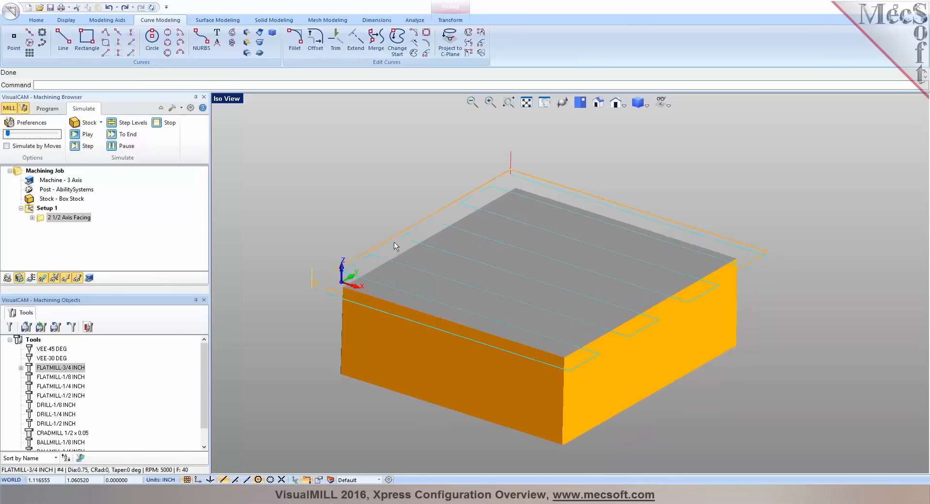
Return to programming mode, hide the stock and view the part's large bore closely from above
{"action": "left_click", "coordinate": [54, 108]}
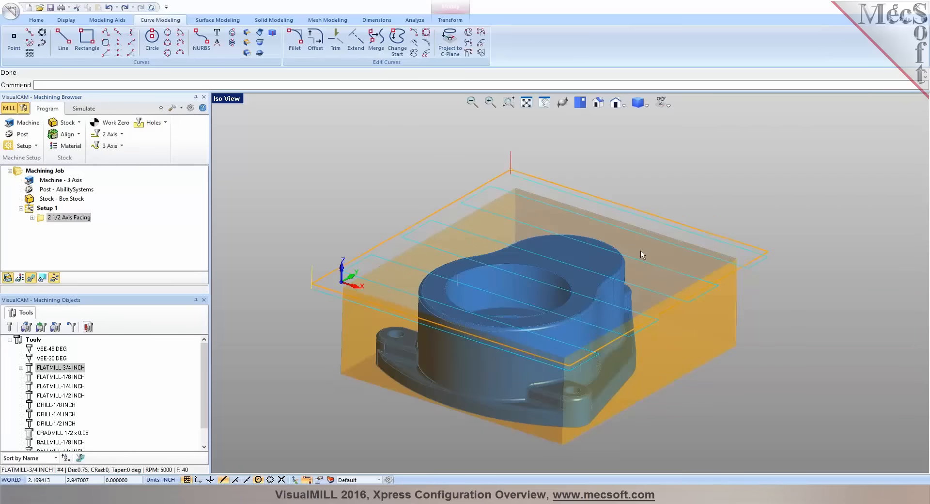
{"action": "scroll", "coordinate": [510, 352], "scroll_direction": "up", "scroll_amount": 1}
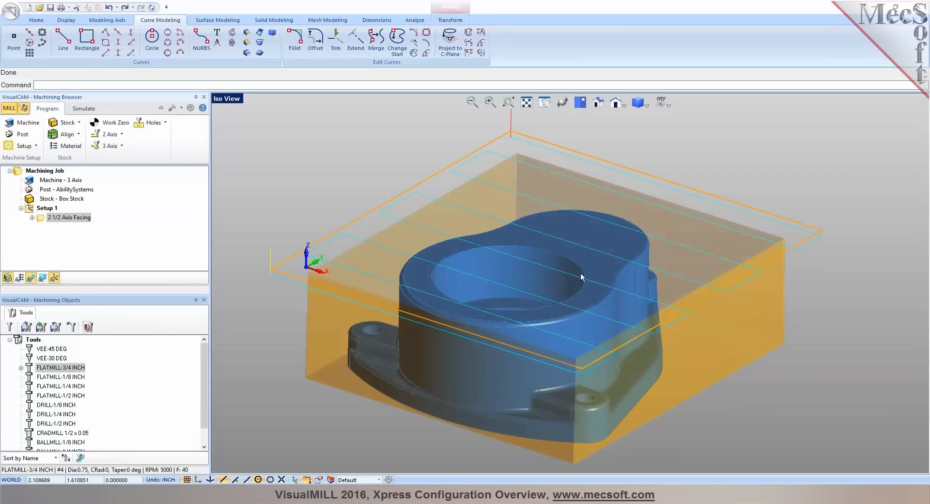
{"action": "mouse_move", "coordinate": [521, 298]}
{"action": "middle_mouse_down"}
{"action": "mouse_move", "coordinate": [522, 308]}
{"action": "mouse_move", "coordinate": [520, 297]}
{"action": "middle_mouse_up"}
{"action": "left_click", "coordinate": [8, 278]}
{"action": "scroll", "coordinate": [507, 246], "scroll_direction": "up", "scroll_amount": 2}
{"action": "mouse_move", "coordinate": [505, 249]}
{"action": "middle_mouse_down"}
{"action": "mouse_move", "coordinate": [501, 304]}
{"action": "mouse_move", "coordinate": [501, 263]}
{"action": "middle_mouse_up"}
Start a 2 1/2 Axis Pocketing operation, clear its inherited region and select both upper edges of the large bore as part regions
{"action": "left_click", "coordinate": [116, 135]}
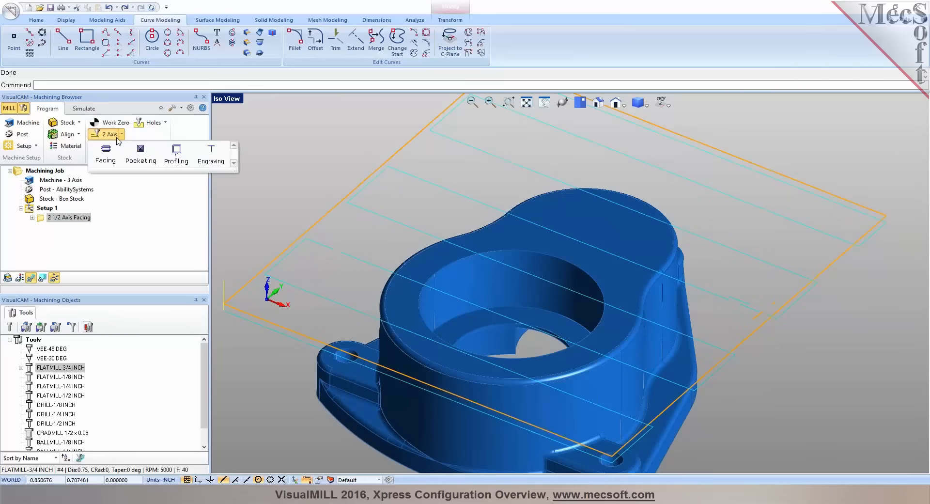
{"action": "left_click", "coordinate": [150, 164]}
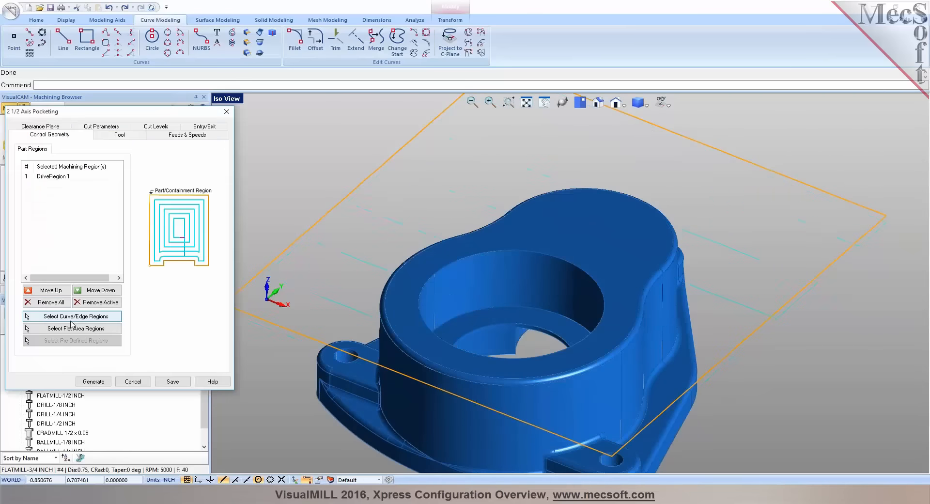
{"action": "left_click", "coordinate": [49, 302]}
{"action": "left_click", "coordinate": [70, 316]}
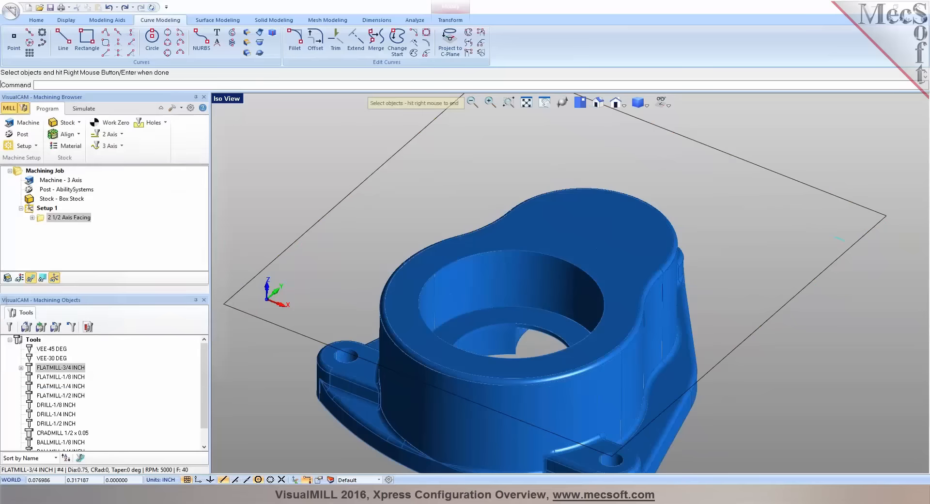
{"action": "left_click", "coordinate": [475, 262]}
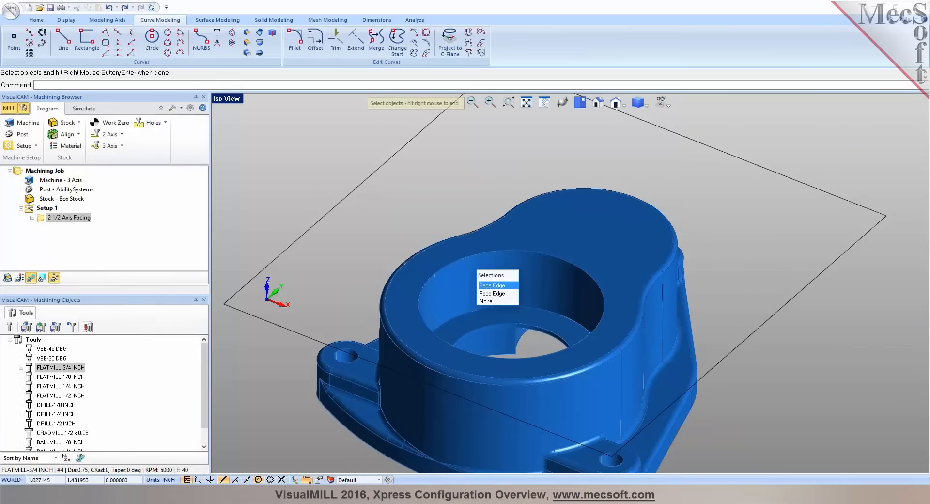
{"action": "left_click", "coordinate": [492, 293]}
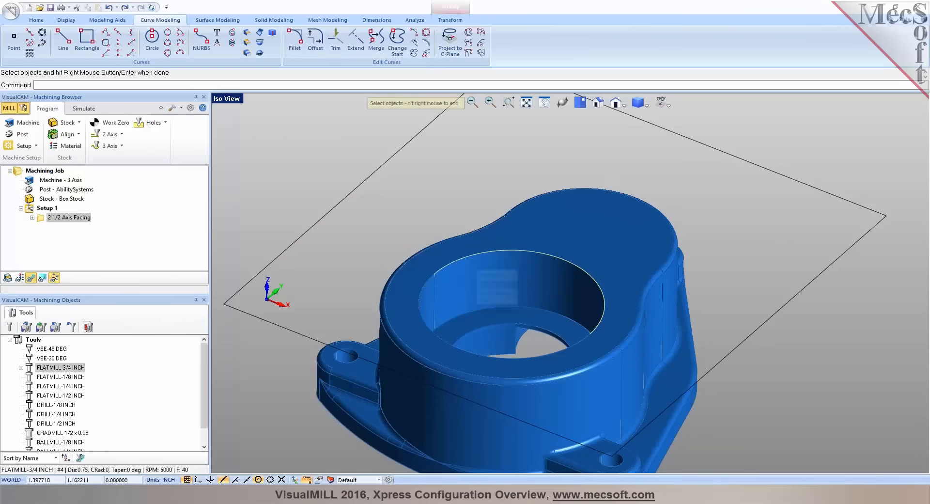
{"action": "left_click", "coordinate": [432, 294]}
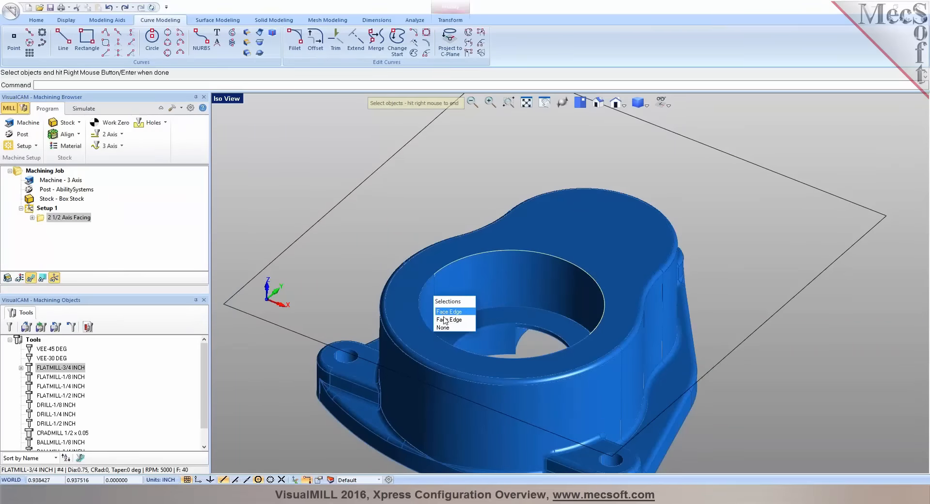
{"action": "left_click", "coordinate": [444, 316]}
{"action": "right_click", "coordinate": [444, 315]}
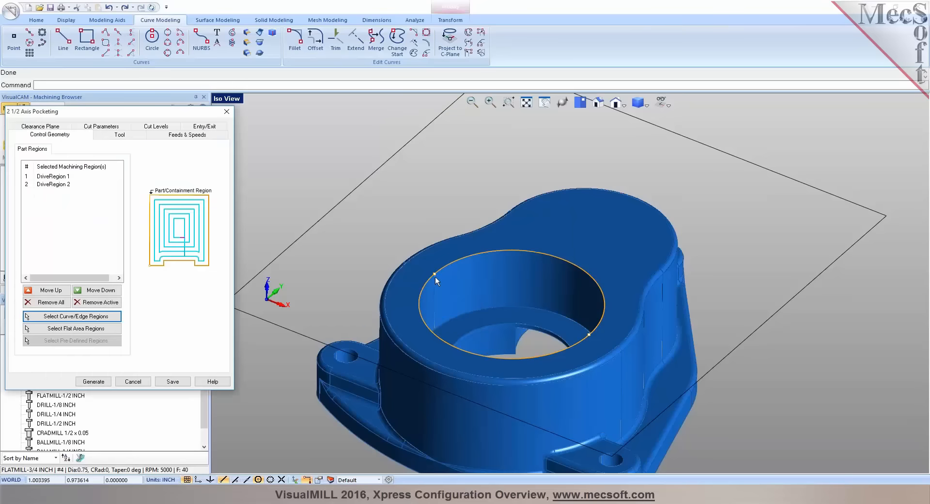
Choose the FLATMILL-1/2 INCH tool for the pocketing and check its feeds and speeds and cut parameters
{"action": "left_click", "coordinate": [127, 136]}
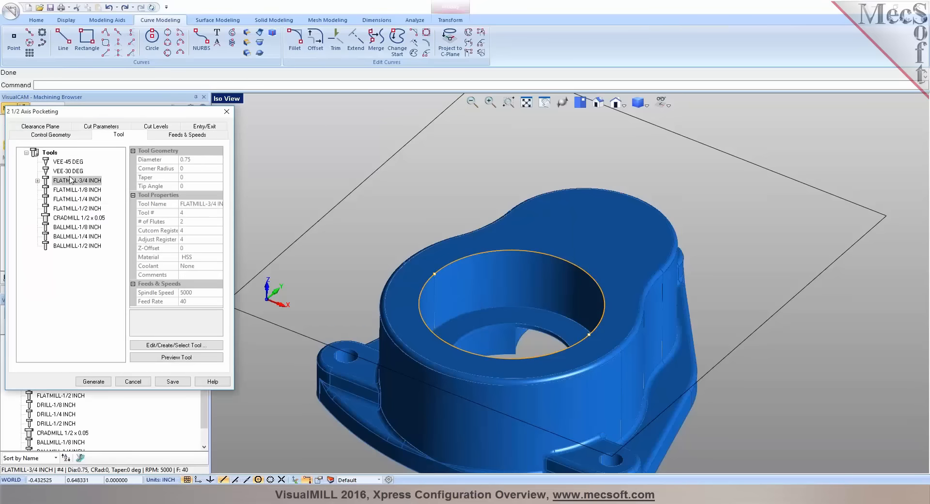
{"action": "left_click", "coordinate": [68, 209]}
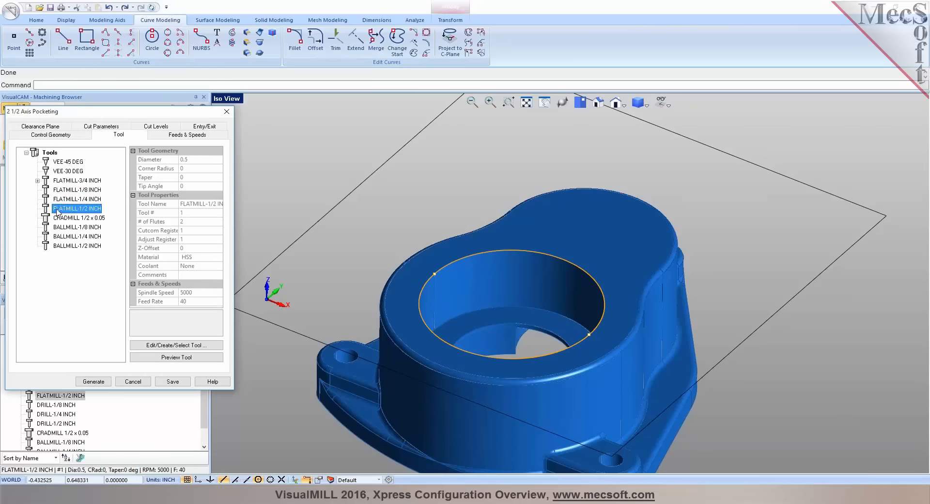
{"action": "left_click", "coordinate": [161, 135]}
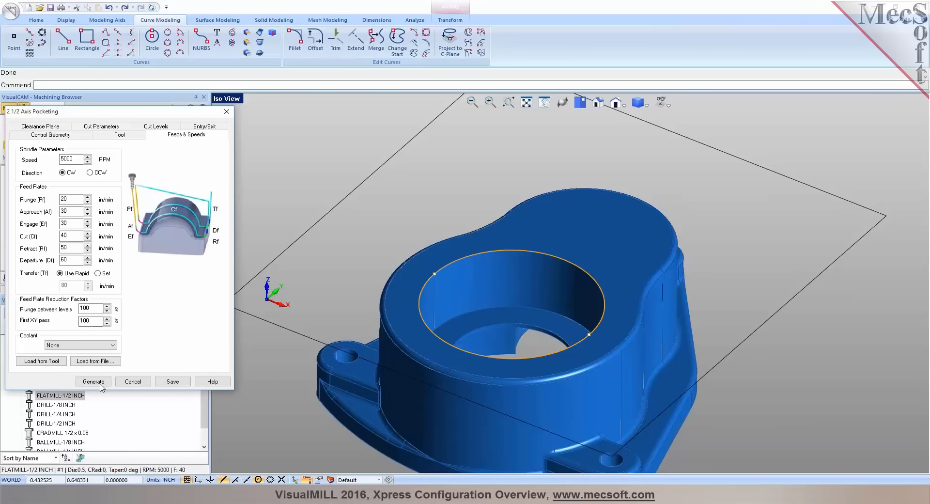
{"action": "left_click", "coordinate": [86, 126]}
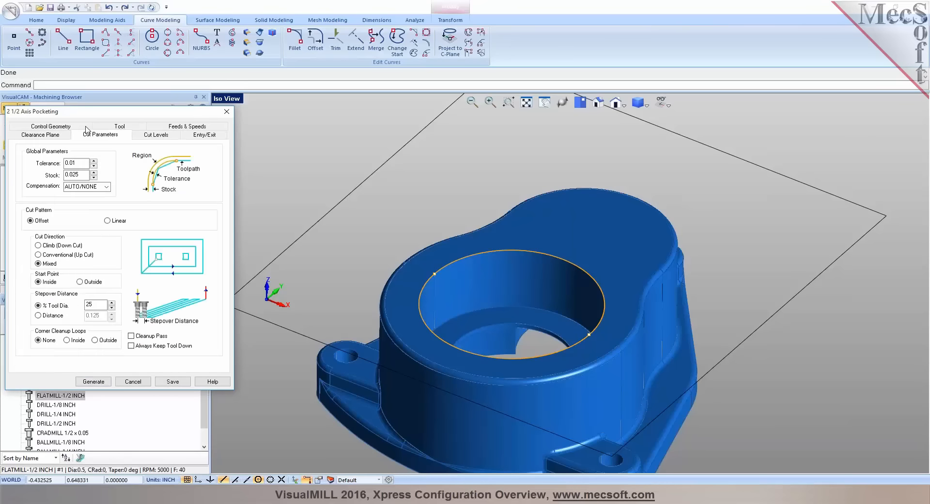
{"action": "left_click", "coordinate": [70, 163]}
Set the pocket's total cut depth by picking points from the bore's upper edge down to the ledge inside it
{"action": "left_click", "coordinate": [156, 134]}
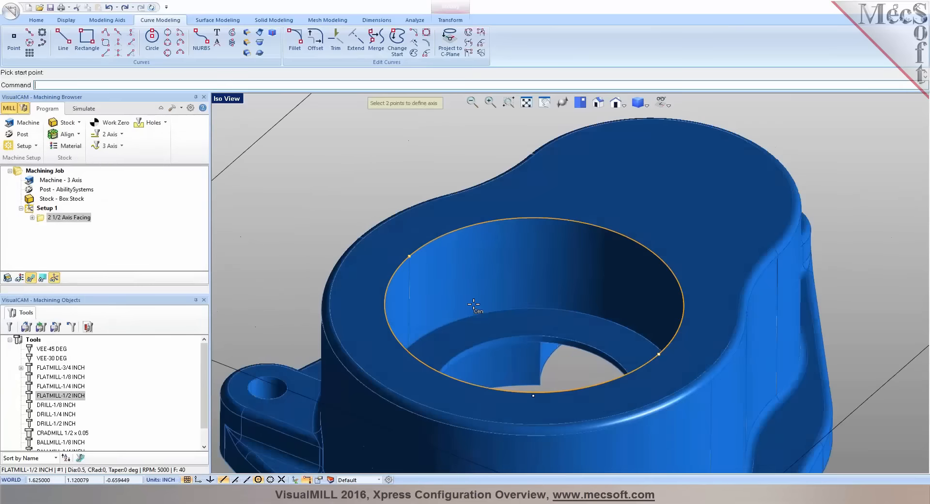
{"action": "scroll", "coordinate": [474, 304], "scroll_direction": "up", "scroll_amount": 2}
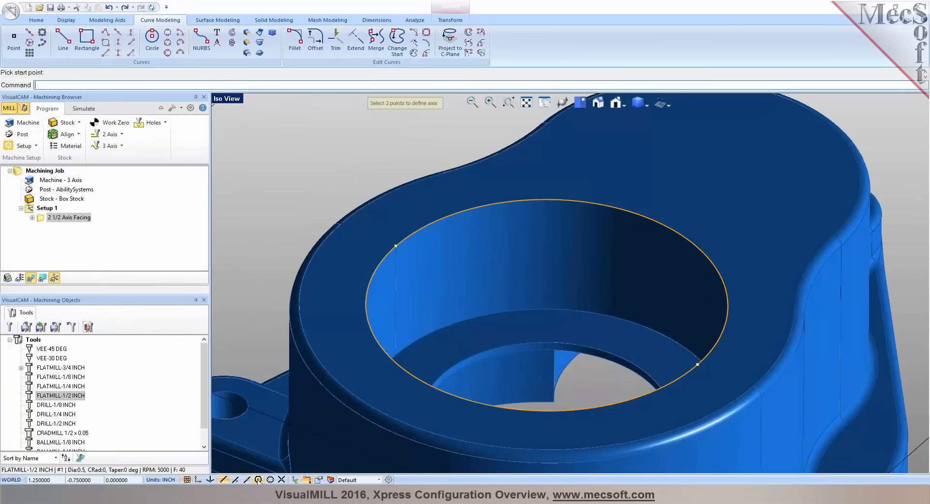
{"action": "left_click", "coordinate": [394, 244]}
{"action": "scroll", "coordinate": [461, 370], "scroll_direction": "up", "scroll_amount": 1}
{"action": "scroll", "coordinate": [461, 372], "scroll_direction": "up", "scroll_amount": 1}
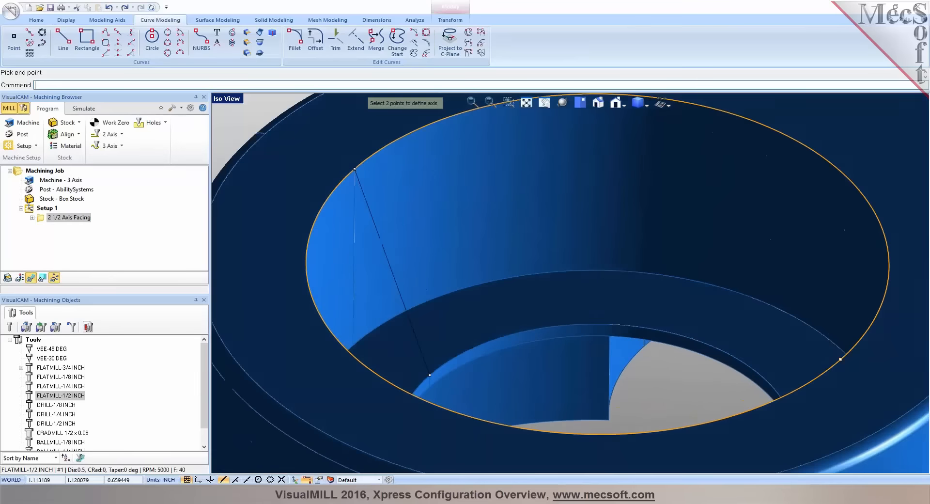
{"action": "left_click", "coordinate": [433, 373]}
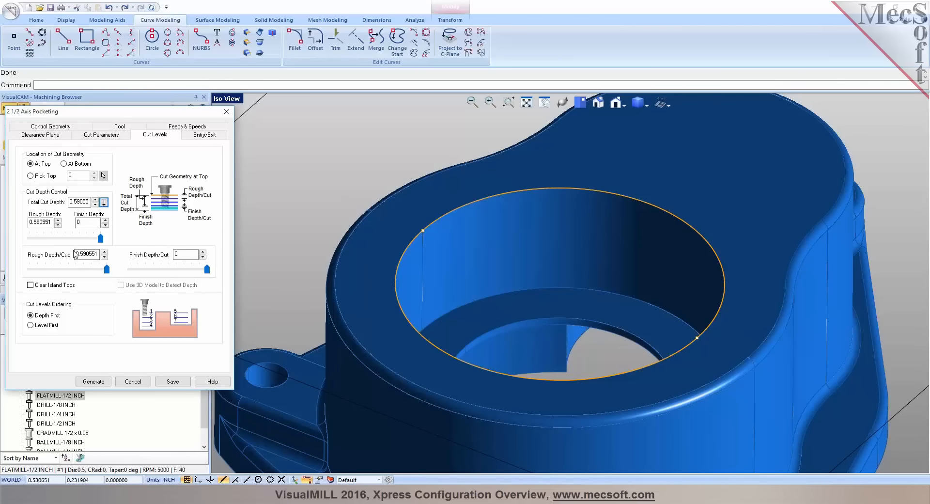
Enter a new rough depth per cut, check the entry and exit motions and generate the pocketing toolpath
{"action": "left_click_drag", "start_coordinate": [98, 254], "coordinate": [72, 253]}
{"action": "type", "text": "0.1"}
{"action": "left_click", "coordinate": [206, 134]}
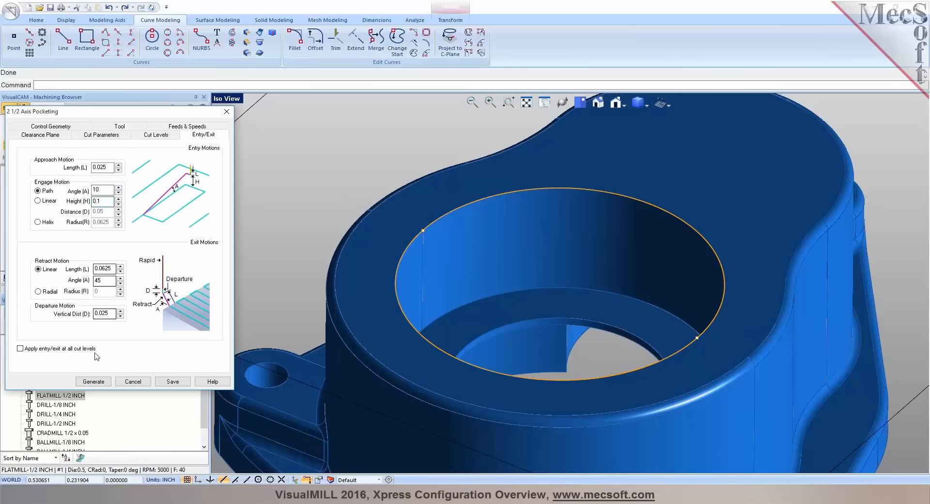
{"action": "left_click", "coordinate": [95, 382]}
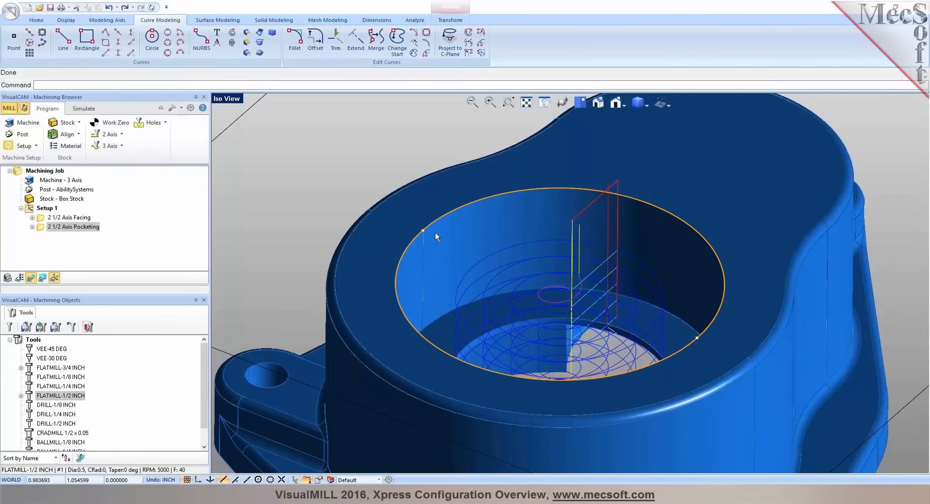
{"action": "scroll", "coordinate": [435, 230], "scroll_direction": "down", "scroll_amount": 5}
{"action": "middle_click_drag", "start_coordinate": [438, 230], "coordinate": [512, 276]}
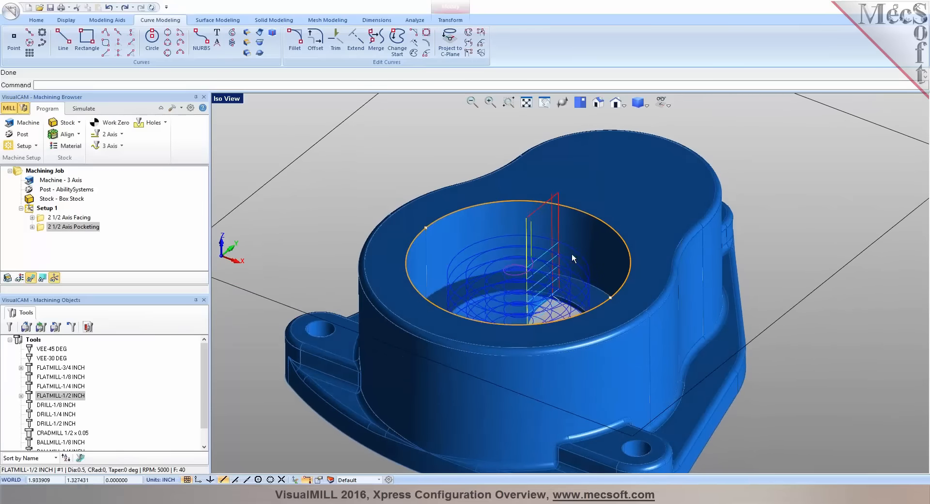
{"action": "scroll", "coordinate": [452, 255], "scroll_direction": "down", "scroll_amount": 1}
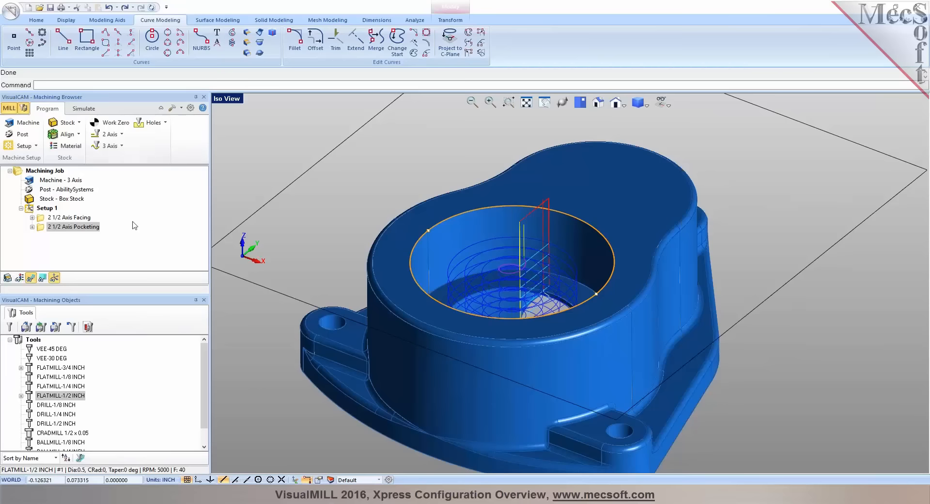
Simulate the 2 1/2 Axis Pocketing operation and hide the toolpath to inspect the pocket cut into the stock
{"action": "double_click", "coordinate": [65, 226]}
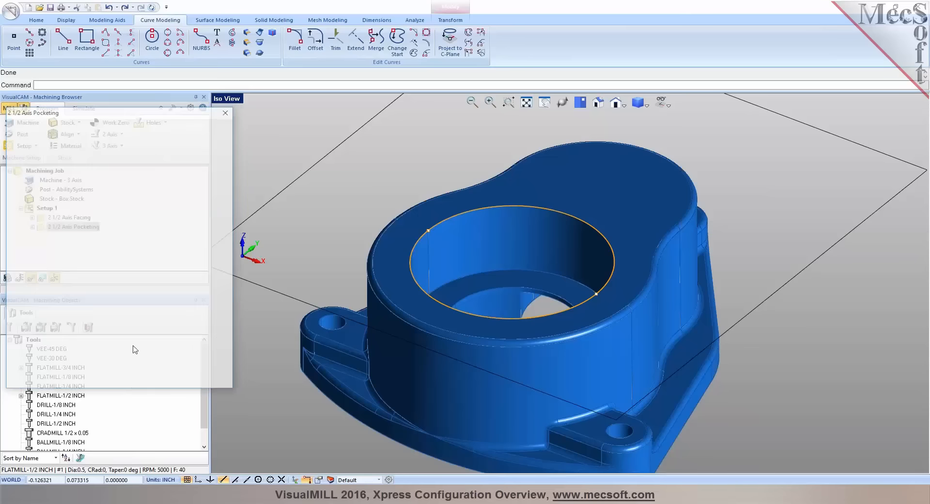
{"action": "left_click", "coordinate": [84, 110]}
{"action": "left_click", "coordinate": [84, 135]}
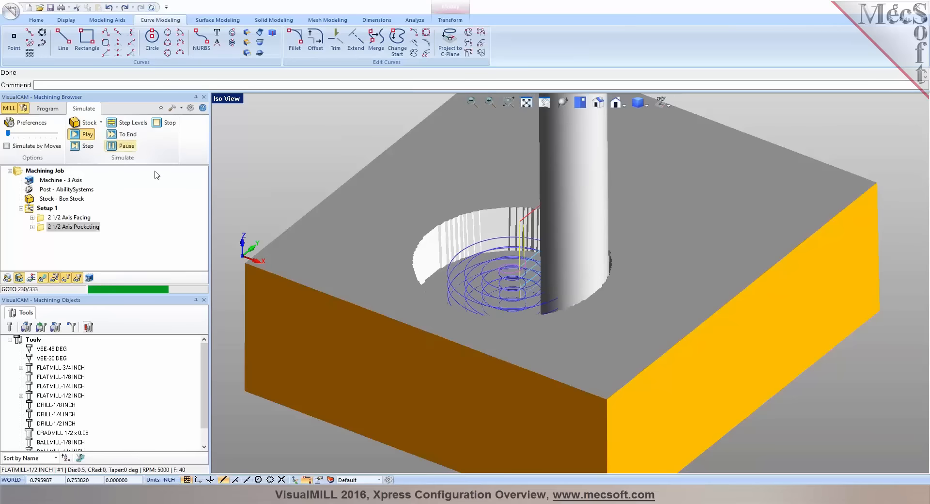
{"action": "scroll", "coordinate": [470, 279], "scroll_direction": "down", "scroll_amount": 4}
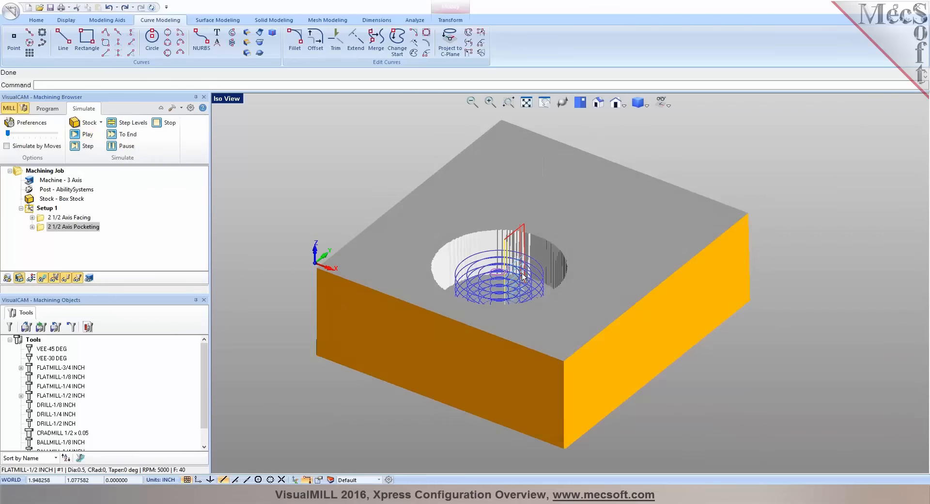
{"action": "scroll", "coordinate": [525, 293], "scroll_direction": "up", "scroll_amount": 3}
{"action": "left_click", "coordinate": [42, 278]}
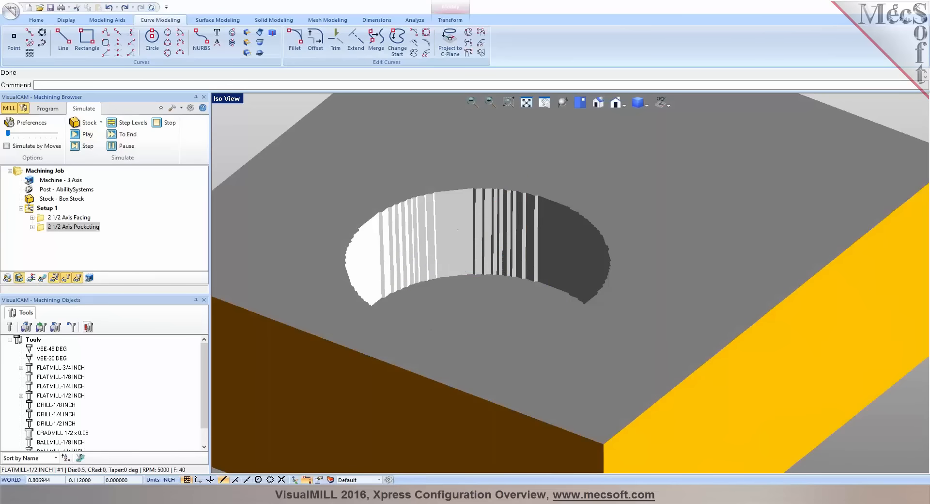
{"action": "scroll", "coordinate": [518, 259], "scroll_direction": "down", "scroll_amount": 4}
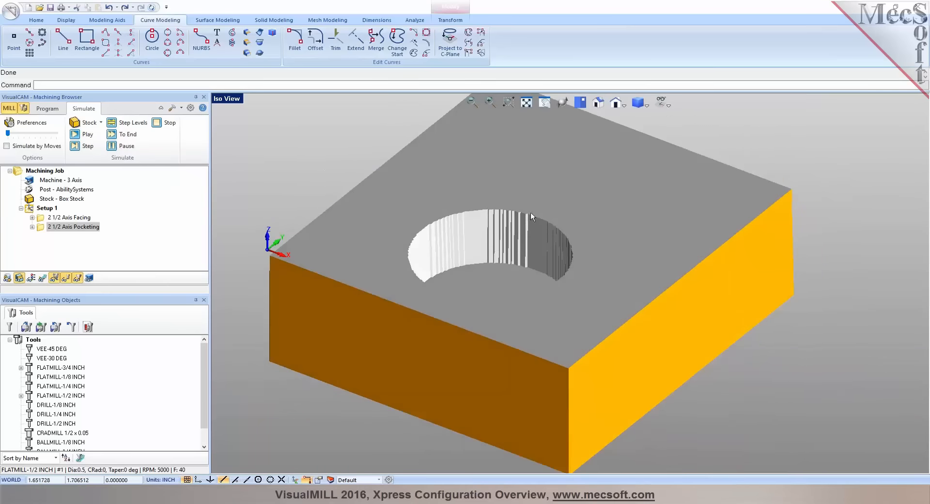
{"action": "mouse_move", "coordinate": [508, 262]}
{"action": "middle_mouse_down"}
{"action": "mouse_move", "coordinate": [541, 299]}
{"action": "mouse_move", "coordinate": [514, 237]}
{"action": "mouse_move", "coordinate": [520, 276]}
{"action": "mouse_move", "coordinate": [514, 243]}
{"action": "mouse_move", "coordinate": [518, 257]}
{"action": "middle_mouse_up"}
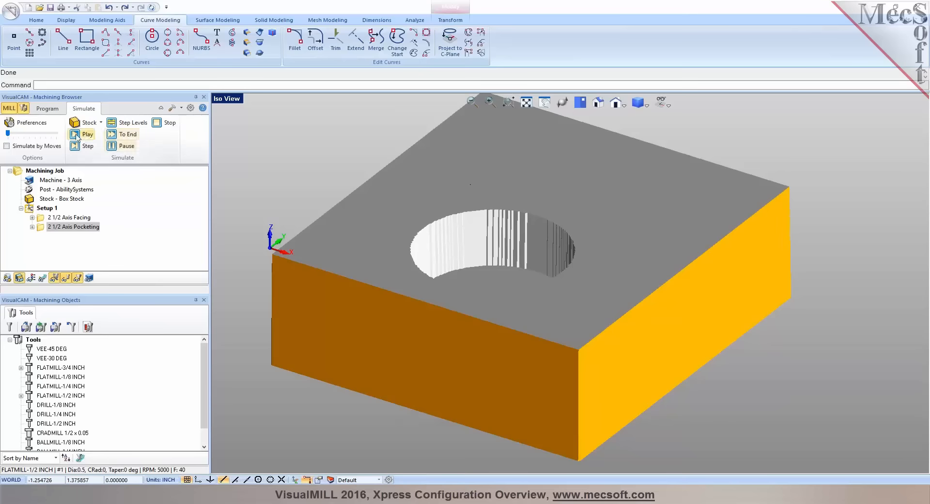
Return to programming mode, start a 3 axis Horizontal Roughing operation and add the rectangle around the part to its containment regions
{"action": "left_click", "coordinate": [49, 109]}
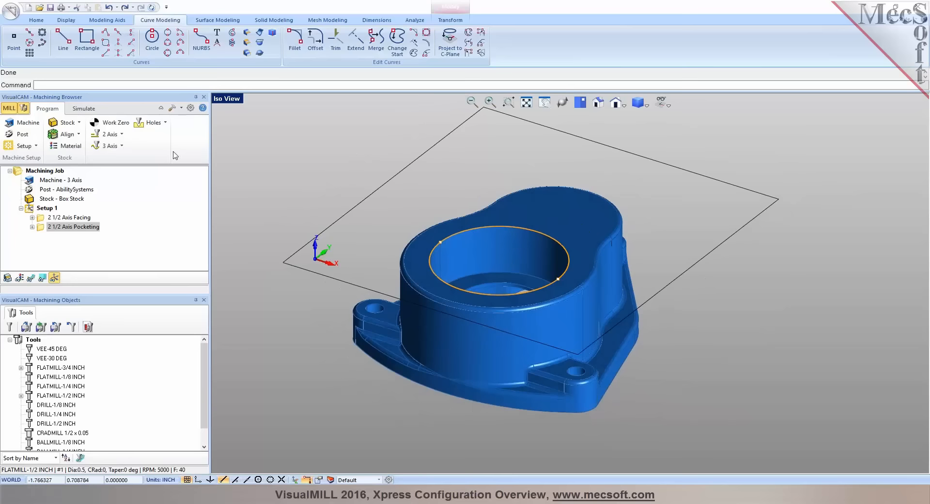
{"action": "left_click", "coordinate": [118, 146]}
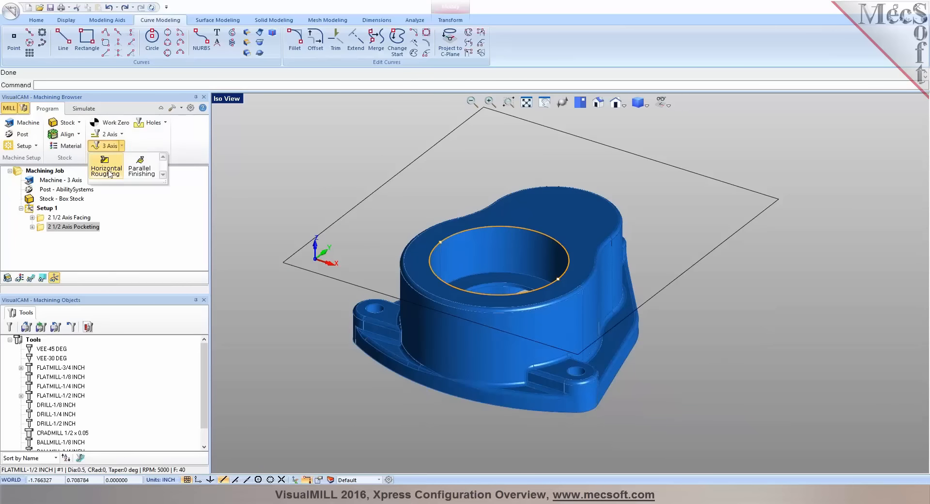
{"action": "left_click", "coordinate": [109, 172]}
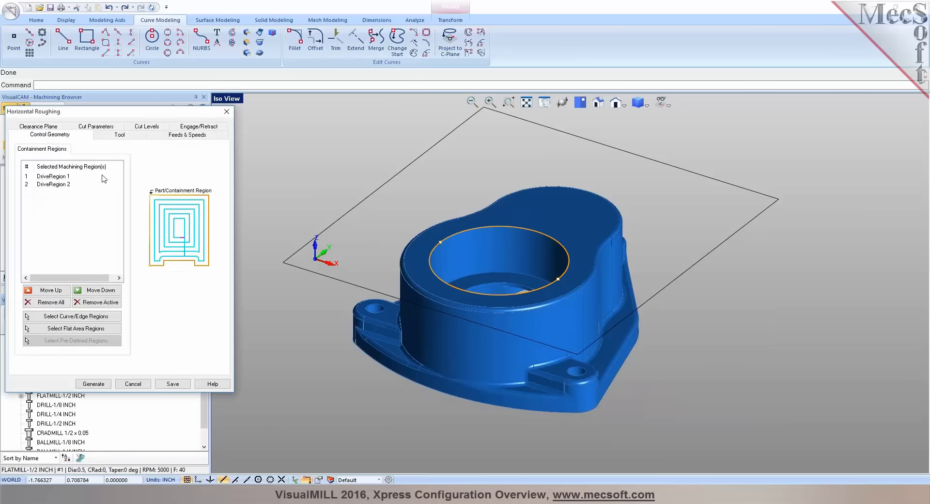
{"action": "left_click", "coordinate": [75, 316]}
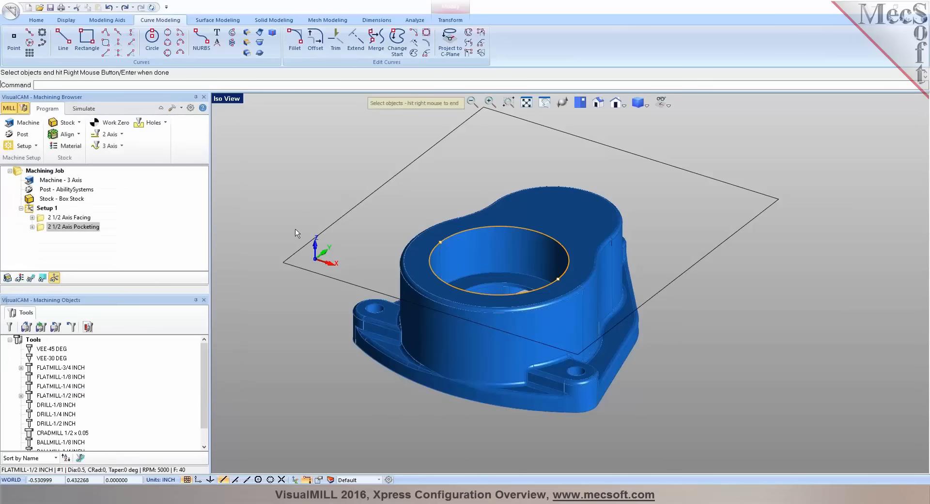
{"action": "left_click", "coordinate": [330, 225]}
{"action": "right_click", "coordinate": [330, 225]}
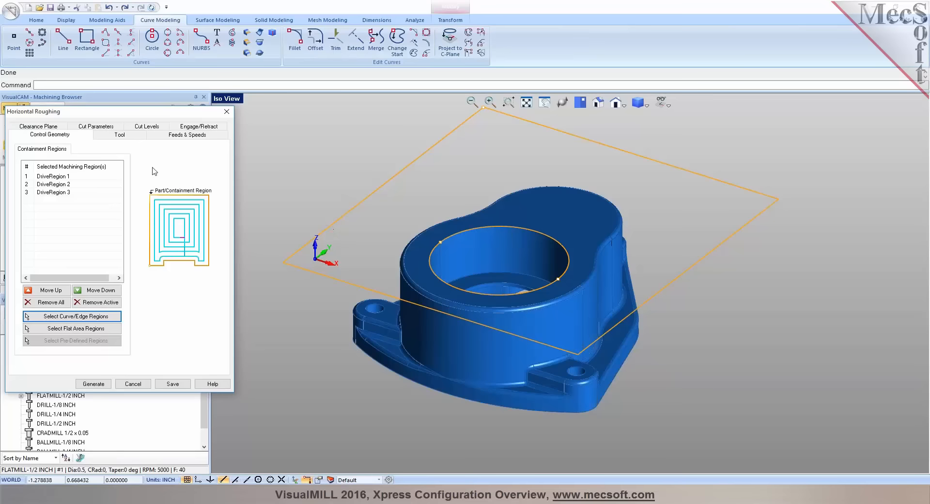
Check the roughing tool and feeds, then set the Intol and Outol tolerances of Horizontal Roughing to 0.002
{"action": "left_click", "coordinate": [105, 135]}
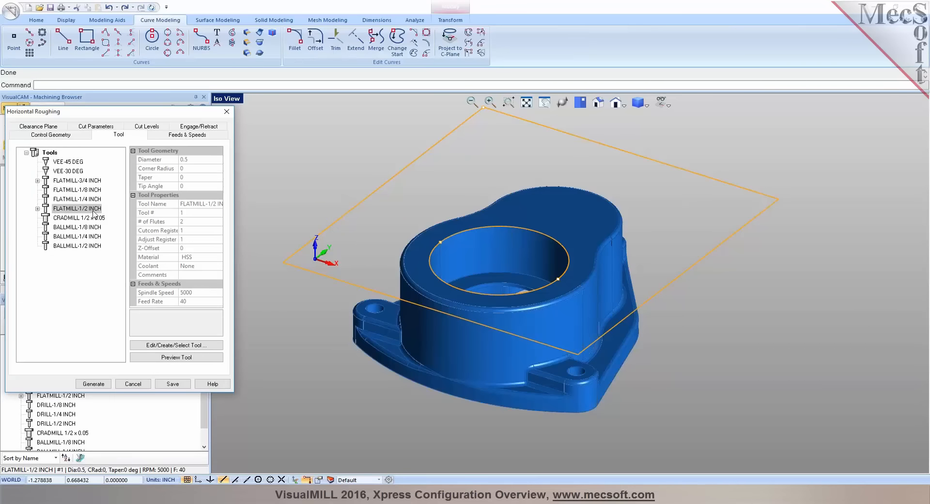
{"action": "left_click", "coordinate": [173, 136]}
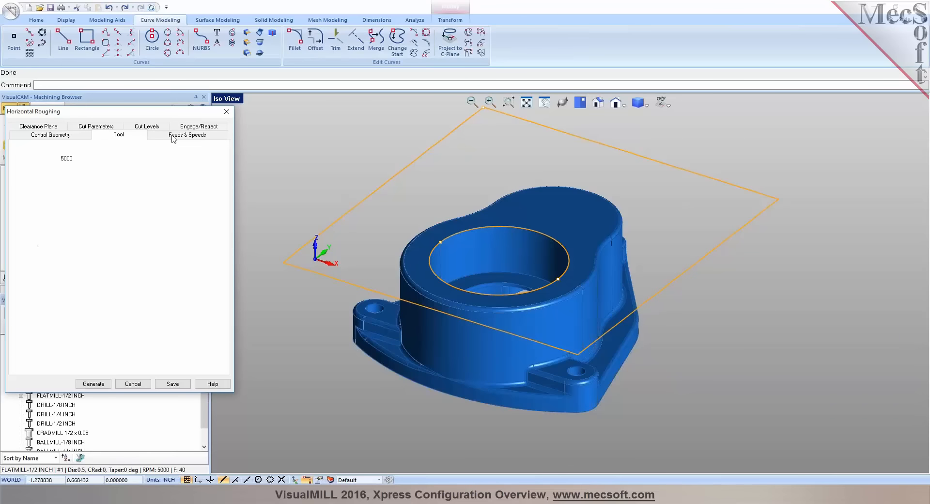
{"action": "left_click", "coordinate": [82, 129]}
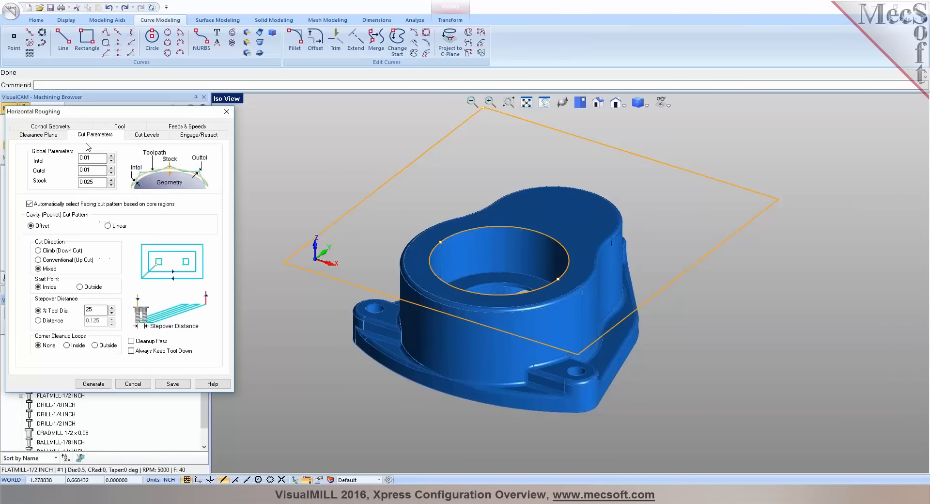
{"action": "left_click", "coordinate": [95, 168]}
Review the stepdown and engage/retract settings and generate the Horizontal Roughing toolpath
{"action": "left_click", "coordinate": [146, 135]}
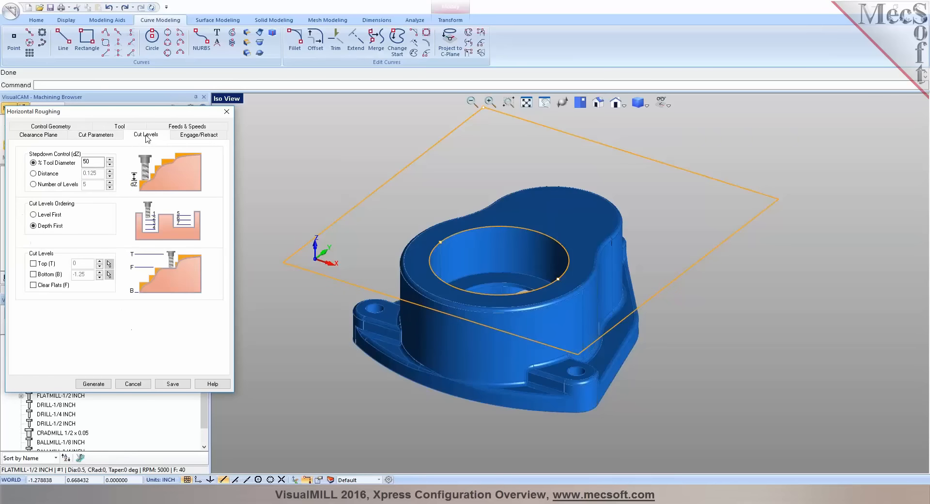
{"action": "left_click", "coordinate": [84, 161]}
{"action": "left_click", "coordinate": [200, 137]}
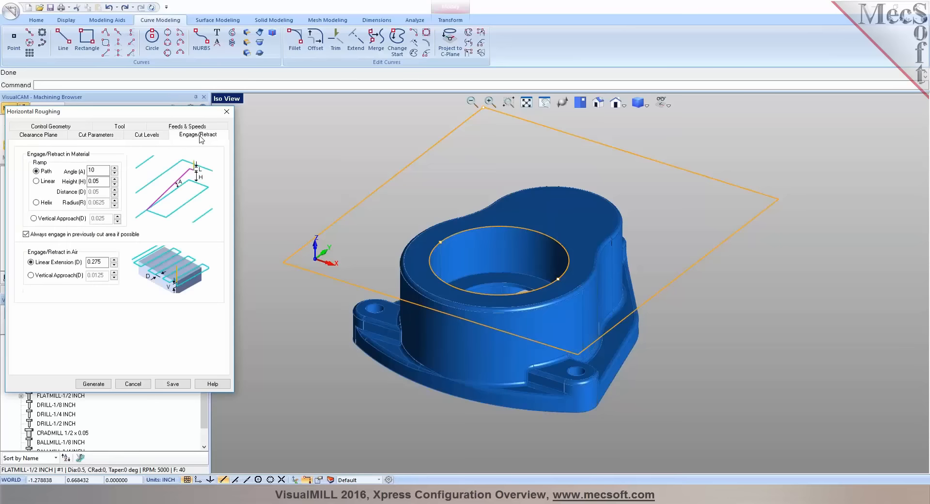
{"action": "left_click", "coordinate": [107, 385]}
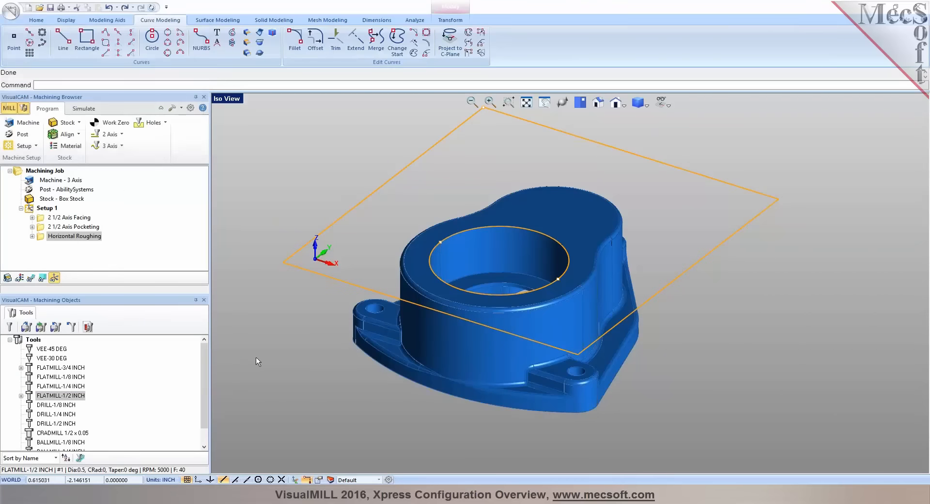
Display the roughing toolpath and examine it level by level down to the -1.2500 Z level
{"action": "left_click", "coordinate": [31, 277]}
{"action": "mouse_move", "coordinate": [440, 373]}
{"action": "right_mouse_down"}
{"action": "mouse_move", "coordinate": [433, 363]}
{"action": "mouse_move", "coordinate": [435, 371]}
{"action": "right_mouse_up"}
{"action": "left_click", "coordinate": [43, 277]}
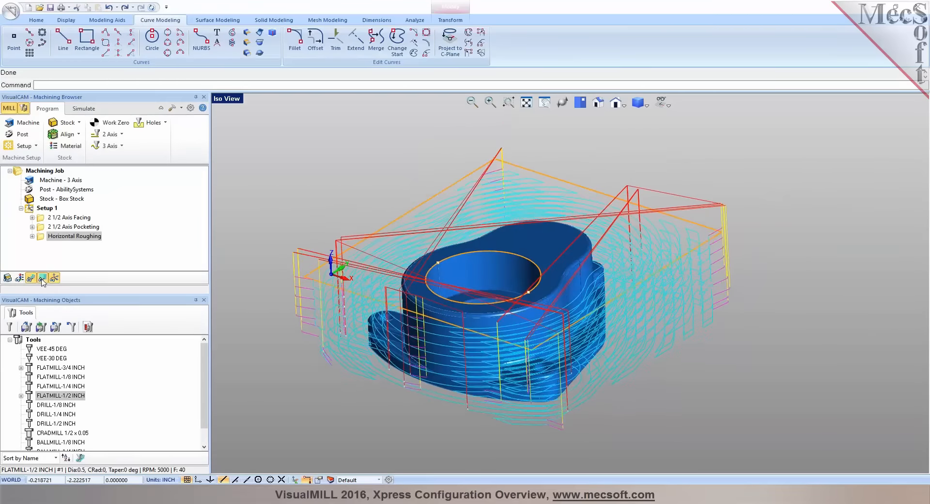
{"action": "left_click", "coordinate": [145, 226]}
{"action": "left_click", "coordinate": [143, 234]}
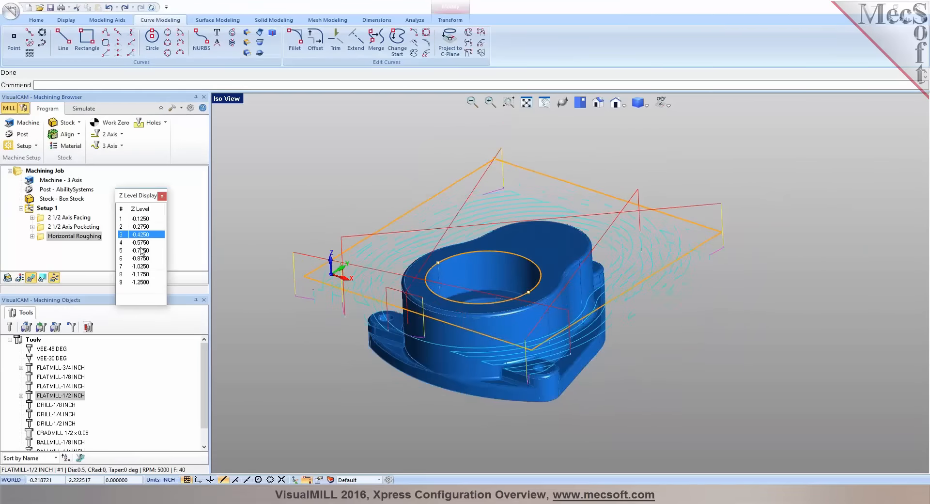
{"action": "left_click", "coordinate": [140, 250]}
{"action": "left_click", "coordinate": [140, 258]}
{"action": "left_click", "coordinate": [140, 266]}
{"action": "left_click", "coordinate": [141, 274]}
{"action": "left_click", "coordinate": [143, 282]}
{"action": "left_click", "coordinate": [162, 195]}
Reopen the Horizontal Roughing operation to review its cut parameters and close it without making changes
{"action": "right_click_drag", "start_coordinate": [563, 312], "coordinate": [541, 326]}
{"action": "scroll", "coordinate": [477, 312], "scroll_direction": "up", "scroll_amount": 2}
{"action": "double_click", "coordinate": [73, 236]}
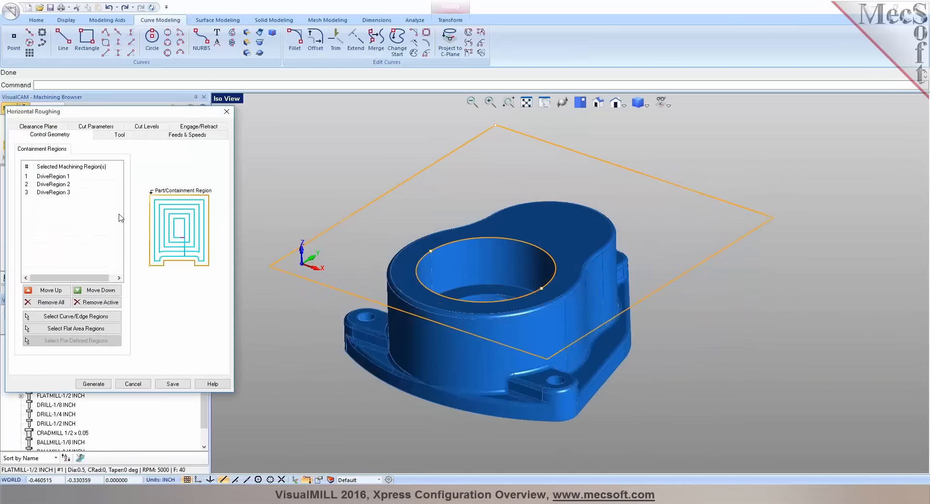
{"action": "left_click", "coordinate": [97, 126]}
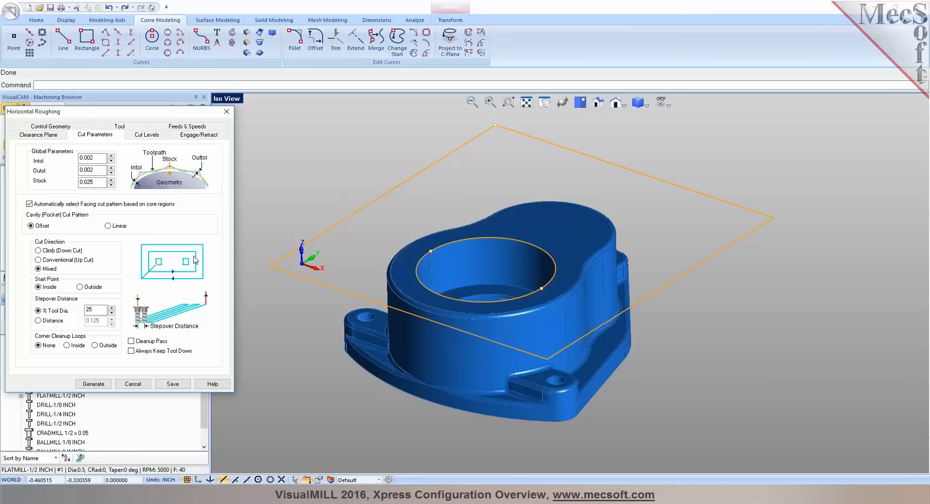
{"action": "left_click", "coordinate": [137, 384]}
Examine the roughing toolpath around the part and the available 3 axis milling operations
{"action": "mouse_move", "coordinate": [522, 334]}
{"action": "middle_mouse_down"}
{"action": "mouse_move", "coordinate": [524, 348]}
{"action": "mouse_move", "coordinate": [520, 311]}
{"action": "mouse_move", "coordinate": [520, 335]}
{"action": "middle_mouse_up"}
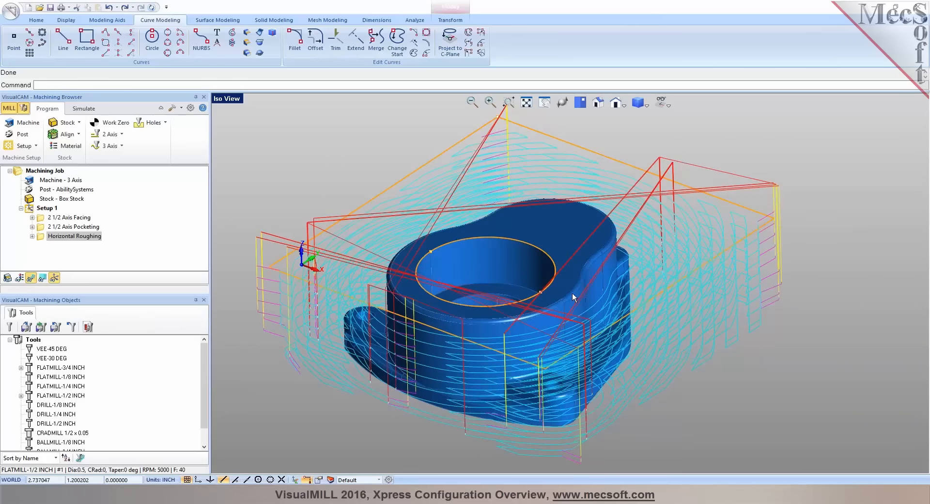
{"action": "scroll", "coordinate": [572, 292], "scroll_direction": "down", "scroll_amount": 2}
{"action": "mouse_move", "coordinate": [575, 290]}
{"action": "middle_mouse_down"}
{"action": "mouse_move", "coordinate": [575, 264]}
{"action": "mouse_move", "coordinate": [579, 301]}
{"action": "mouse_move", "coordinate": [581, 276]}
{"action": "mouse_move", "coordinate": [581, 289]}
{"action": "middle_mouse_up"}
{"action": "left_click", "coordinate": [110, 145]}
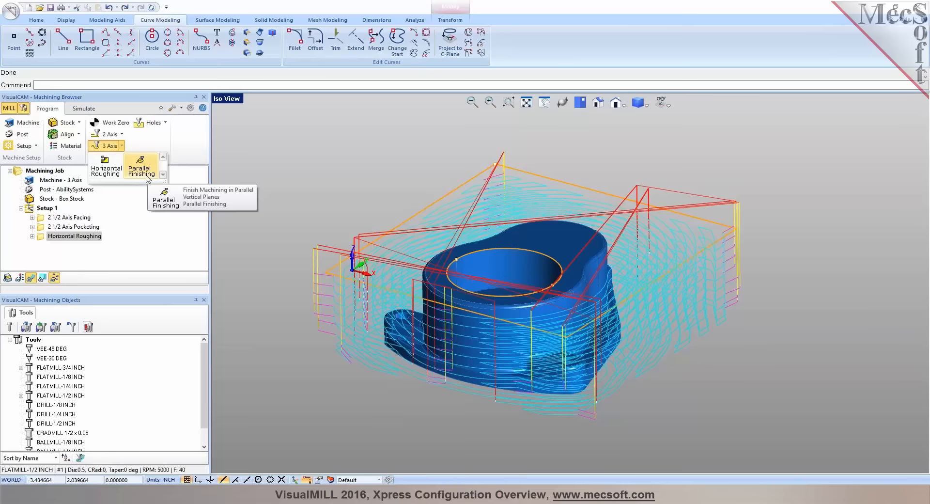
{"action": "left_click", "coordinate": [183, 153]}
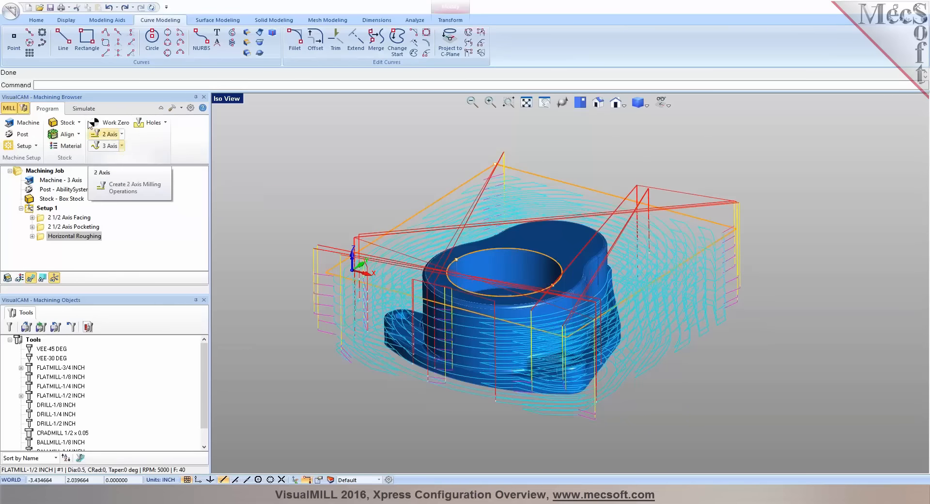
Simulate the Horizontal Roughing operation and inspect the material it cuts from the stock
{"action": "left_click", "coordinate": [88, 111]}
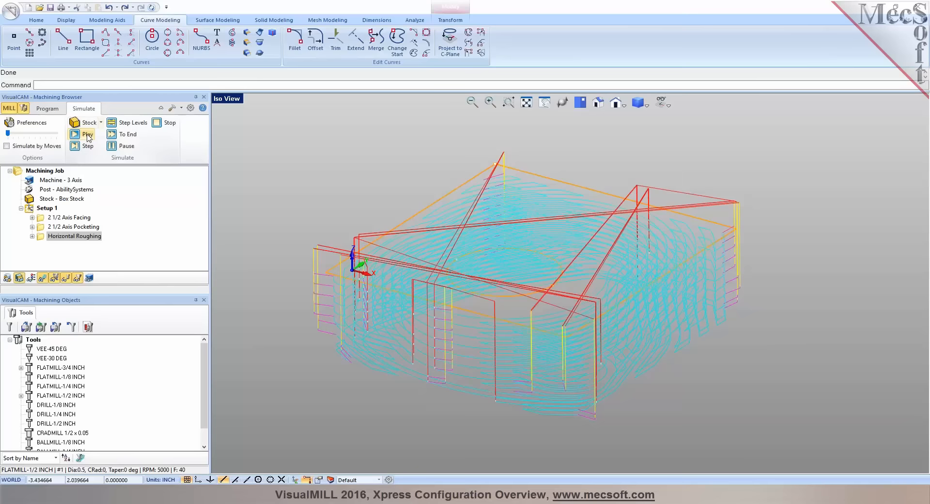
{"action": "left_click", "coordinate": [88, 134]}
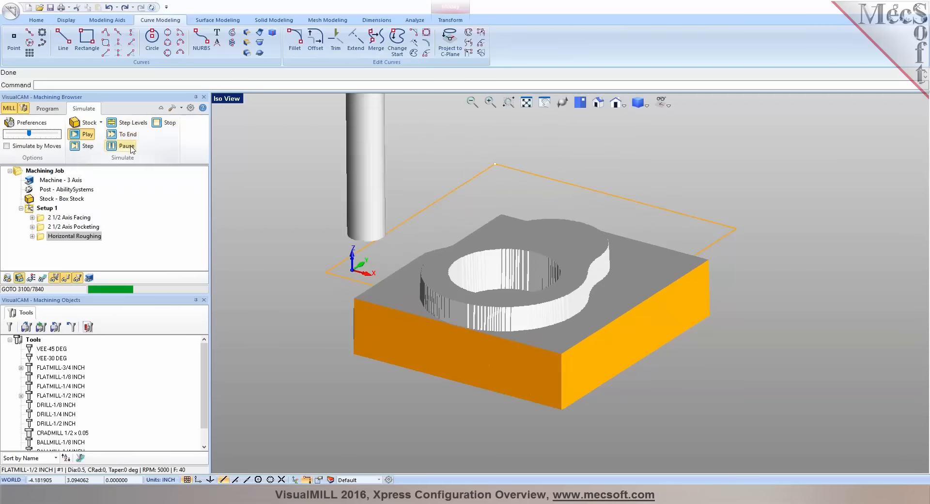
{"action": "mouse_move", "coordinate": [493, 274]}
{"action": "middle_mouse_down"}
{"action": "mouse_move", "coordinate": [498, 282]}
{"action": "mouse_move", "coordinate": [493, 276]}
{"action": "middle_mouse_up"}
Return to programming mode, start a 2 1/2 Axis Profiling operation and select the bore's upper circular edge as its part regions
{"action": "left_click", "coordinate": [47, 109]}
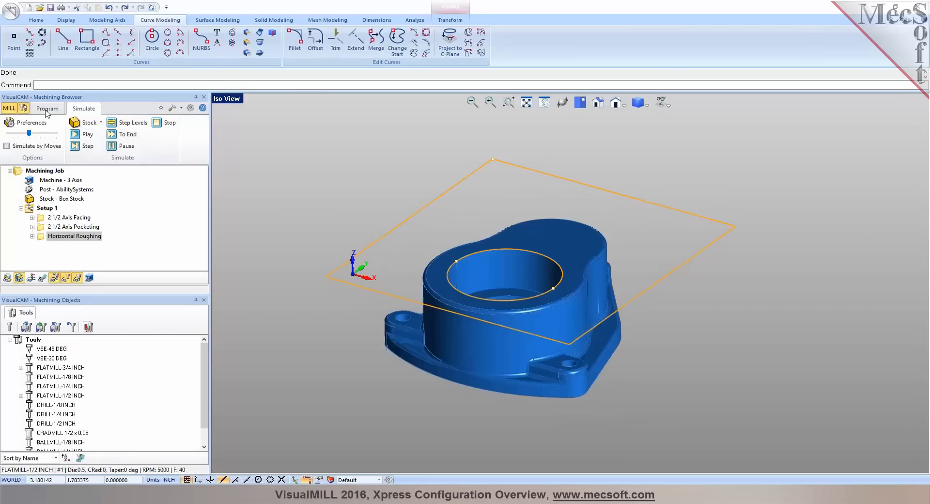
{"action": "middle_click_drag", "start_coordinate": [481, 240], "coordinate": [494, 256]}
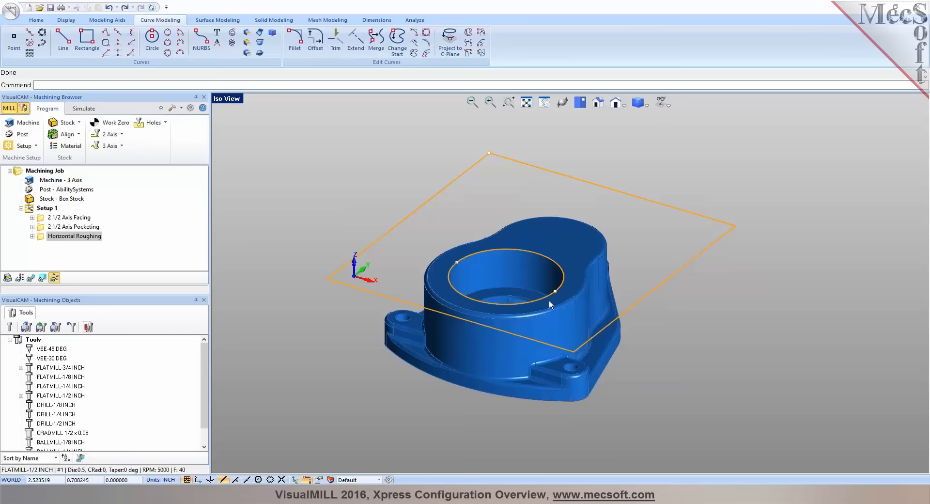
{"action": "scroll", "coordinate": [543, 293], "scroll_direction": "up", "scroll_amount": 1}
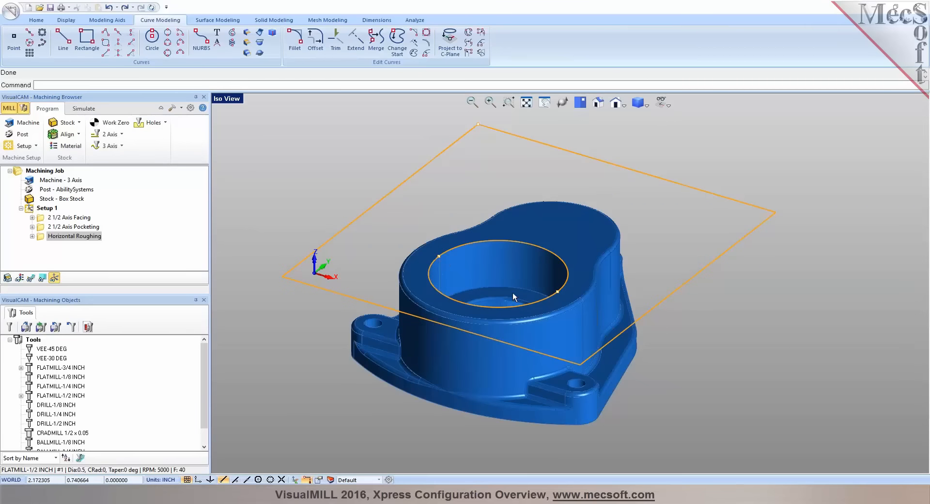
{"action": "left_click", "coordinate": [120, 136]}
{"action": "left_click", "coordinate": [146, 199]}
{"action": "left_click", "coordinate": [65, 318]}
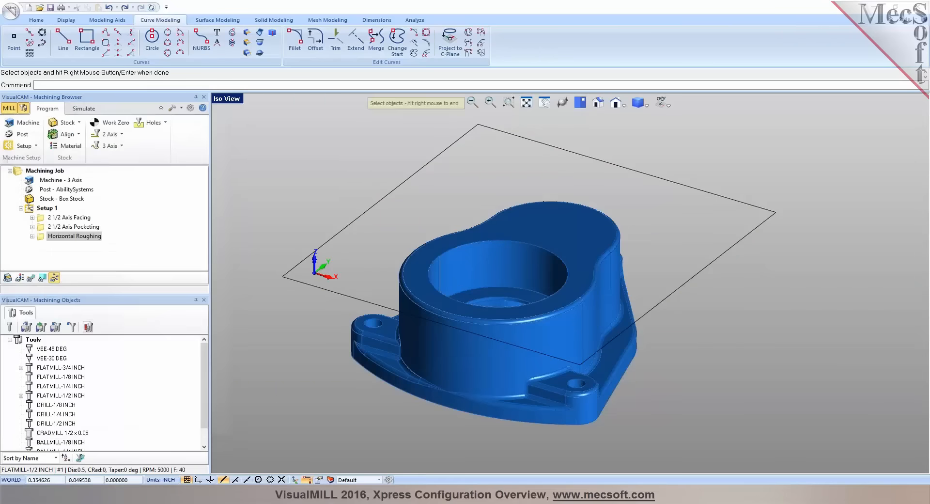
{"action": "left_click", "coordinate": [454, 249]}
{"action": "left_click", "coordinate": [466, 279]}
{"action": "left_click", "coordinate": [431, 265]}
{"action": "left_click", "coordinate": [449, 294]}
{"action": "right_click", "coordinate": [449, 295]}
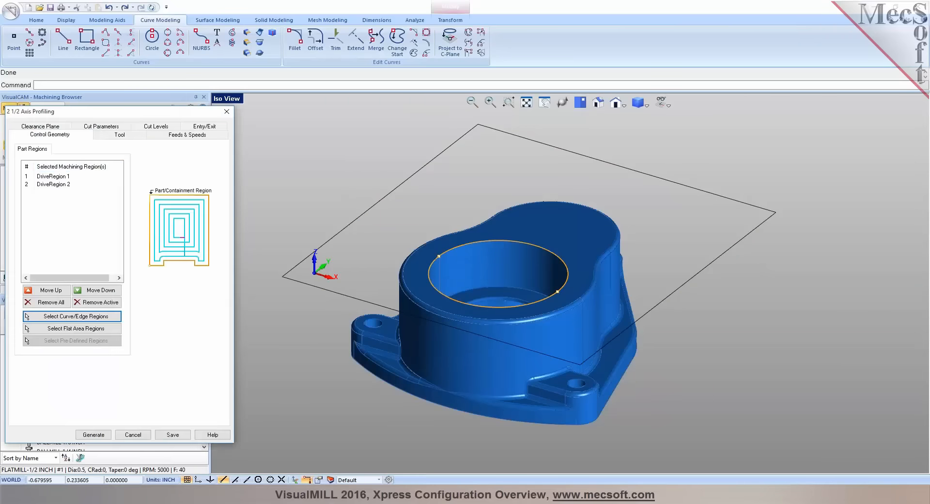
Choose FLATMILL-1/2 INCH for profiling, with climb cutting on the inside of closed curves
{"action": "left_click", "coordinate": [102, 137]}
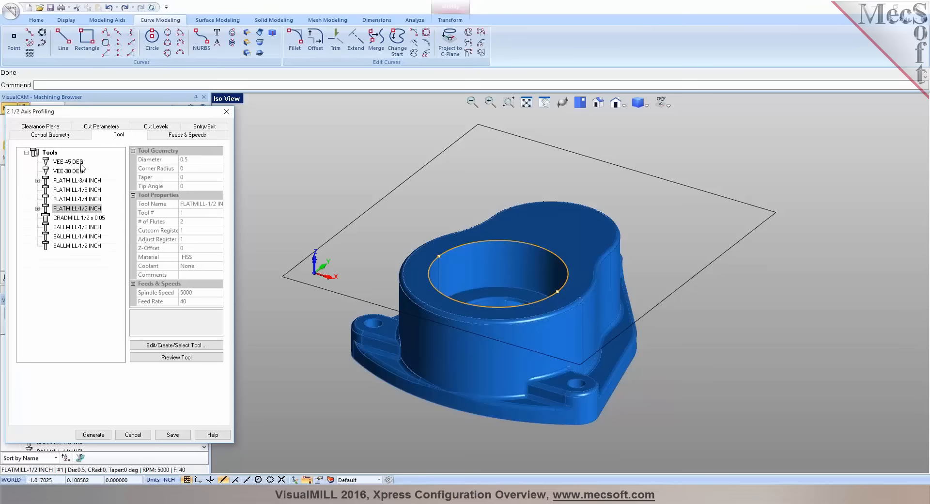
{"action": "left_click", "coordinate": [48, 212]}
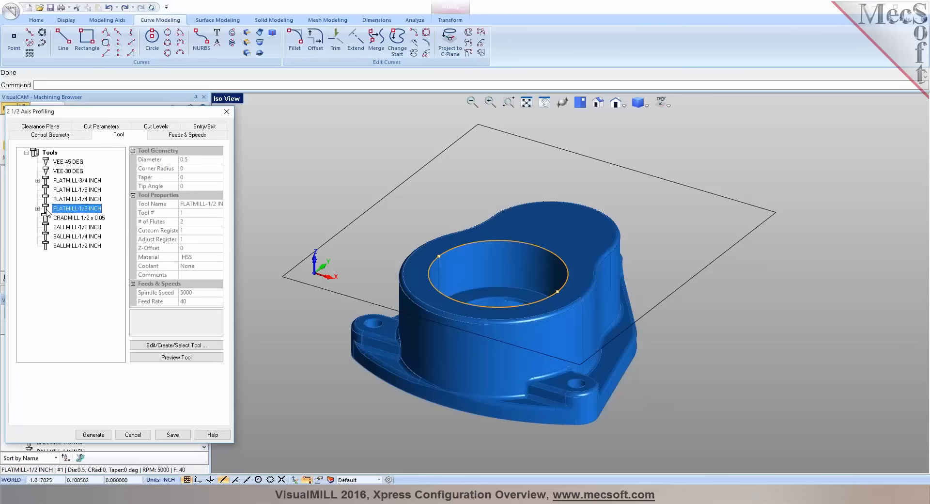
{"action": "left_click", "coordinate": [95, 128]}
{"action": "left_click", "coordinate": [47, 217]}
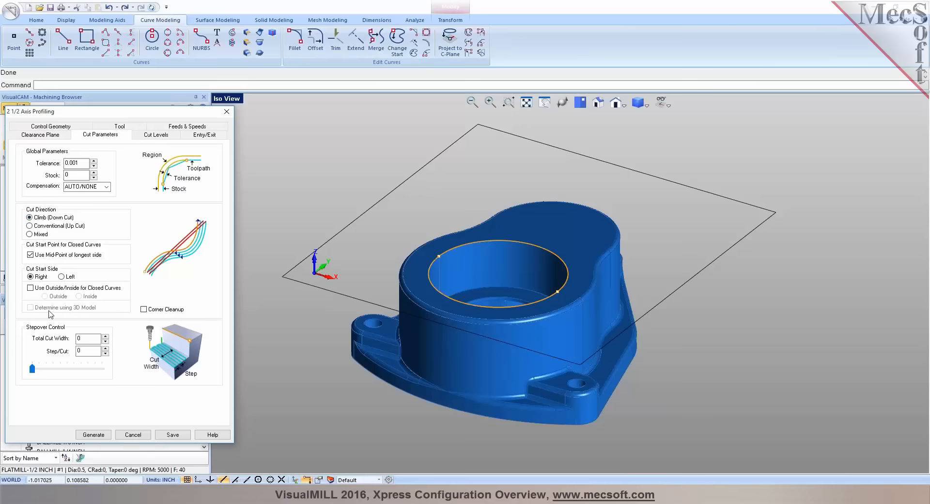
{"action": "scroll", "coordinate": [486, 278], "scroll_direction": "up", "scroll_amount": 4}
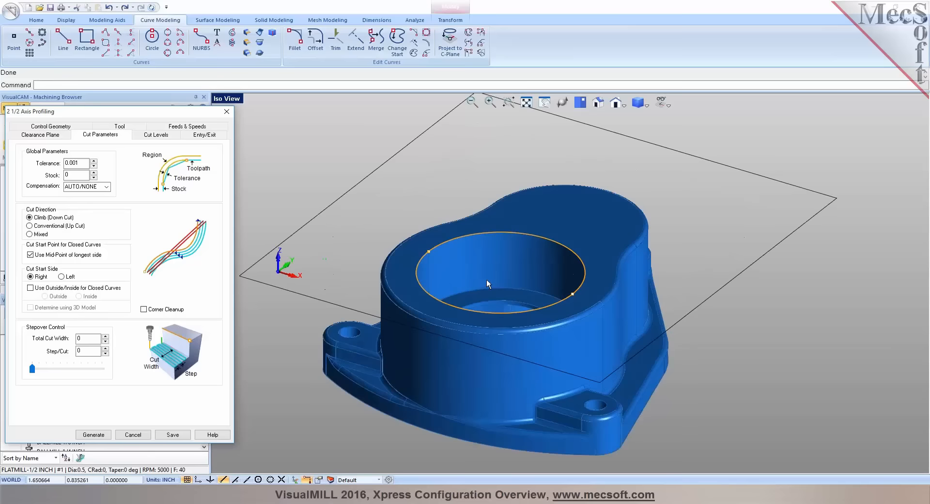
{"action": "middle_click_drag", "start_coordinate": [508, 283], "coordinate": [489, 298]}
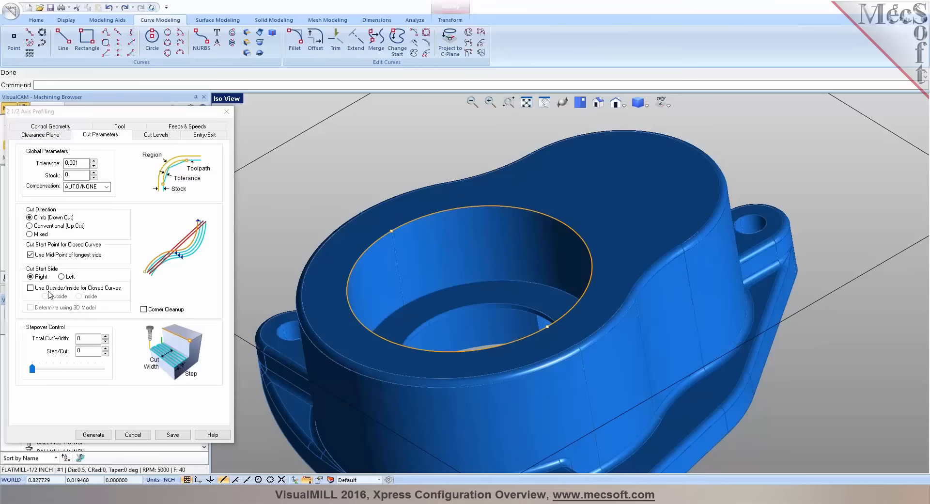
{"action": "left_click", "coordinate": [49, 290]}
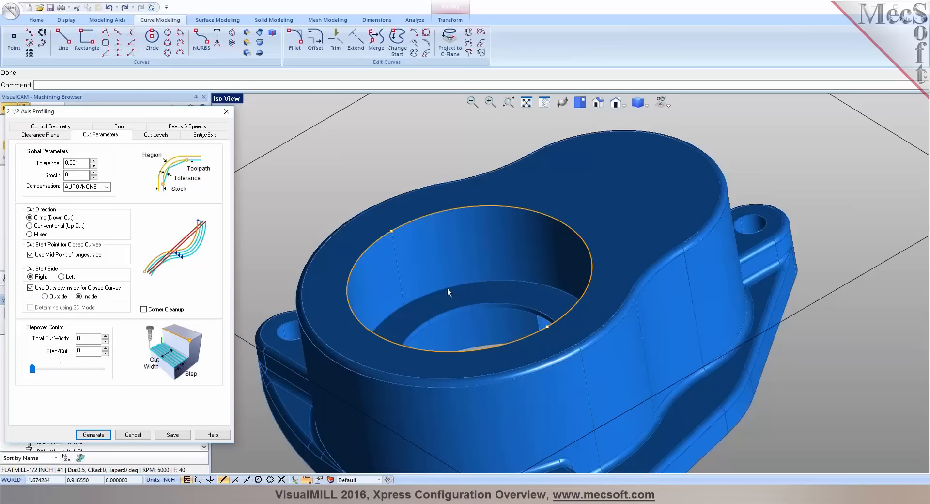
Set the profiling's total cut depth by picking points from the bore's upper edge down to the ledge inside it
{"action": "left_click", "coordinate": [143, 134]}
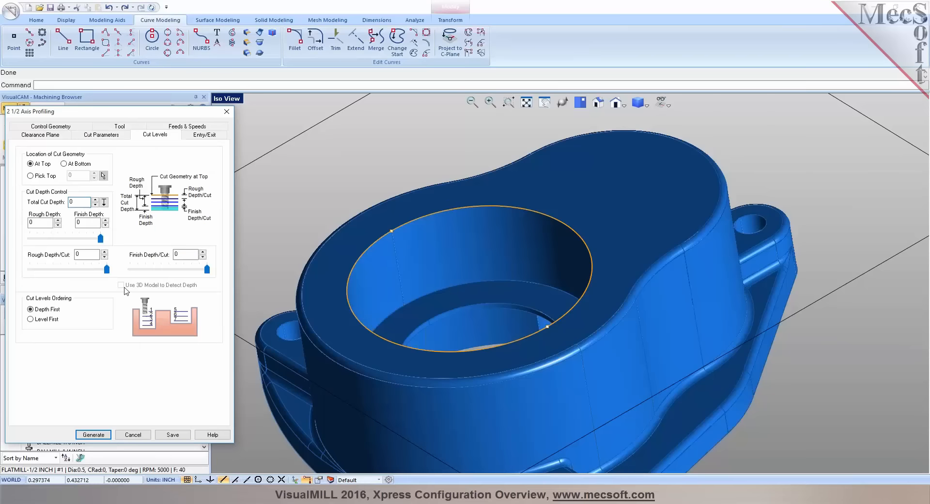
{"action": "left_click", "coordinate": [104, 202]}
{"action": "left_click", "coordinate": [394, 230]}
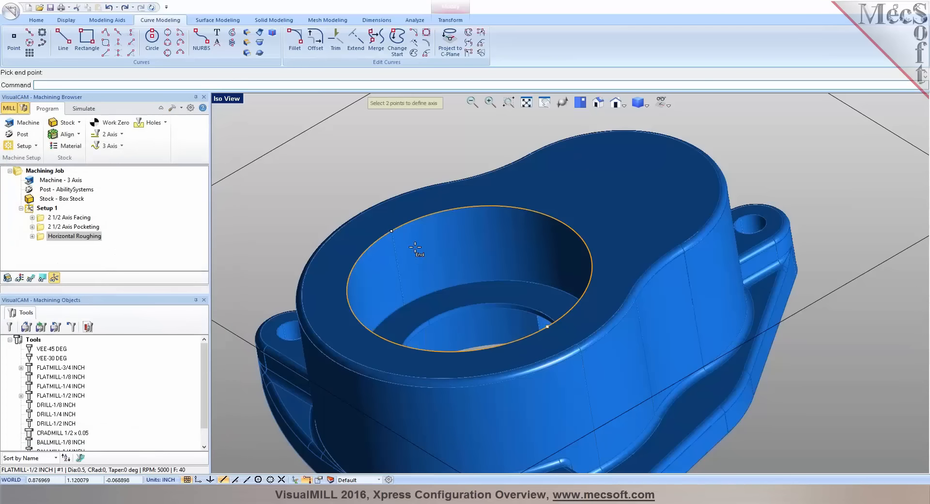
{"action": "scroll", "coordinate": [451, 317], "scroll_direction": "up", "scroll_amount": 5}
{"action": "left_click", "coordinate": [417, 323]}
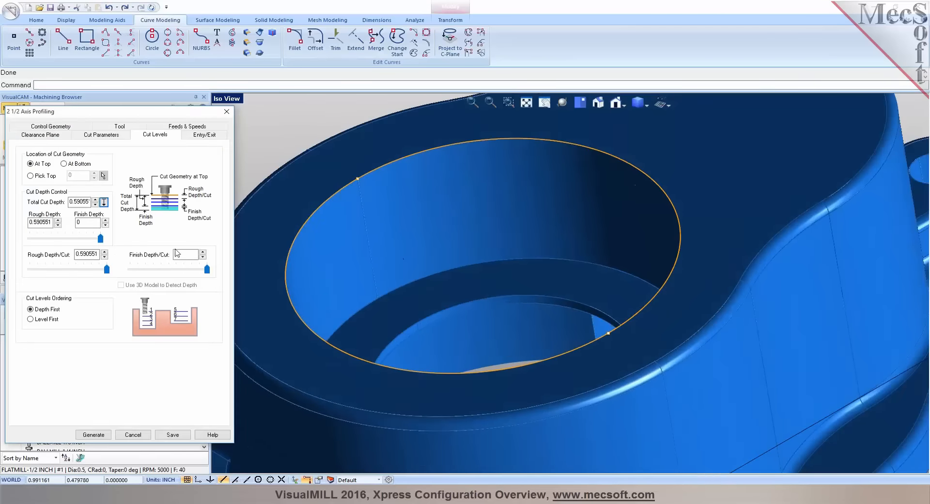
Set the profiling's rough depth per cut to 0.1 and generate the toolpath
{"action": "left_click_drag", "start_coordinate": [78, 256], "coordinate": [105, 255]}
{"action": "type", "text": "1"}
{"action": "scroll", "coordinate": [533, 242], "scroll_direction": "down", "scroll_amount": 5}
{"action": "middle_click_drag", "start_coordinate": [471, 248], "coordinate": [496, 247]}
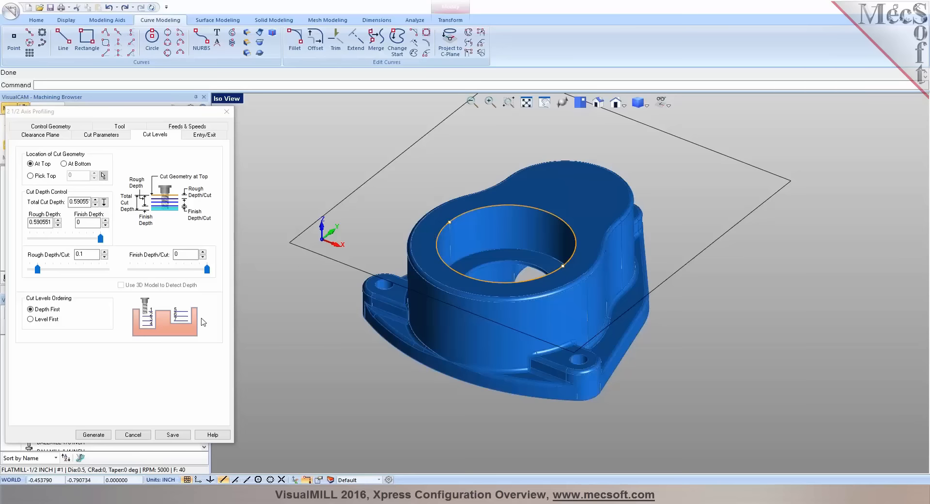
{"action": "left_click", "coordinate": [93, 435]}
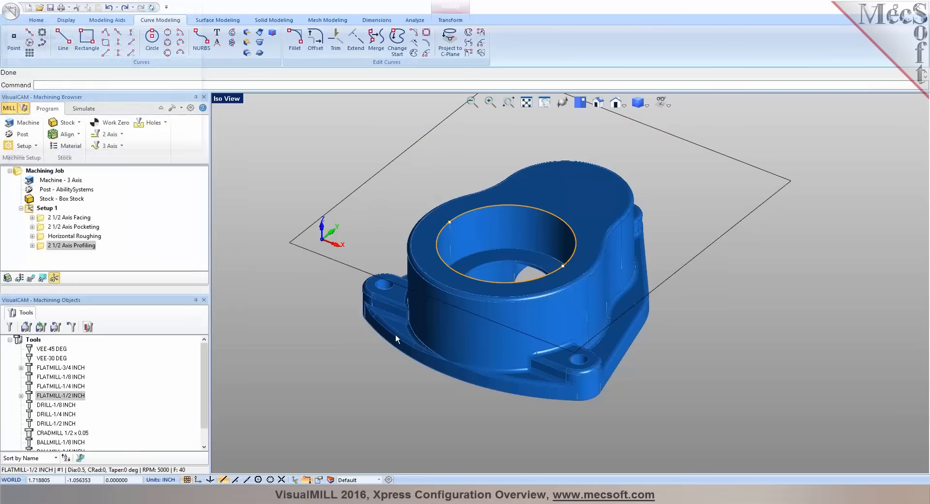
Reopen the 2 1/2 Axis Profiling operation, raise its rough depth per cut to the full 0.590551 and regenerate the toolpath
{"action": "scroll", "coordinate": [491, 259], "scroll_direction": "up", "scroll_amount": 2}
{"action": "right_click_drag", "start_coordinate": [491, 259], "coordinate": [451, 227]}
{"action": "double_click", "coordinate": [38, 250]}
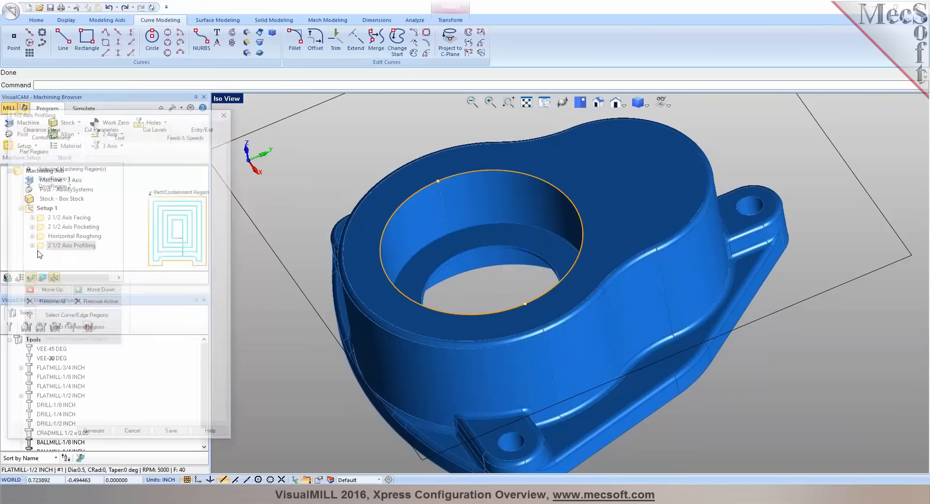
{"action": "left_click", "coordinate": [104, 134]}
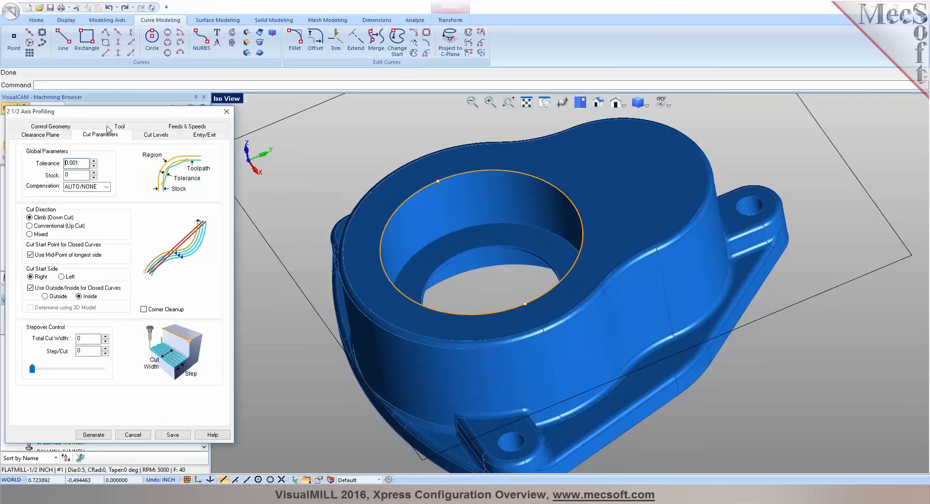
{"action": "left_click", "coordinate": [148, 137]}
{"action": "left_click_drag", "start_coordinate": [47, 273], "coordinate": [108, 273]}
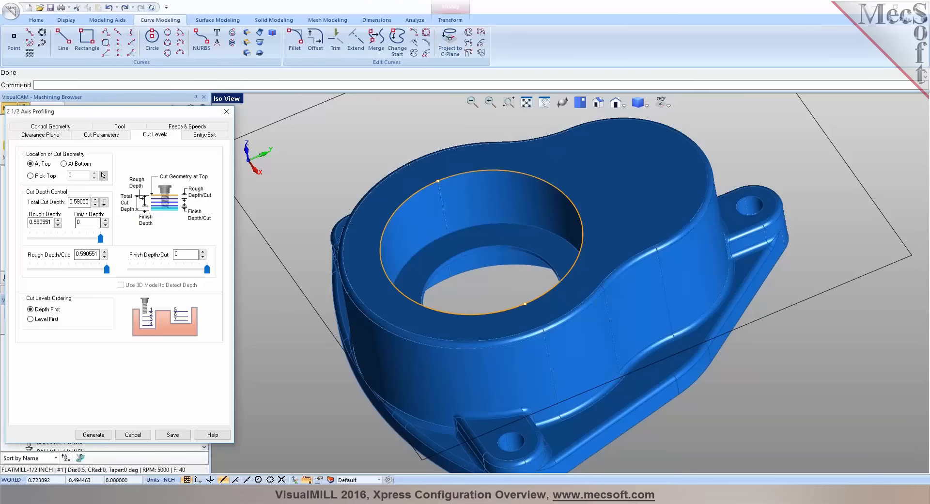
{"action": "left_click", "coordinate": [96, 436]}
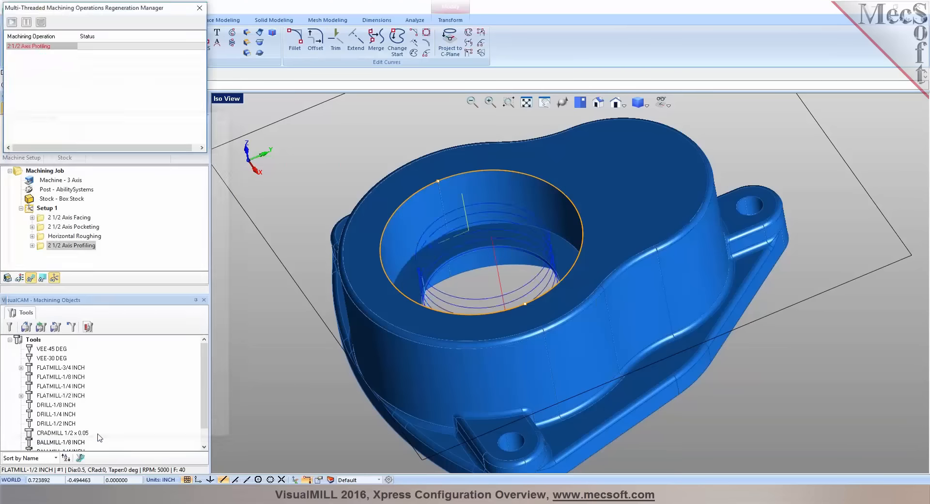
Simulate the 2 1/2 Axis Profiling operation and inspect the cut stock around the bore
{"action": "right_click_drag", "start_coordinate": [544, 257], "coordinate": [536, 276]}
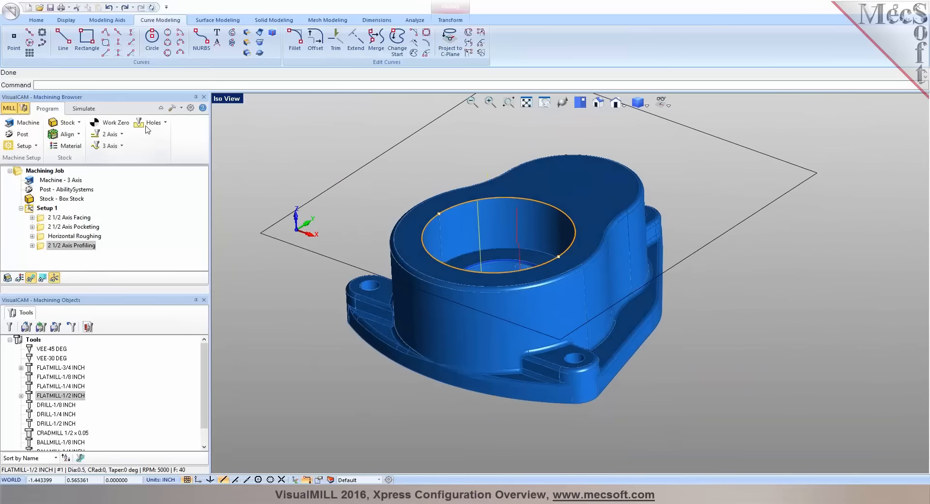
{"action": "left_click", "coordinate": [84, 108]}
{"action": "left_click", "coordinate": [81, 134]}
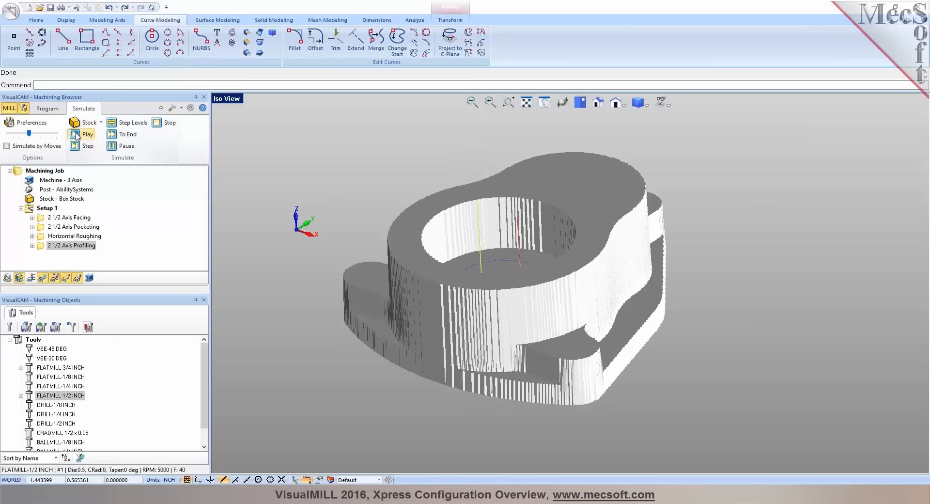
{"action": "right_click_drag", "start_coordinate": [570, 235], "coordinate": [535, 242]}
Start a drilling operation, clear its hole list and select the holes on the flat tops of the three mounting lugs
{"action": "left_click", "coordinate": [48, 109]}
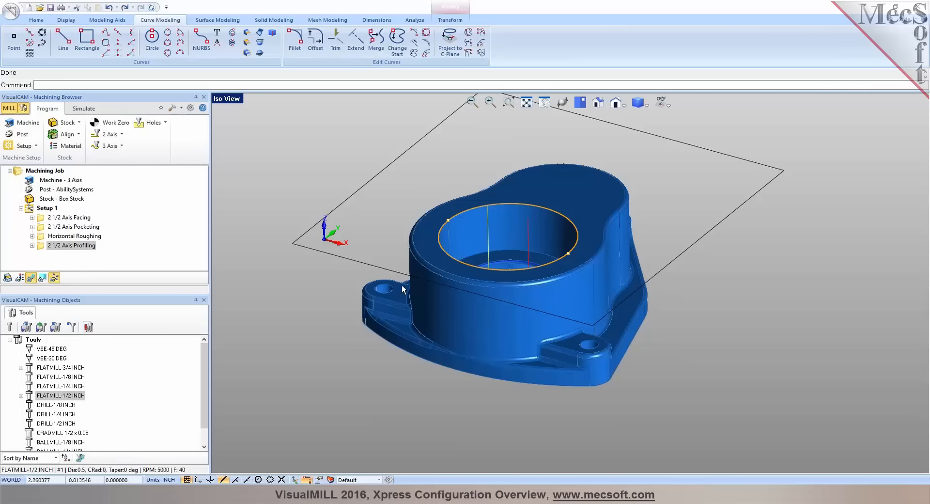
{"action": "left_click", "coordinate": [166, 124]}
{"action": "left_click", "coordinate": [153, 146]}
{"action": "left_click", "coordinate": [36, 350]}
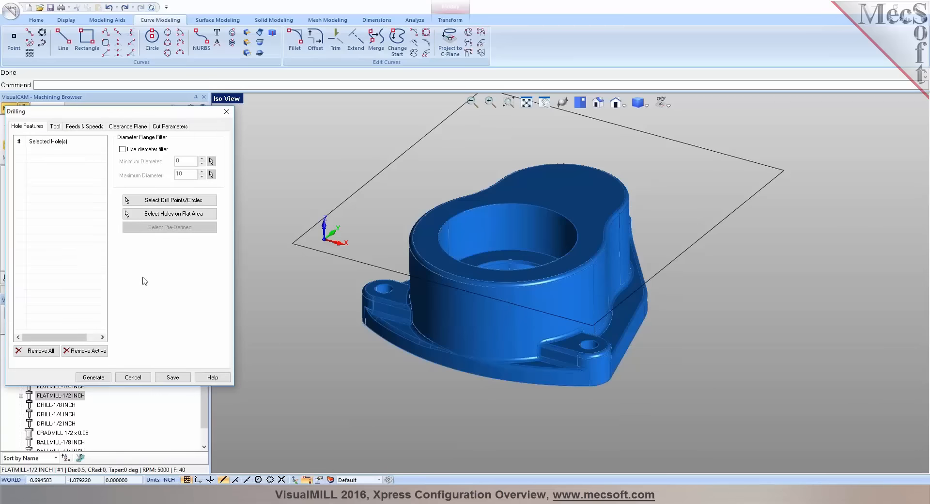
{"action": "left_click", "coordinate": [173, 214]}
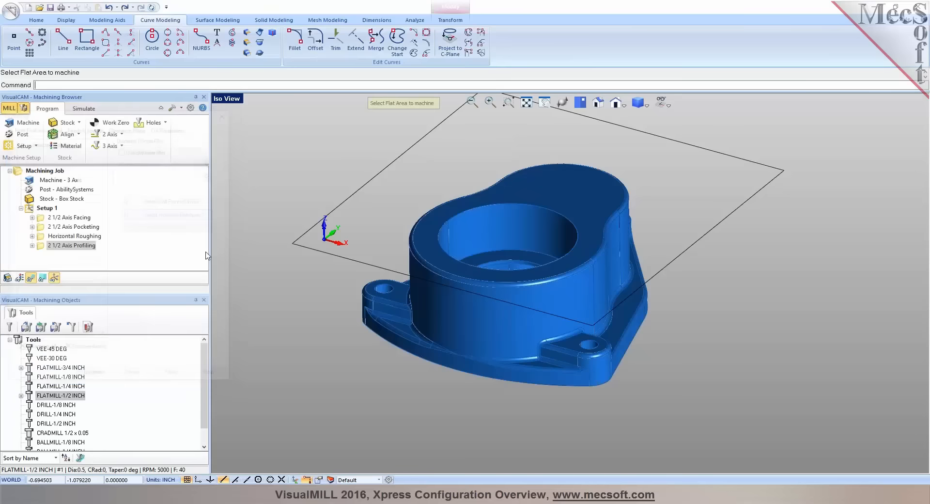
{"action": "left_click", "coordinate": [397, 294]}
{"action": "left_click", "coordinate": [568, 344]}
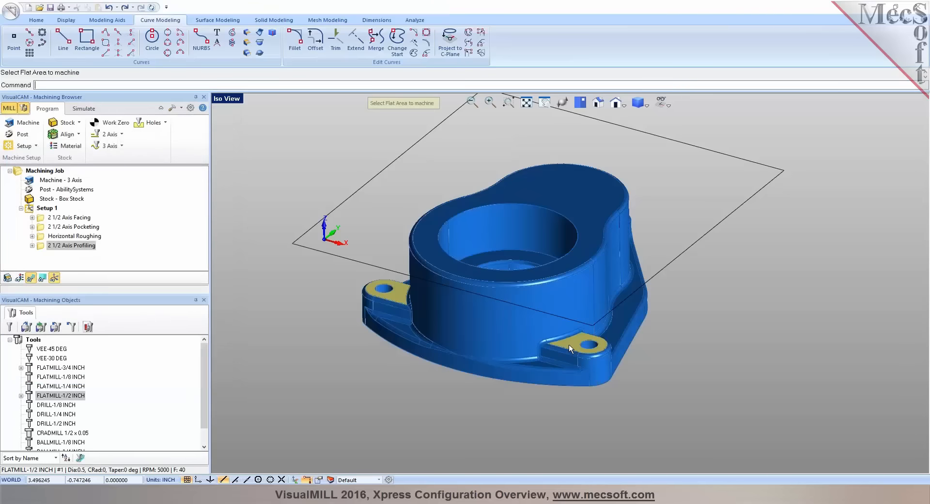
{"action": "scroll", "coordinate": [680, 193], "scroll_direction": "up", "scroll_amount": 4}
{"action": "middle_click_drag", "start_coordinate": [675, 196], "coordinate": [610, 239]}
{"action": "left_click", "coordinate": [658, 187]}
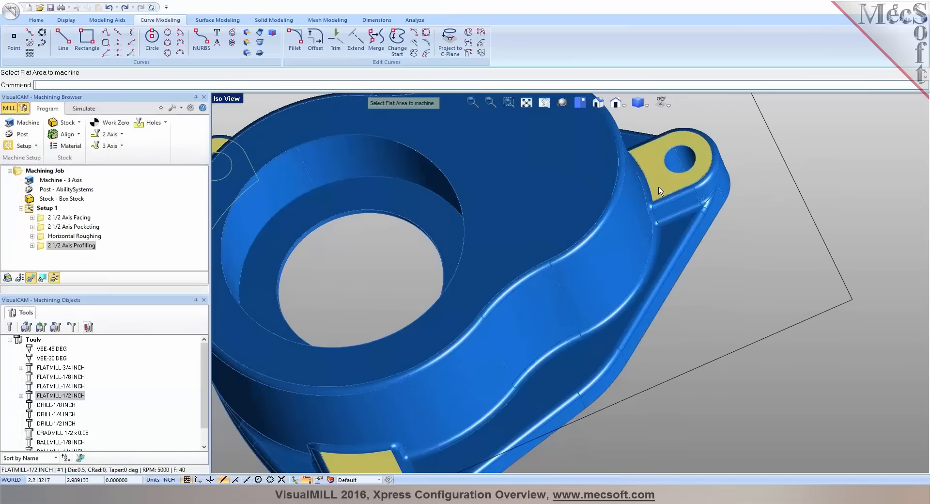
{"action": "right_click", "coordinate": [656, 193]}
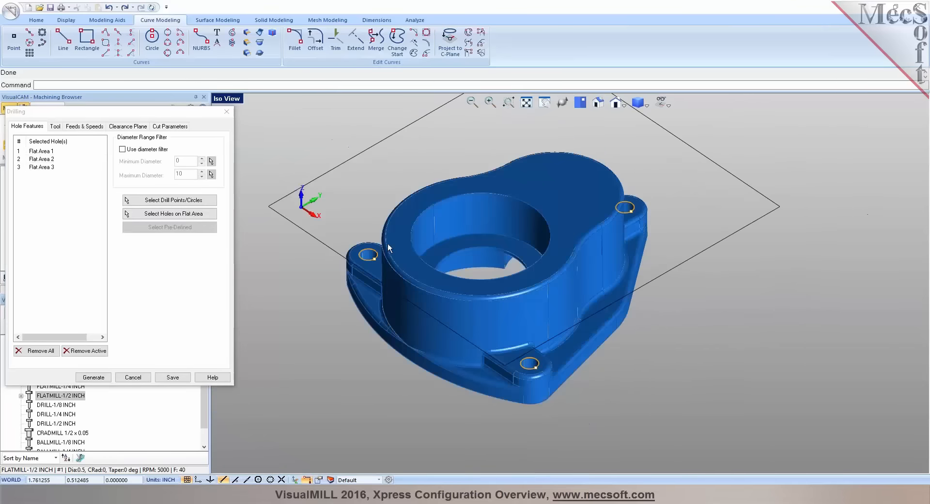
Choose DRILL-1/8 INCH for the drilling and review its feeds, speeds and clearance plane settings
{"action": "left_click", "coordinate": [54, 127]}
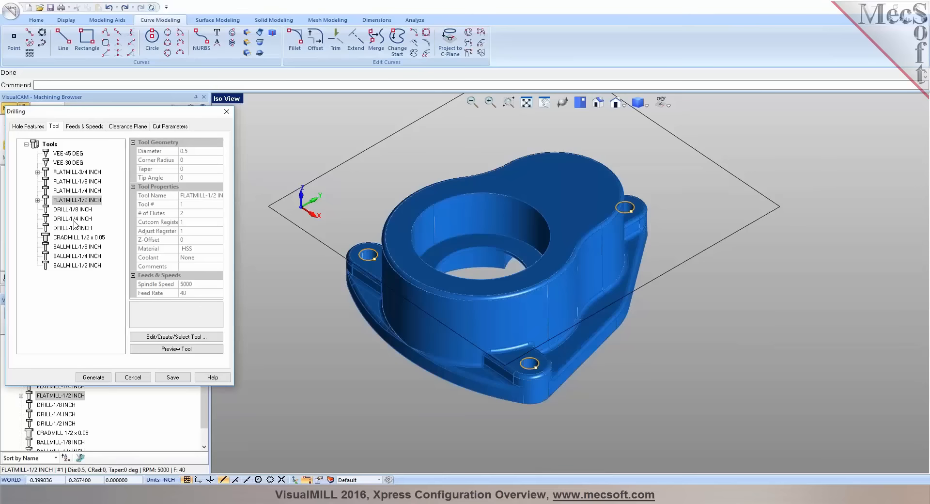
{"action": "left_click", "coordinate": [73, 210]}
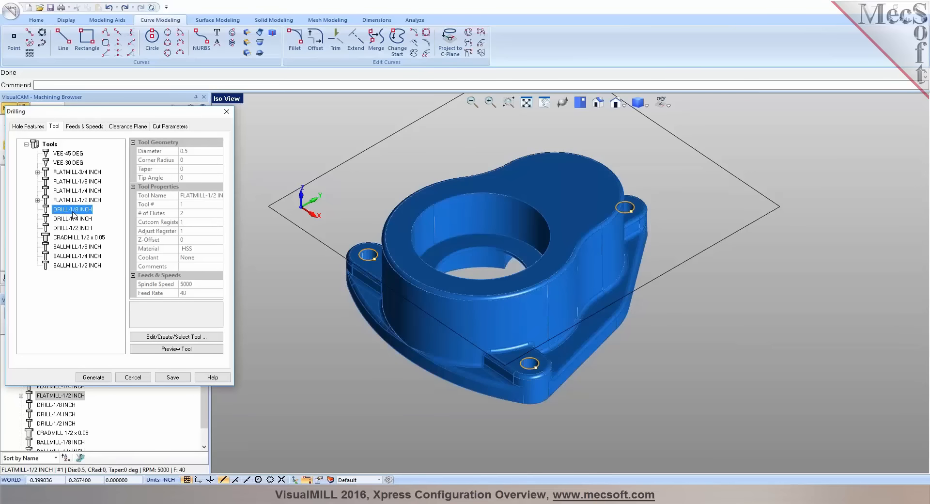
{"action": "left_click", "coordinate": [90, 126]}
{"action": "left_click", "coordinate": [122, 127]}
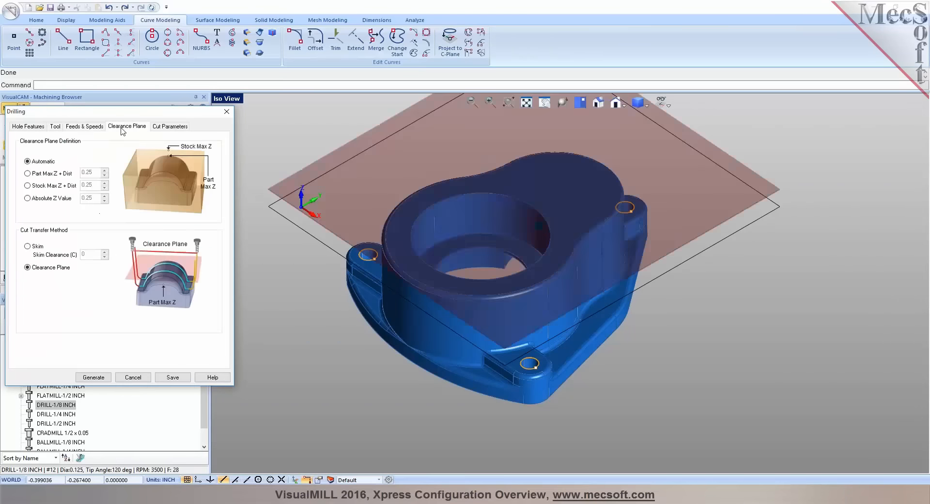
Check the available drill types, keep Standard Drill, and set the drill depth by picking points from a lug hole's edge to the flange's underside
{"action": "left_click", "coordinate": [169, 126]}
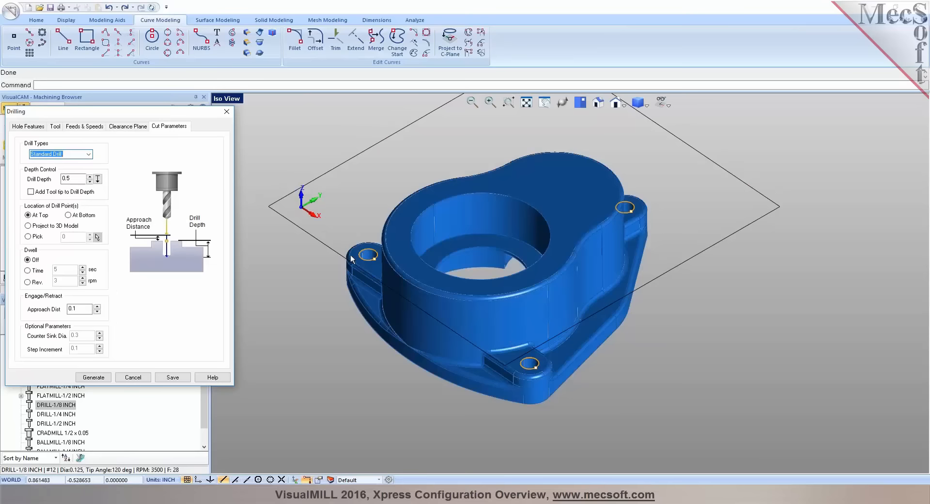
{"action": "scroll", "coordinate": [358, 260], "scroll_direction": "up", "scroll_amount": 3}
{"action": "middle_click_drag", "start_coordinate": [359, 260], "coordinate": [407, 268]}
{"action": "scroll", "coordinate": [343, 290], "scroll_direction": "up", "scroll_amount": 3}
{"action": "left_click", "coordinate": [89, 154]}
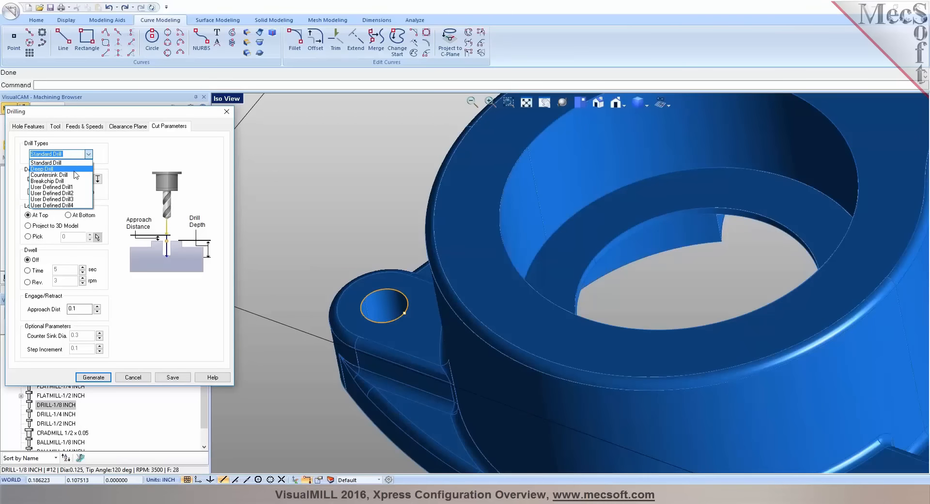
{"action": "left_click", "coordinate": [75, 169]}
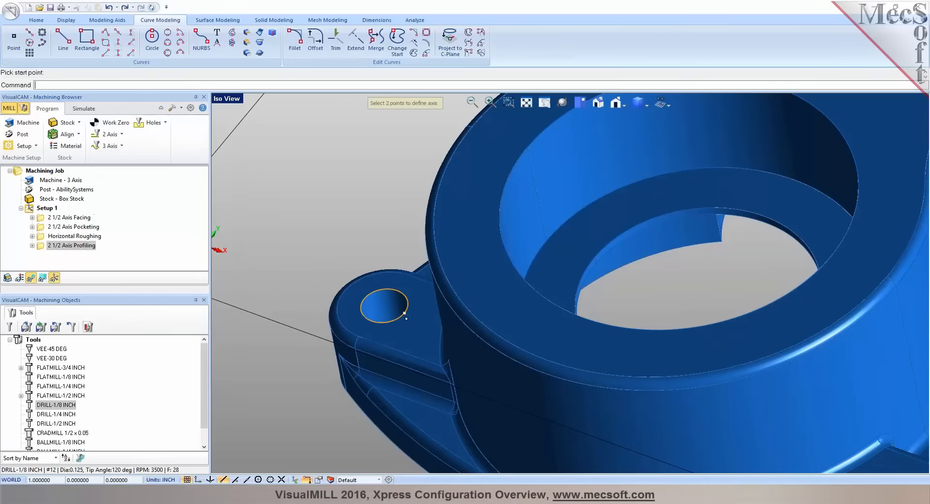
{"action": "left_click", "coordinate": [406, 317]}
{"action": "middle_click_drag", "start_coordinate": [406, 318], "coordinate": [459, 297]}
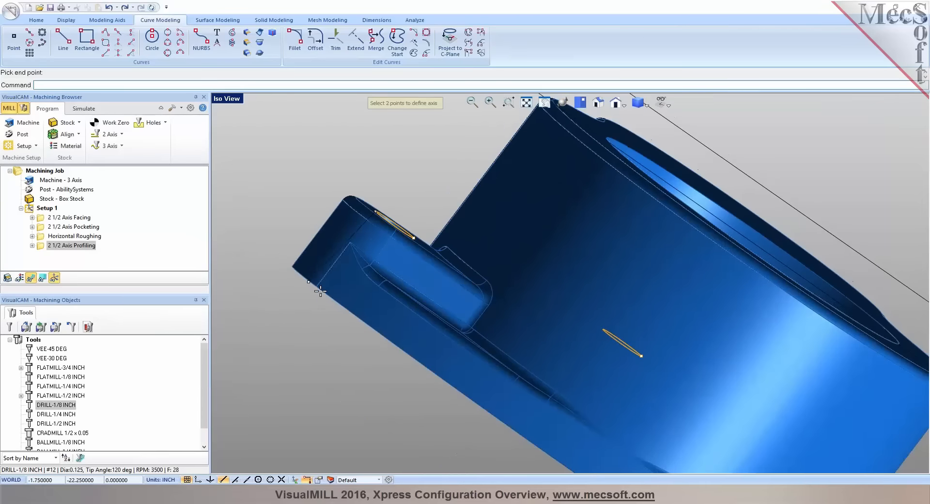
{"action": "left_click", "coordinate": [317, 286]}
Add the tool tip to the drill depth and generate the drilling toolpath for the three lug holes
{"action": "middle_click_drag", "start_coordinate": [369, 311], "coordinate": [343, 326]}
{"action": "left_click", "coordinate": [44, 194]}
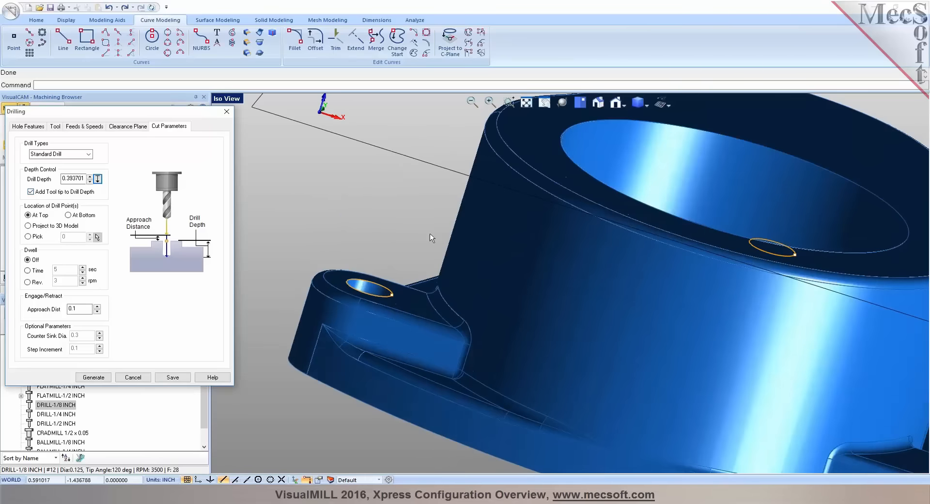
{"action": "scroll", "coordinate": [360, 232], "scroll_direction": "down", "scroll_amount": 5}
{"action": "middle_click_drag", "start_coordinate": [449, 276], "coordinate": [508, 283]}
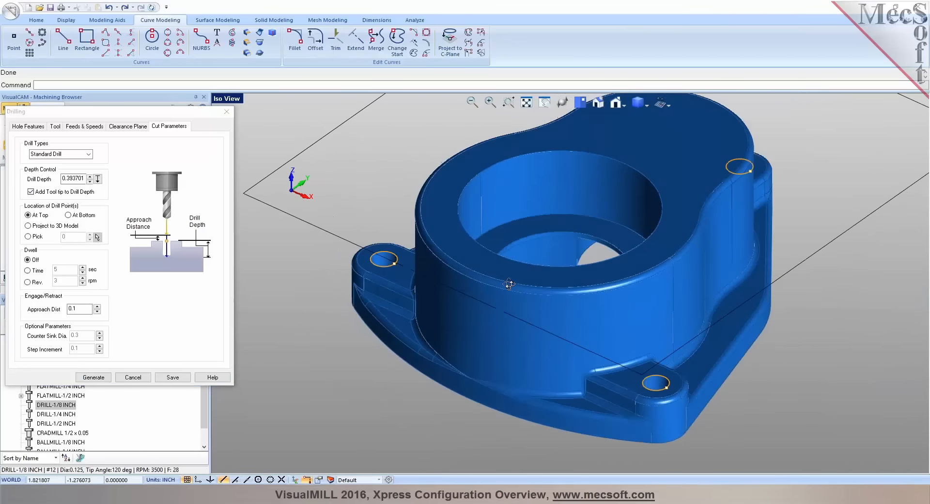
{"action": "left_click", "coordinate": [98, 379]}
{"action": "scroll", "coordinate": [603, 240], "scroll_direction": "down", "scroll_amount": 3}
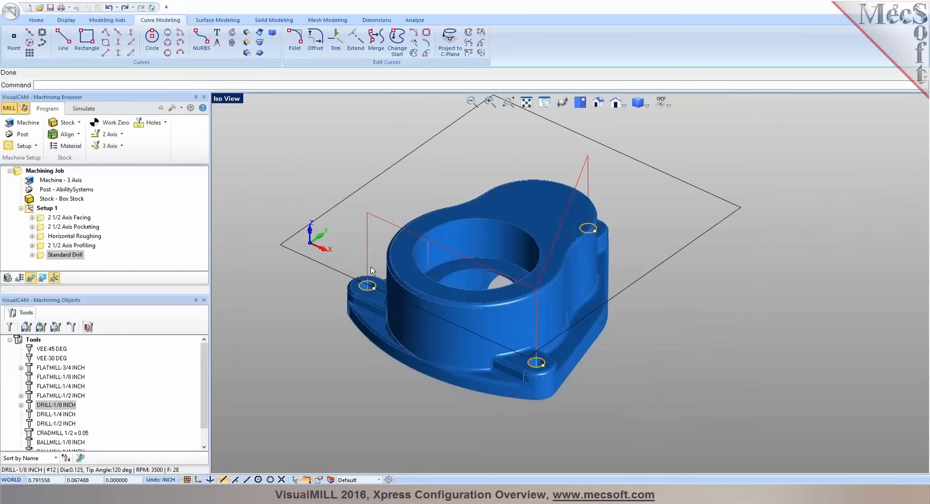
Reopen the Standard Drill operation to review its selected hole features, and close it without changes
{"action": "left_click", "coordinate": [43, 257]}
{"action": "double_click", "coordinate": [42, 256]}
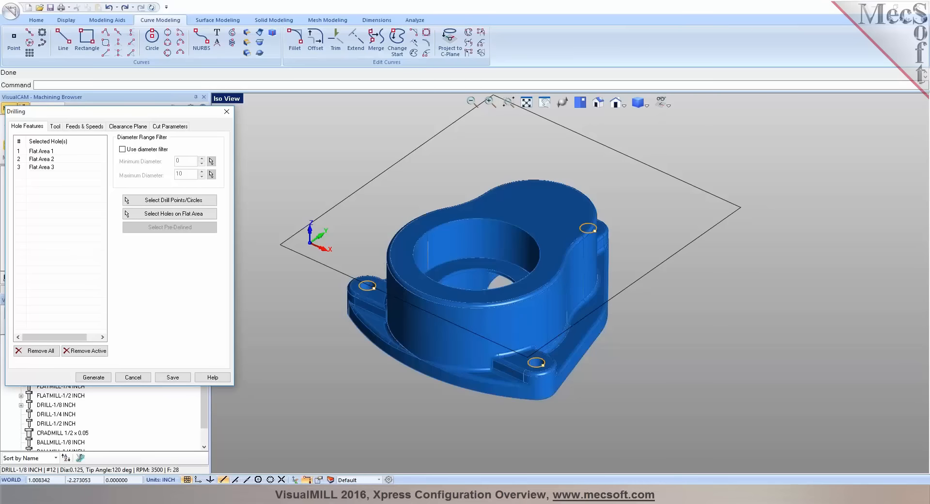
{"action": "left_click", "coordinate": [135, 378]}
Simulate the Standard Drill operation on the three lug holes and dismiss the save warning
{"action": "left_click", "coordinate": [81, 109]}
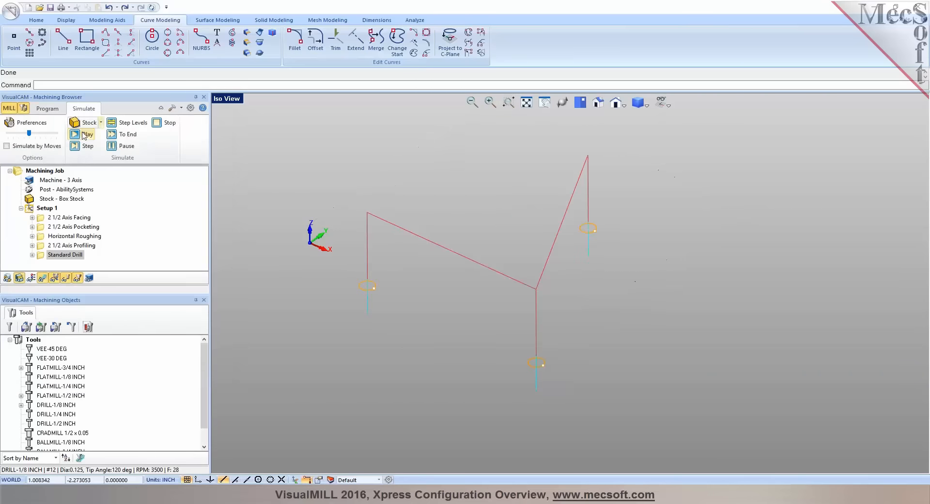
{"action": "left_click", "coordinate": [85, 135]}
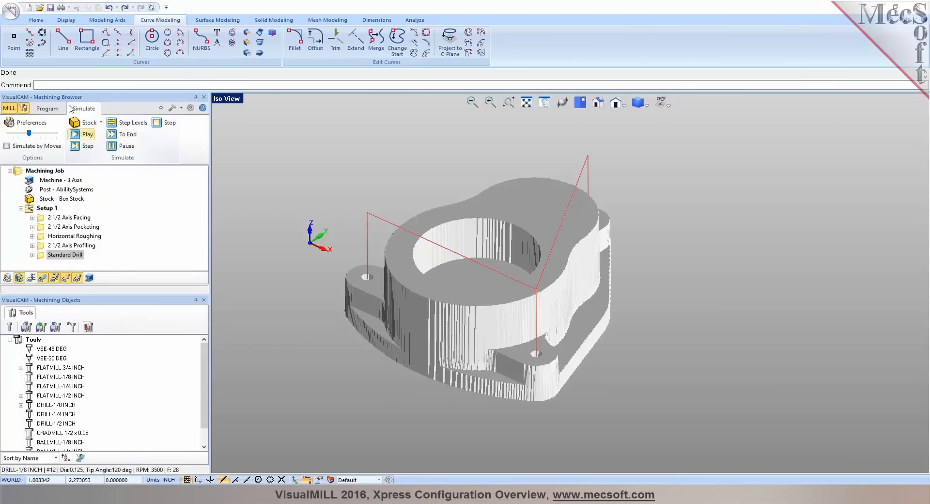
{"action": "key", "text": "ctrl+s"}
{"action": "left_click", "coordinate": [728, 398]}
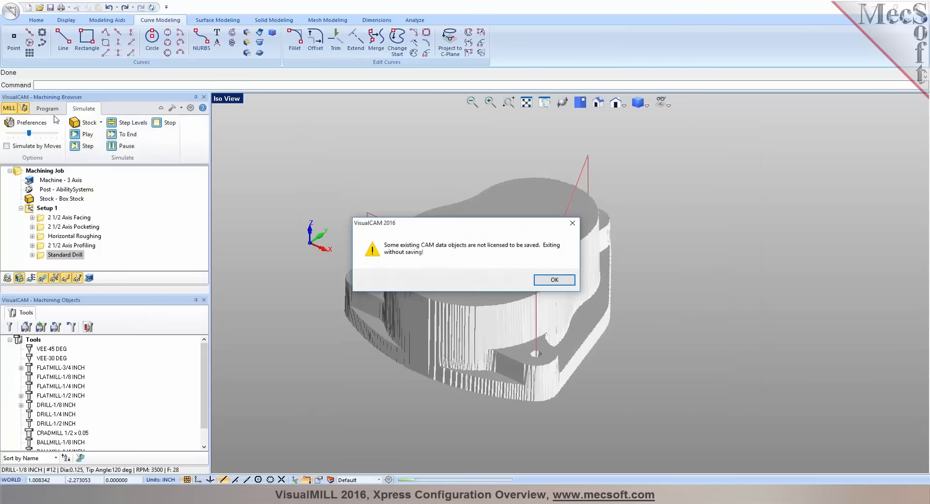
{"action": "left_click", "coordinate": [557, 280]}
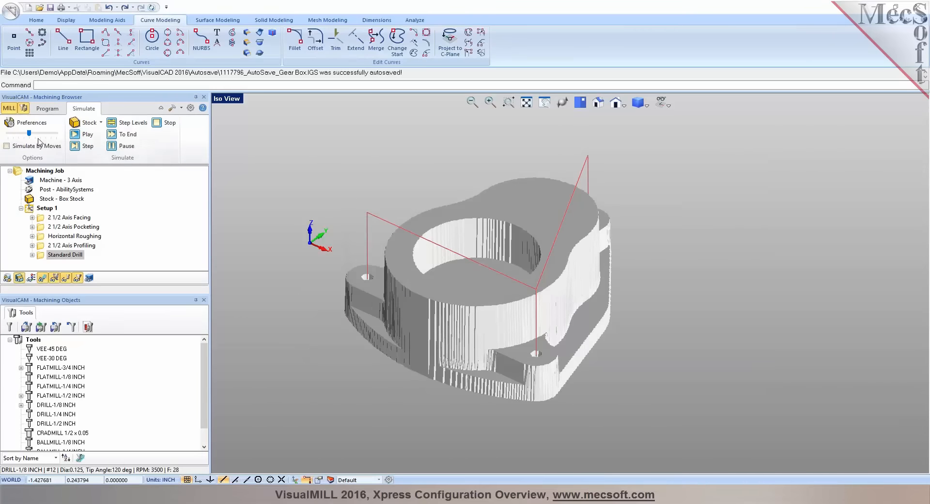
Start a 3 axis Parallel Finishing operation without containment regions and choose BALLMILL-1/4 INCH as its tool
{"action": "left_click", "coordinate": [52, 111]}
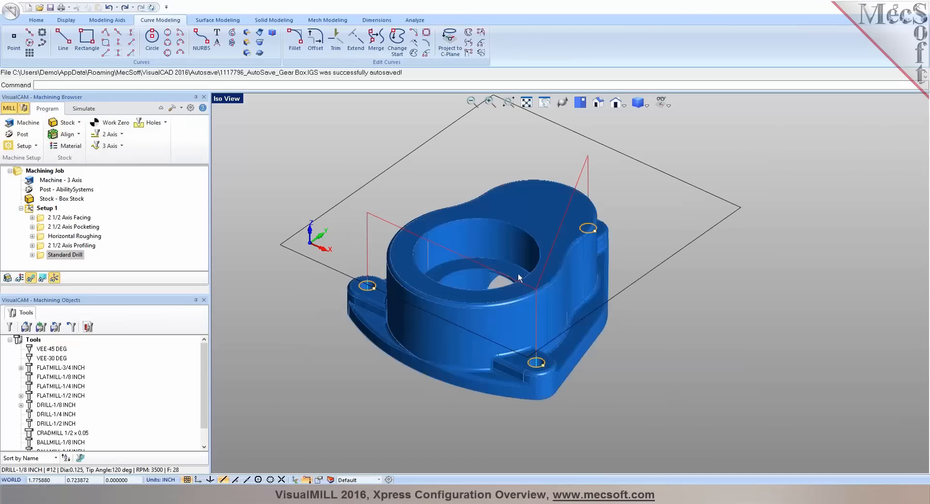
{"action": "middle_click_drag", "start_coordinate": [478, 277], "coordinate": [549, 277]}
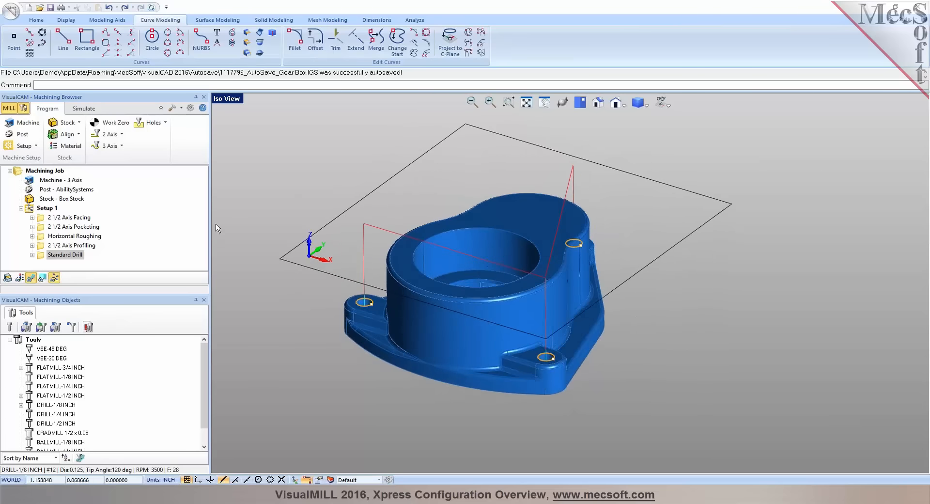
{"action": "left_click", "coordinate": [121, 146]}
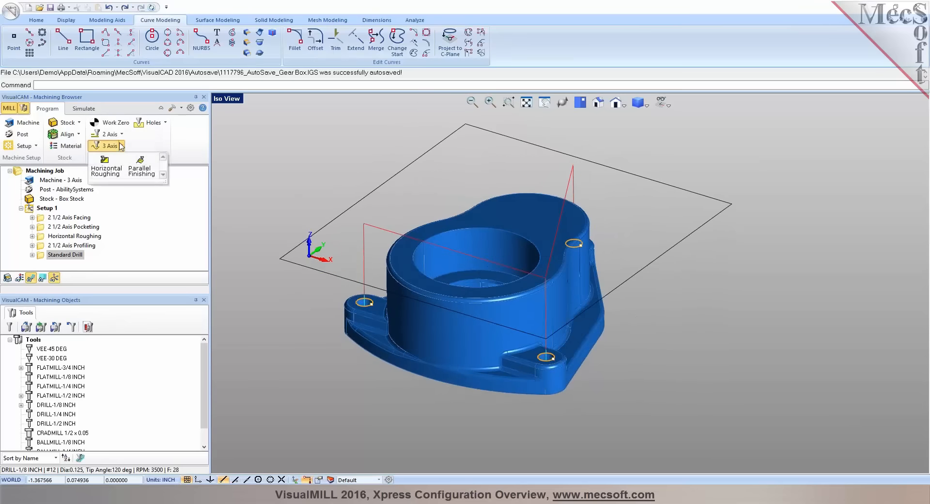
{"action": "left_click", "coordinate": [140, 167]}
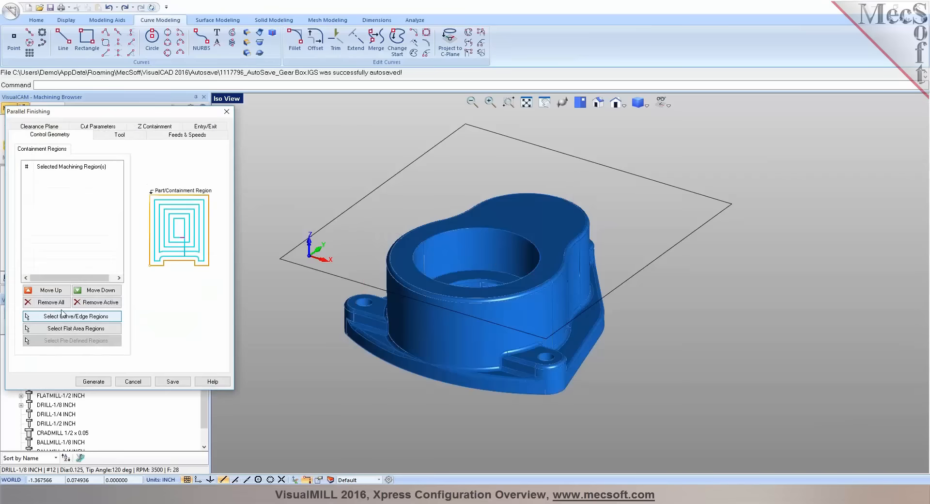
{"action": "left_click", "coordinate": [121, 136]}
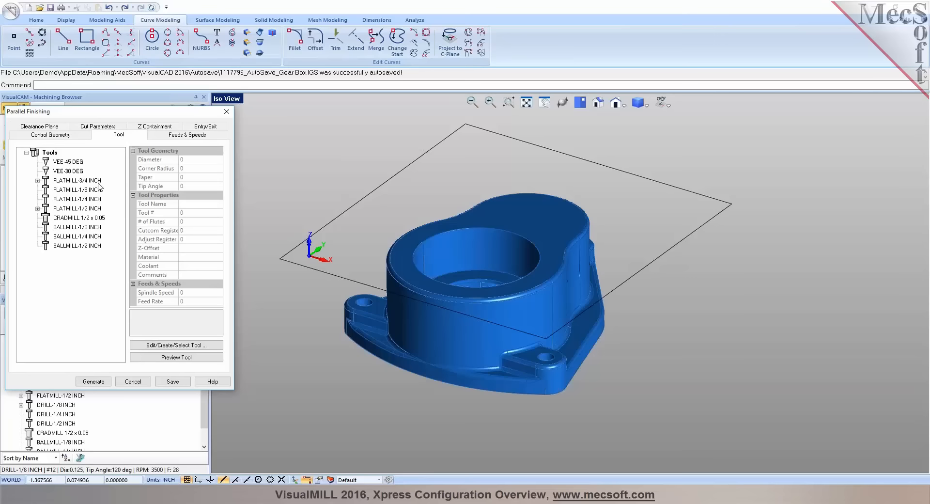
{"action": "left_click", "coordinate": [68, 237]}
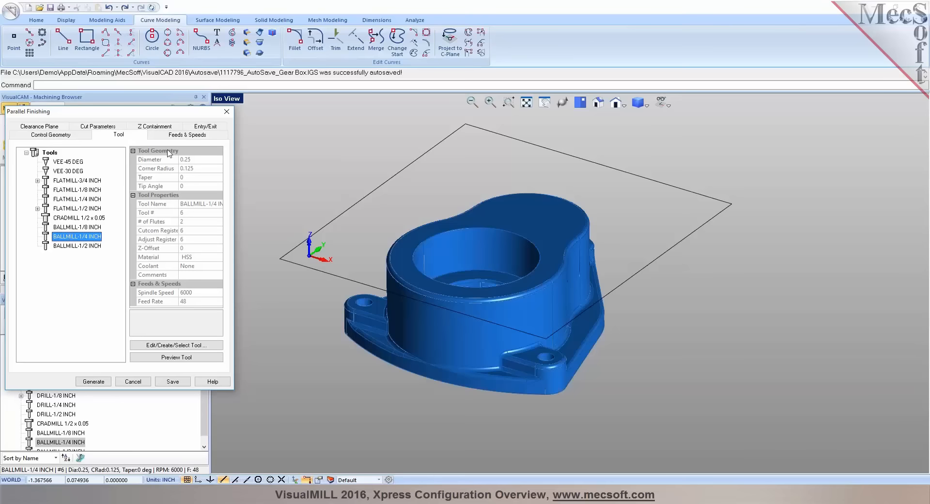
Review the Parallel Finishing settings, keep mixed cutting at angle 0 with a 25% tool diameter stepover, and generate the toolpath
{"action": "left_click", "coordinate": [175, 137]}
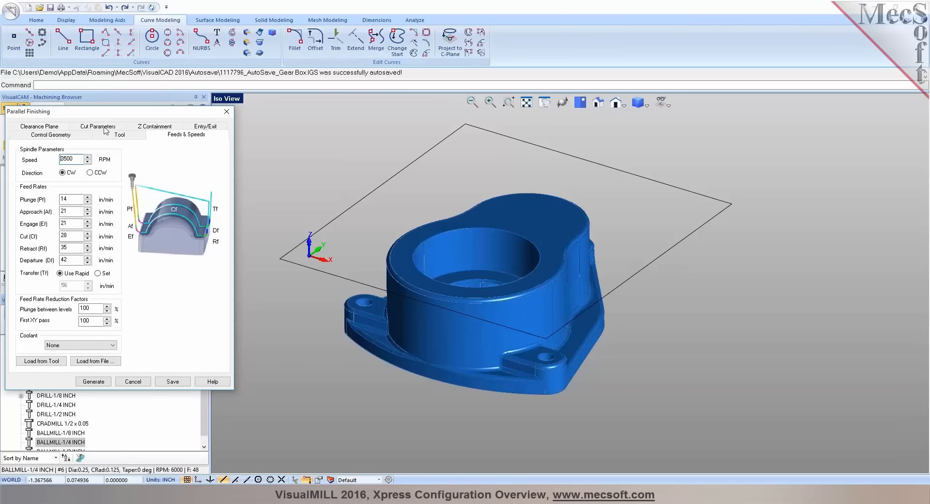
{"action": "left_click", "coordinate": [44, 127]}
{"action": "left_click", "coordinate": [85, 138]}
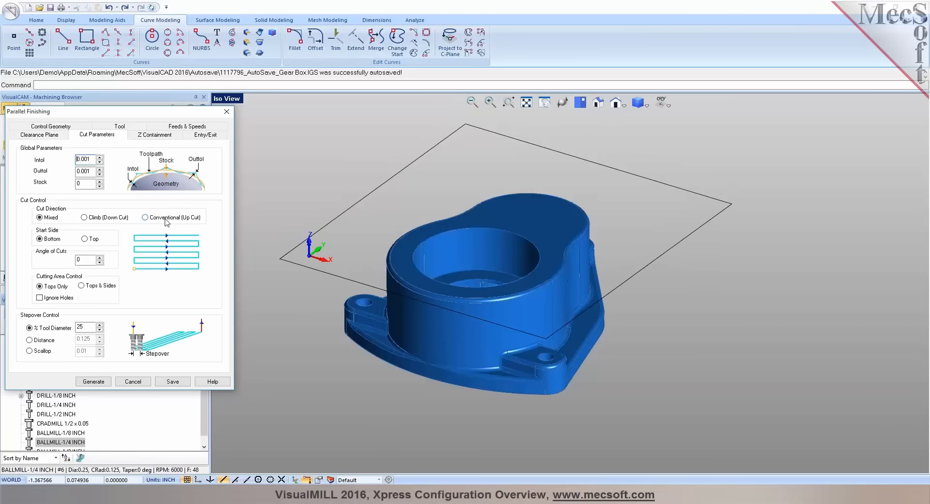
{"action": "double_click", "coordinate": [83, 260]}
{"action": "double_click", "coordinate": [80, 327]}
{"action": "left_click", "coordinate": [151, 135]}
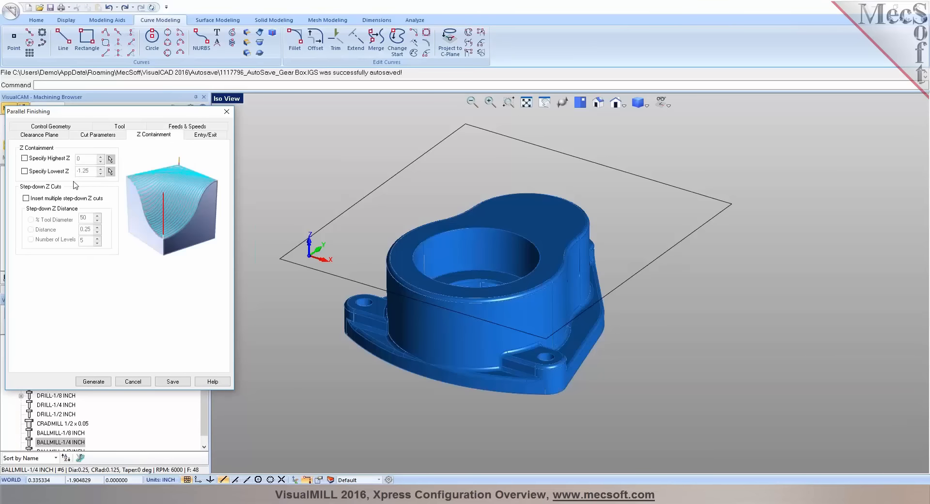
{"action": "left_click", "coordinate": [95, 382]}
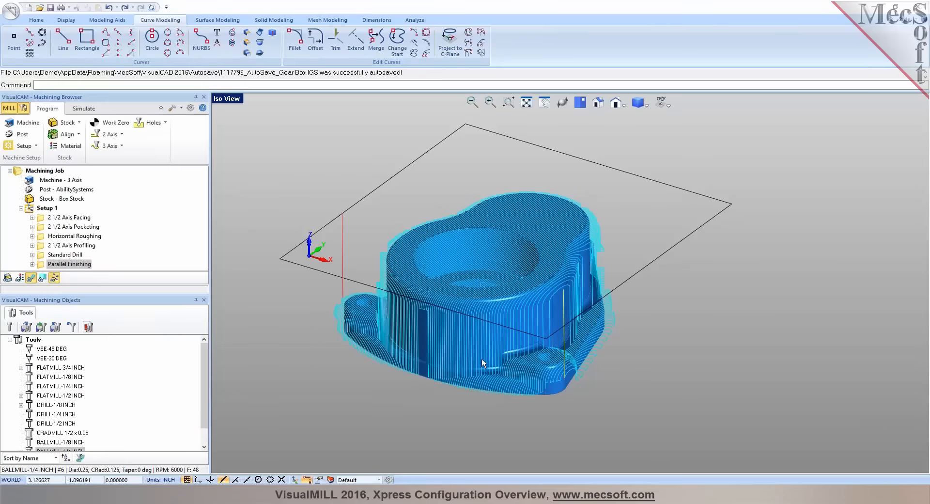
Simulate the Parallel Finishing operation, skipping ahead to the end of the cut
{"action": "middle_click_drag", "start_coordinate": [483, 350], "coordinate": [528, 310]}
{"action": "left_click", "coordinate": [83, 108]}
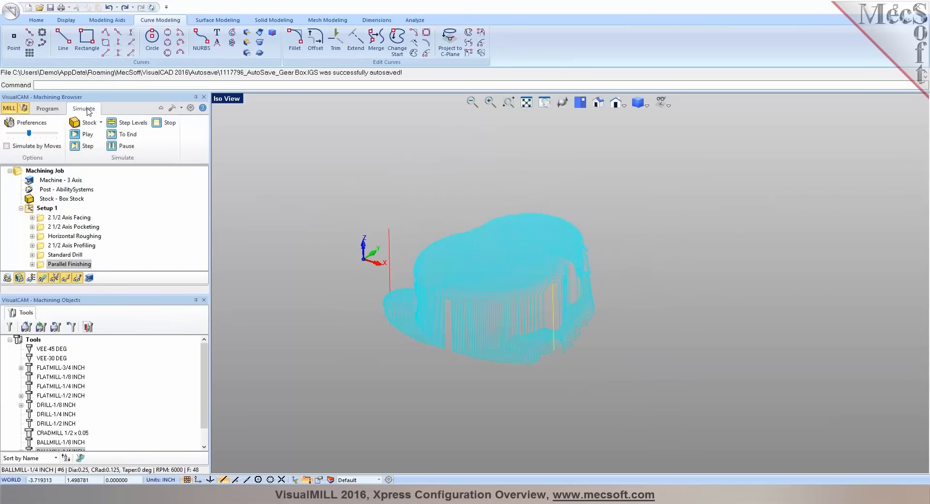
{"action": "left_click", "coordinate": [81, 135]}
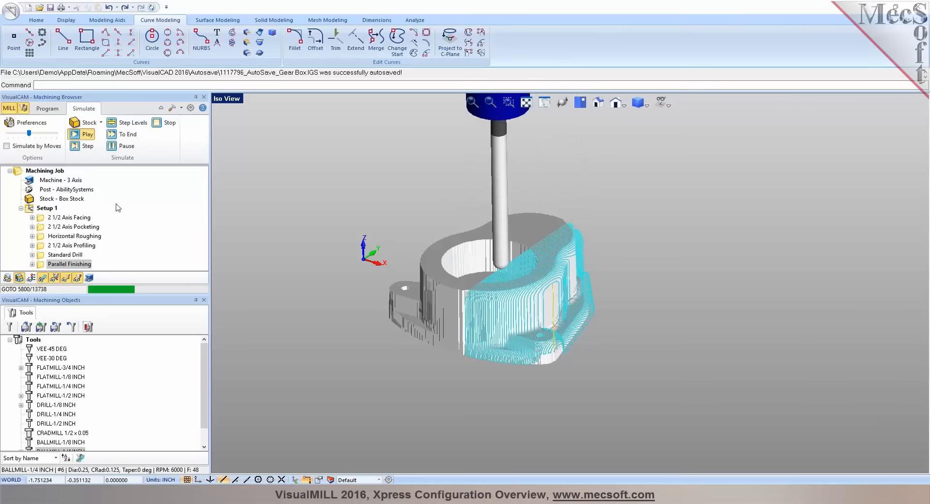
{"action": "left_click", "coordinate": [121, 135]}
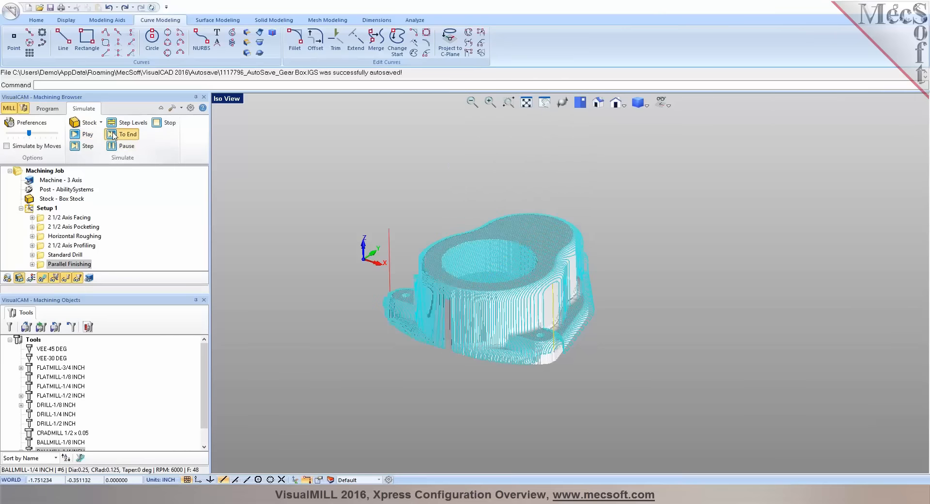
Enlarge the machining job tree and duplicate the Parallel Finishing operation within Setup 1
{"action": "scroll", "coordinate": [554, 298], "scroll_direction": "up", "scroll_amount": 4}
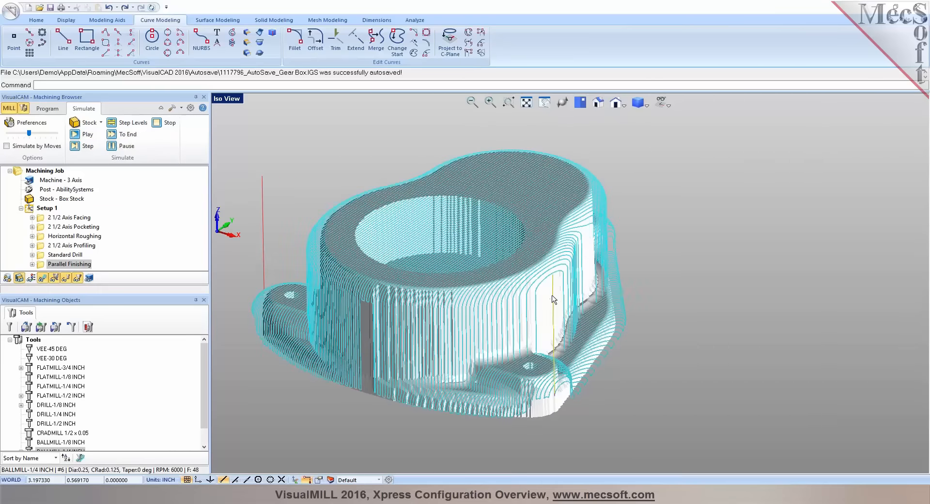
{"action": "scroll", "coordinate": [574, 304], "scroll_direction": "down", "scroll_amount": 2}
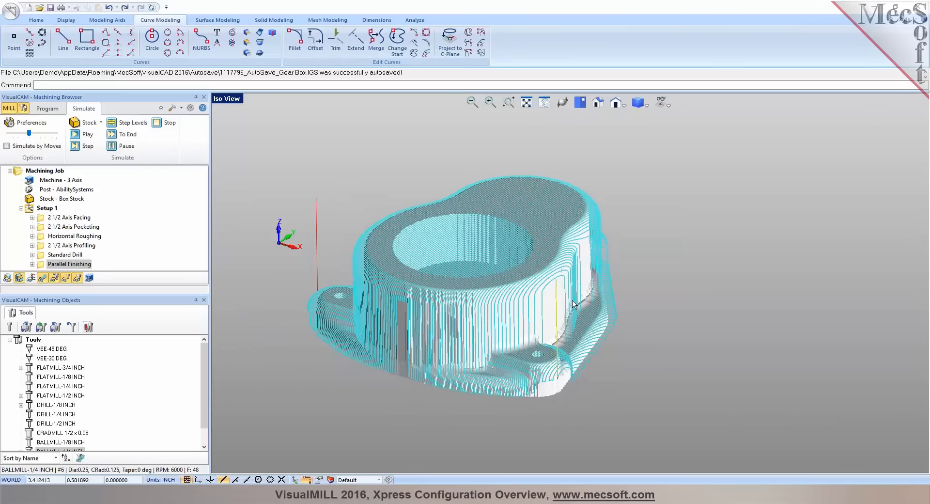
{"action": "scroll", "coordinate": [573, 304], "scroll_direction": "up", "scroll_amount": 3}
{"action": "left_click", "coordinate": [46, 108]}
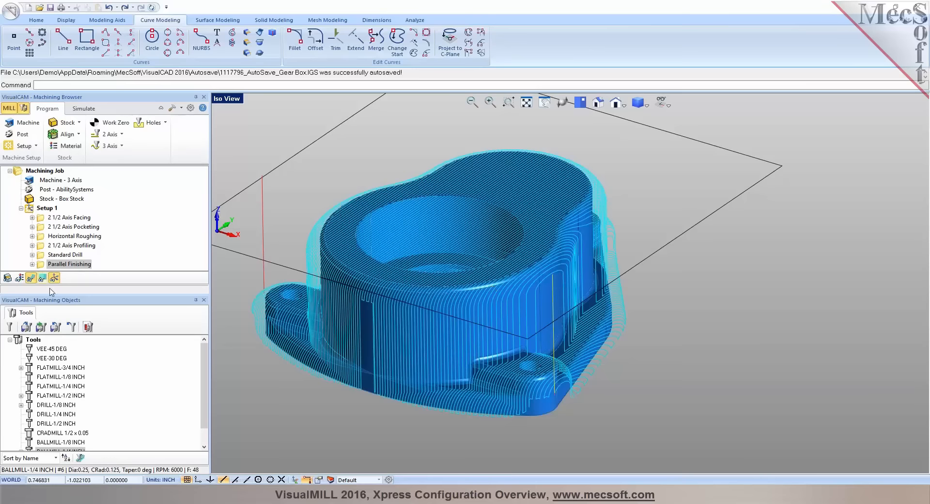
{"action": "left_click_drag", "start_coordinate": [49, 290], "coordinate": [48, 336]}
{"action": "left_click", "coordinate": [44, 267]}
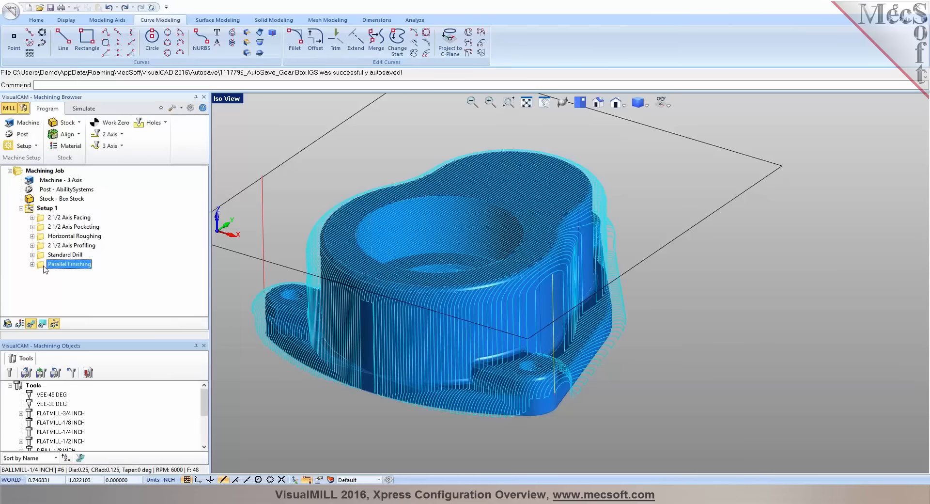
{"action": "right_click", "coordinate": [43, 267]}
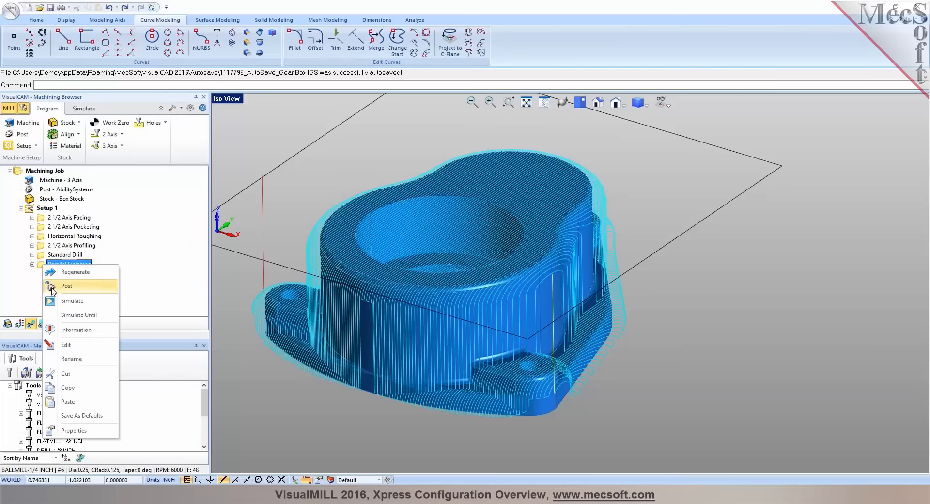
{"action": "left_click", "coordinate": [73, 391]}
{"action": "right_click", "coordinate": [45, 265]}
{"action": "left_click", "coordinate": [67, 402]}
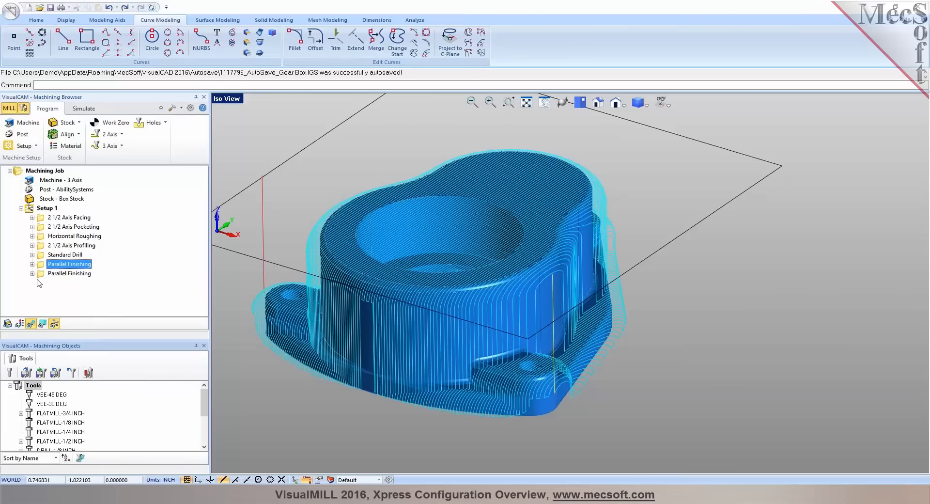
Change the angle of cuts in the copied Parallel Finishing operation and generate its toolpath
{"action": "double_click", "coordinate": [59, 274]}
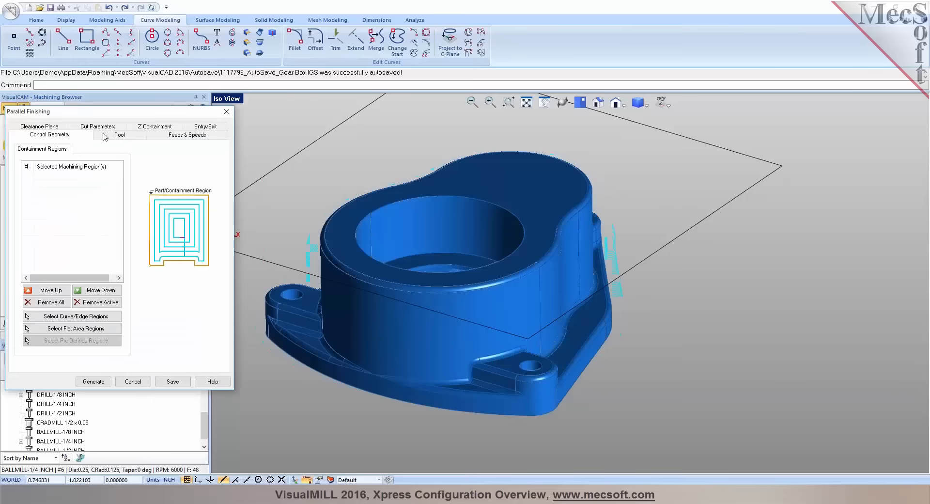
{"action": "left_click", "coordinate": [102, 126]}
{"action": "left_click", "coordinate": [79, 260]}
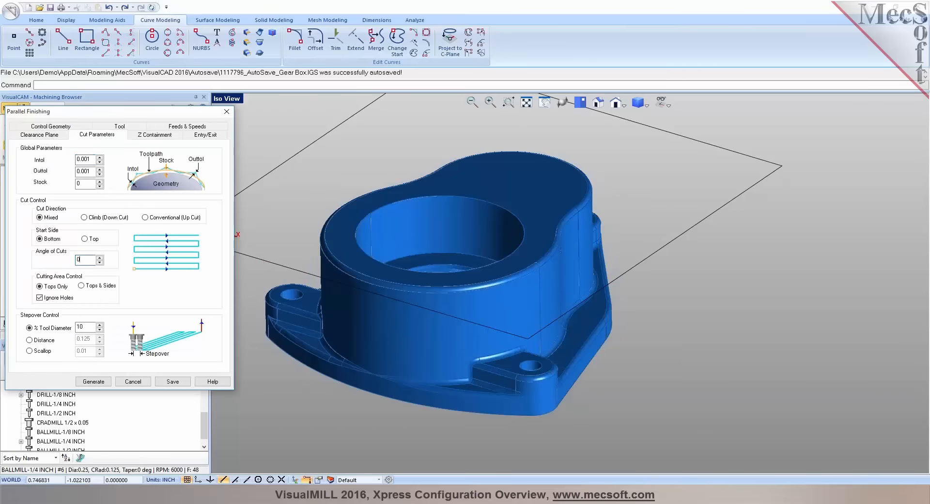
{"action": "key", "text": "Return"}
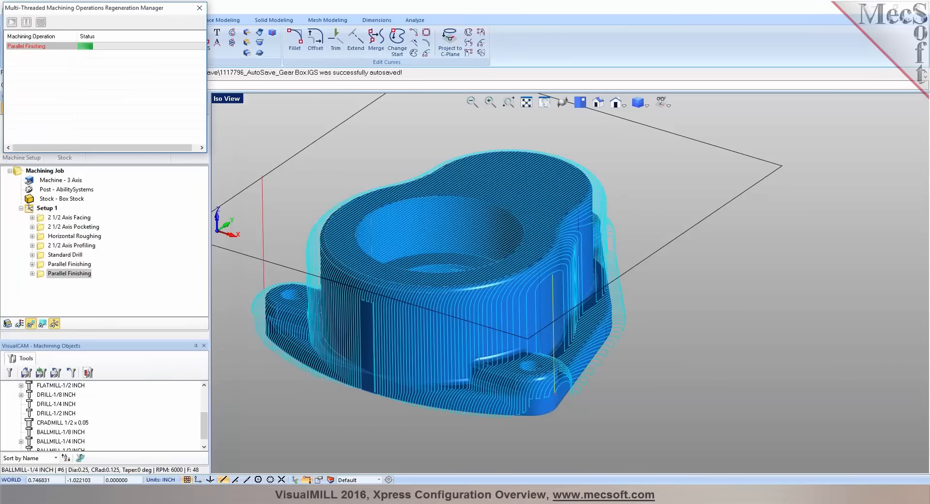
Simulate the second Parallel Finishing operation, skipping ahead to the end of the cut
{"action": "scroll", "coordinate": [460, 335], "scroll_direction": "down", "scroll_amount": 2}
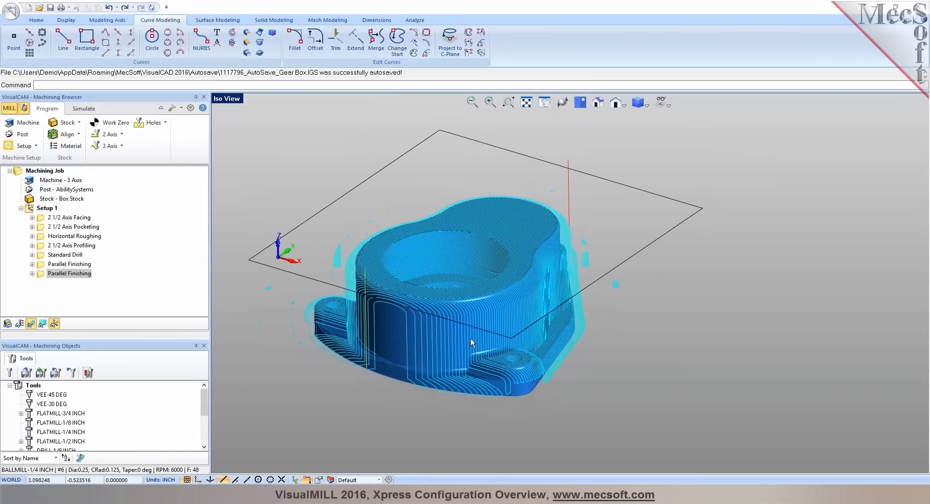
{"action": "left_click", "coordinate": [83, 110]}
{"action": "left_click", "coordinate": [86, 135]}
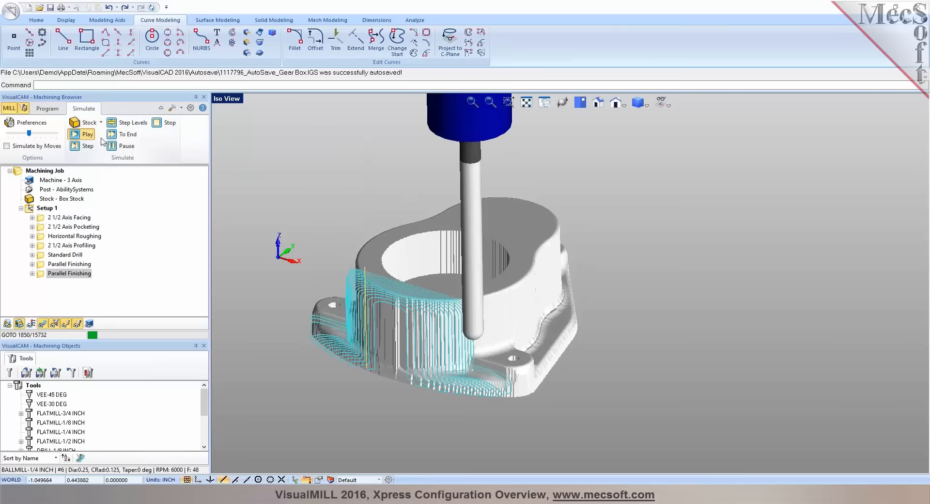
{"action": "left_click", "coordinate": [115, 136]}
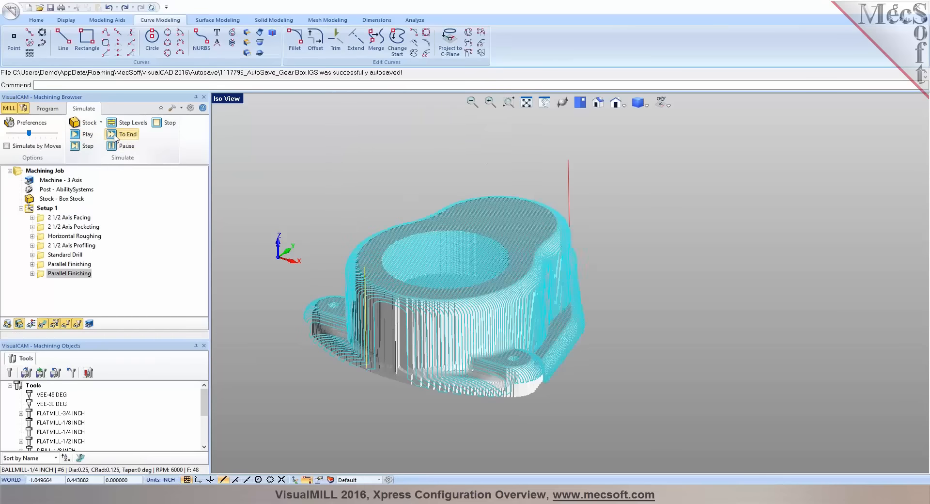
Review the machining operations information for Setup 1, including feeds, GOTO counts and machine times, and close it
{"action": "left_click", "coordinate": [47, 109]}
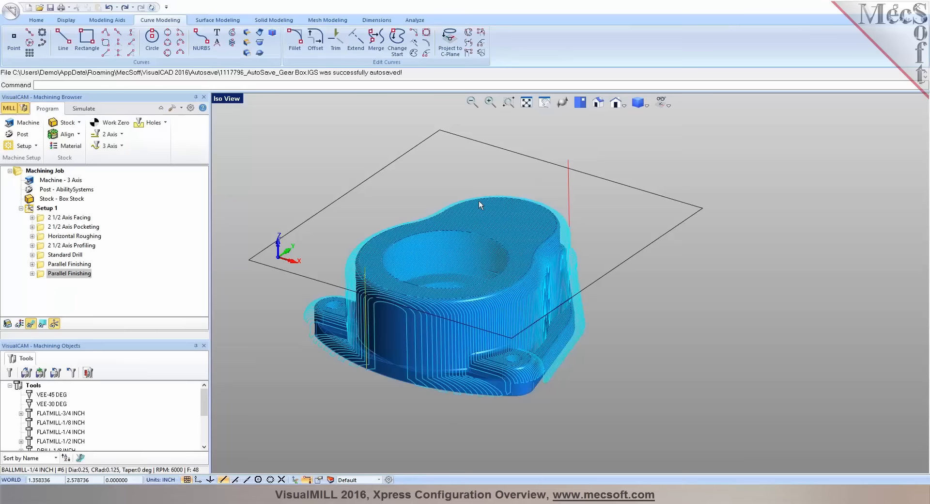
{"action": "right_click", "coordinate": [49, 210]}
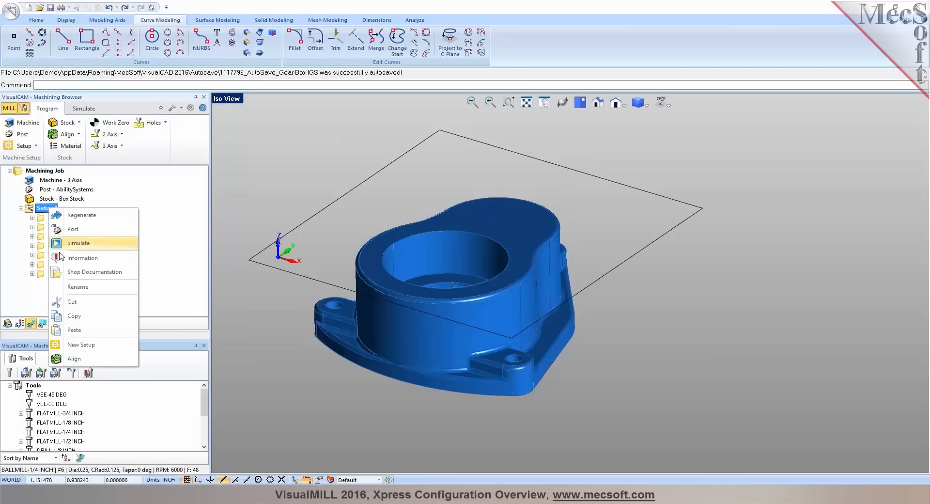
{"action": "left_click", "coordinate": [61, 258]}
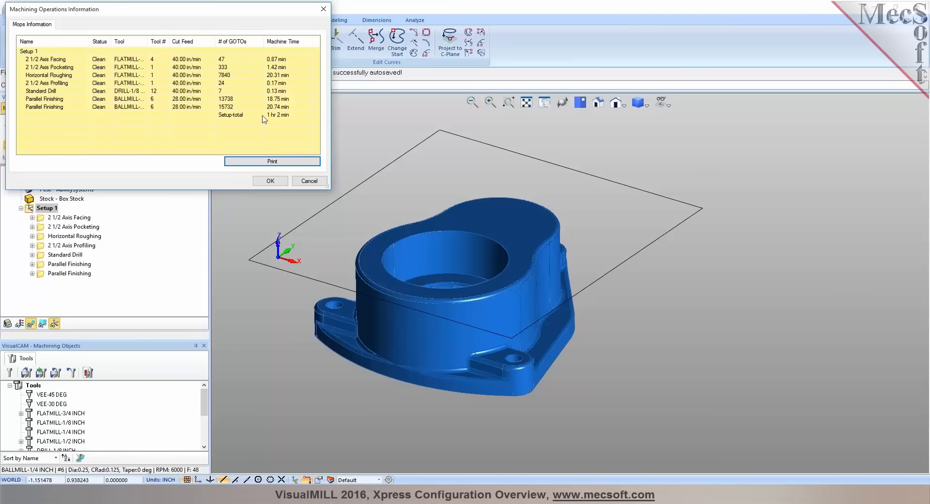
{"action": "left_click", "coordinate": [272, 184]}
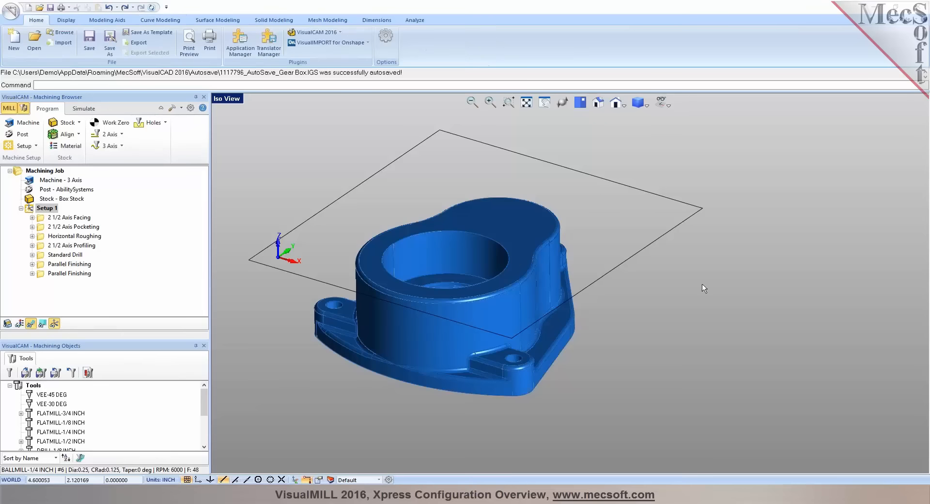
Post Setup 1 with the AbilitySystems post-processor to Gear Box_Setup 1.nc, look over the G-code and close it
{"action": "right_click", "coordinate": [40, 212]}
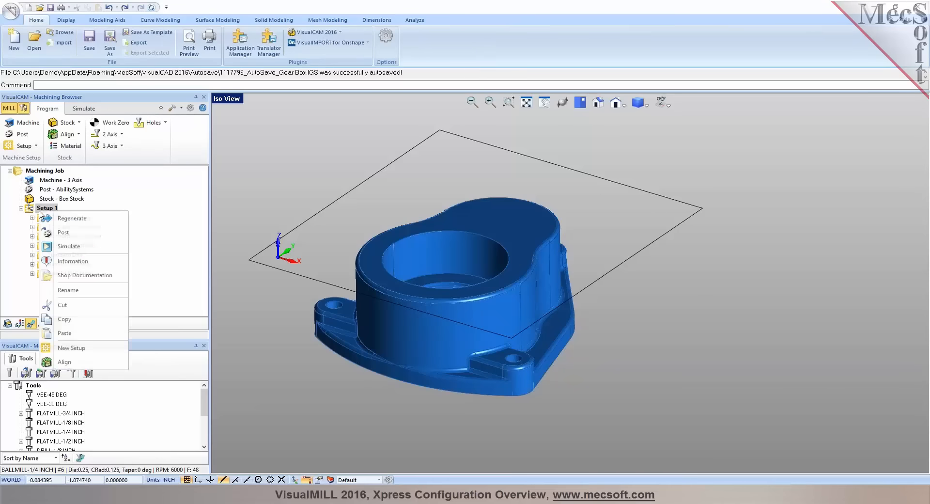
{"action": "left_click", "coordinate": [48, 232]}
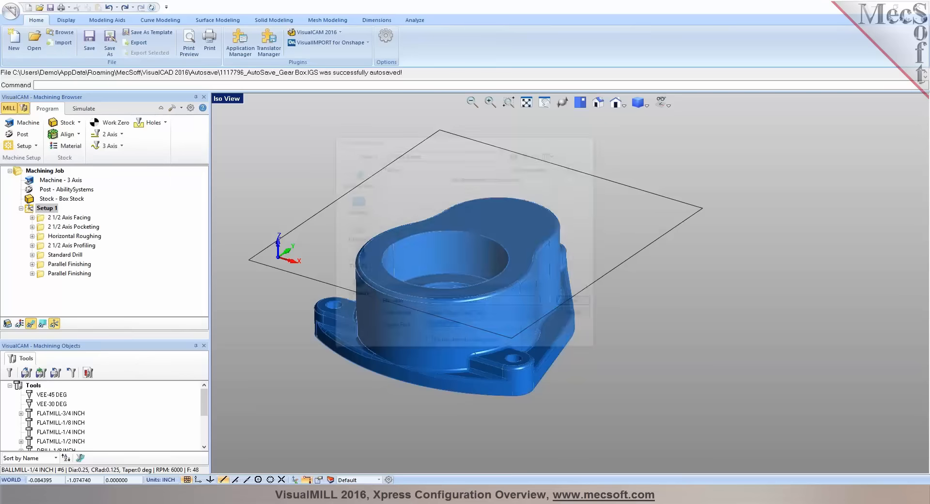
{"action": "left_click", "coordinate": [578, 303]}
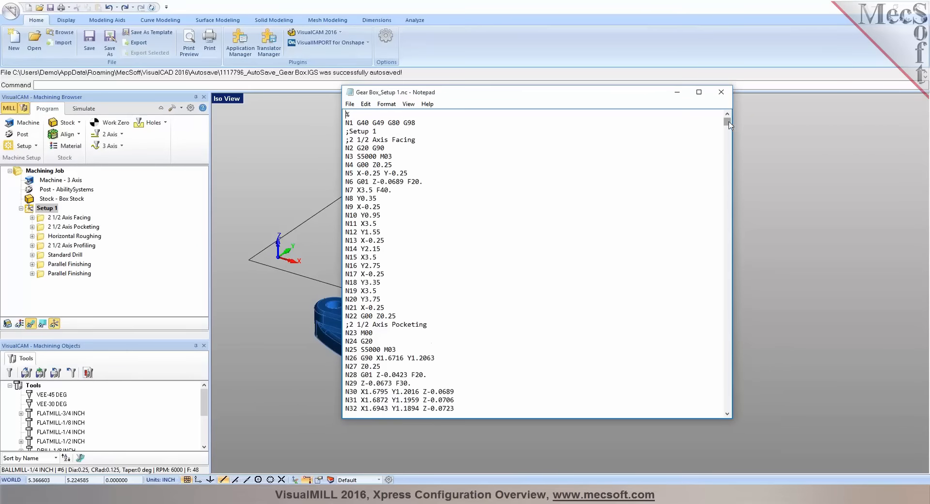
{"action": "left_click", "coordinate": [720, 92]}
Post Setup 1 with the Haas post-processor, overwriting Gear Box_Setup 1.nc
{"action": "right_click", "coordinate": [47, 208]}
{"action": "left_click", "coordinate": [57, 230]}
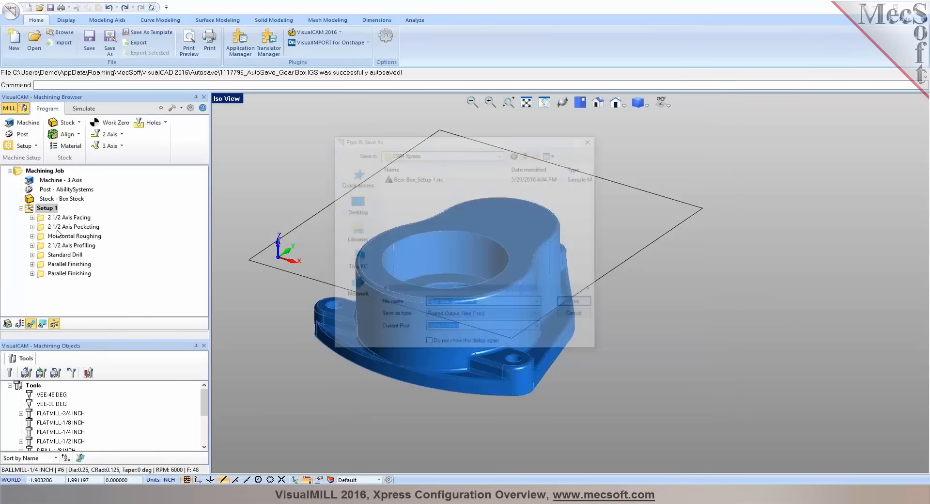
{"action": "left_click", "coordinate": [539, 328]}
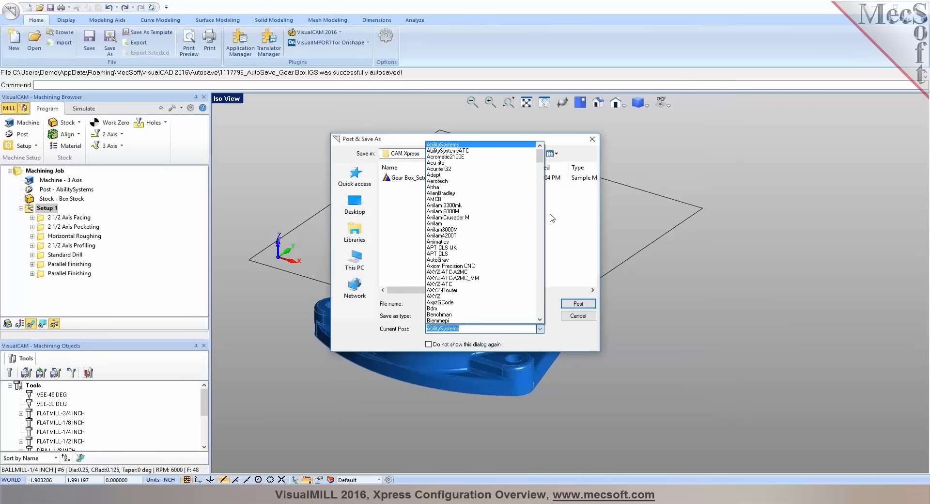
{"action": "left_click_drag", "start_coordinate": [540, 156], "coordinate": [550, 221]}
{"action": "left_click", "coordinate": [468, 199]}
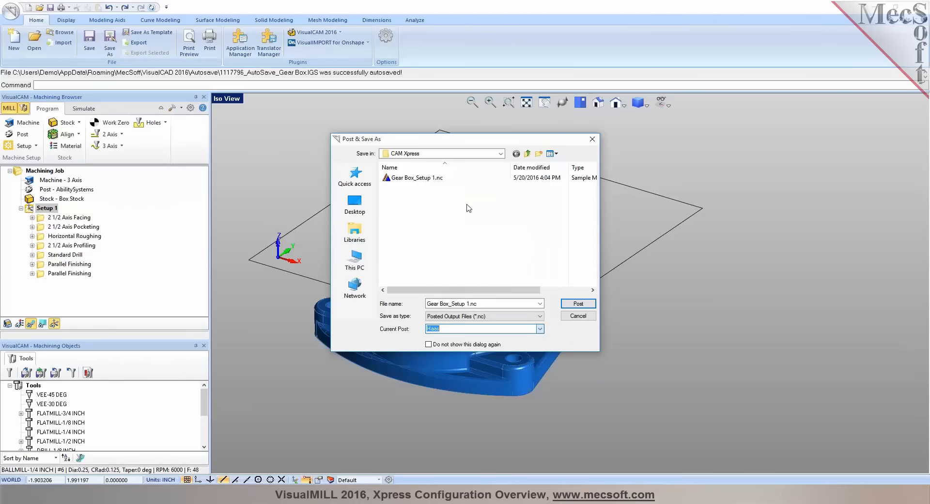
{"action": "left_click", "coordinate": [578, 304]}
{"action": "left_click", "coordinate": [489, 250]}
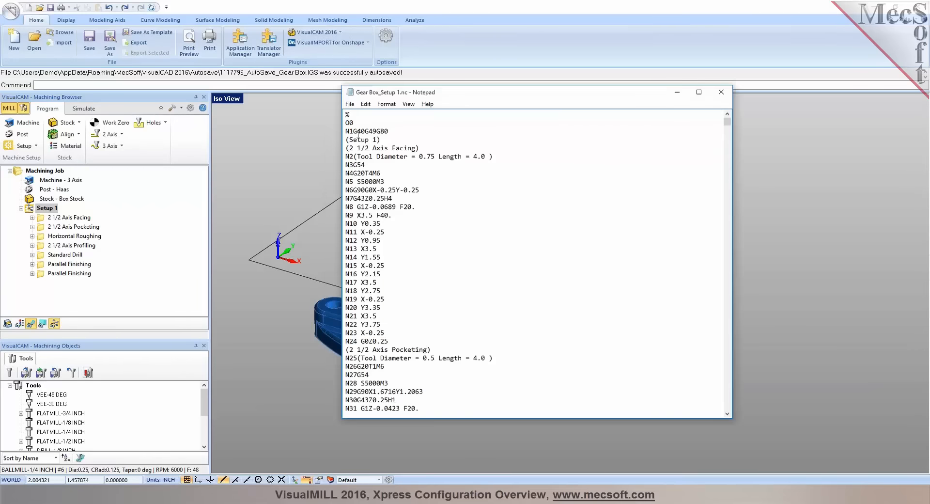
Examine the opening facing and tool-change lines of the Haas G-code and close the file
{"action": "left_click_drag", "start_coordinate": [368, 165], "coordinate": [347, 182]}
{"action": "left_click", "coordinate": [389, 182]}
{"action": "left_click_drag", "start_coordinate": [727, 122], "coordinate": [727, 119]}
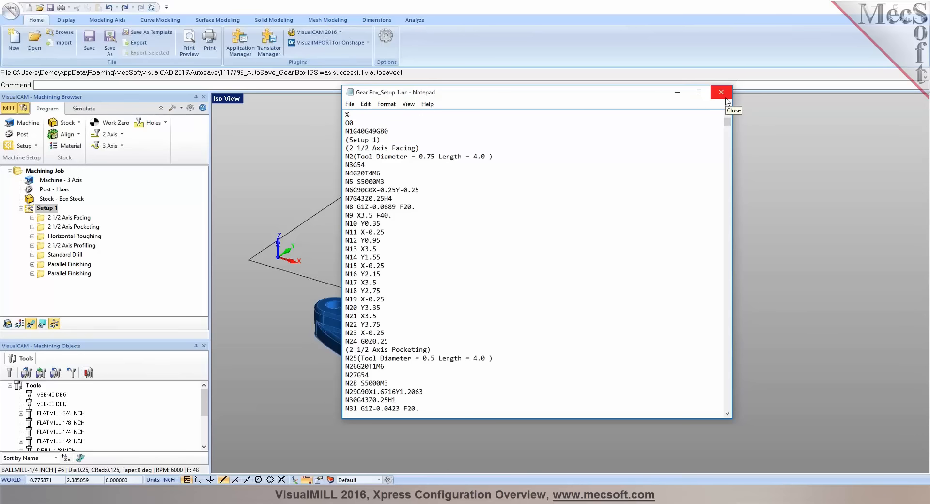
{"action": "left_click", "coordinate": [726, 98]}
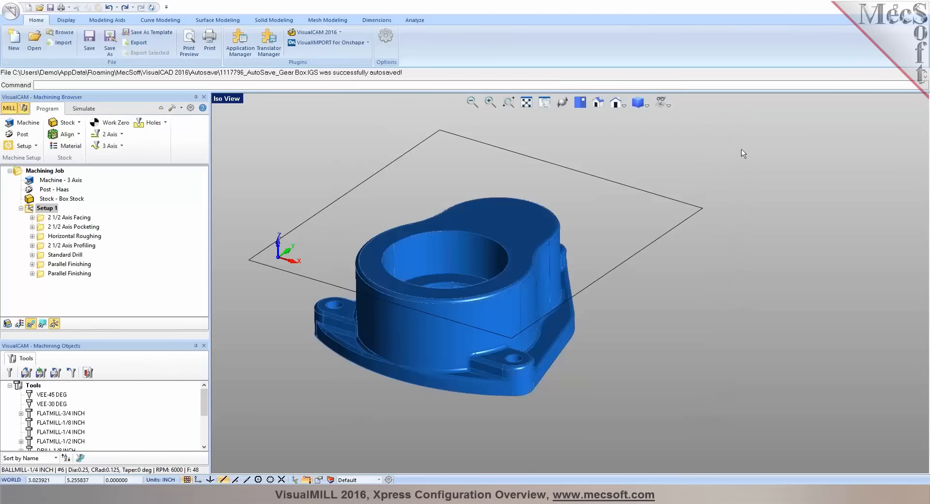
Open the post-processor options and browse the available post-processors, keeping Haas as the current one
{"action": "left_click", "coordinate": [23, 133]}
{"action": "left_click", "coordinate": [149, 150]}
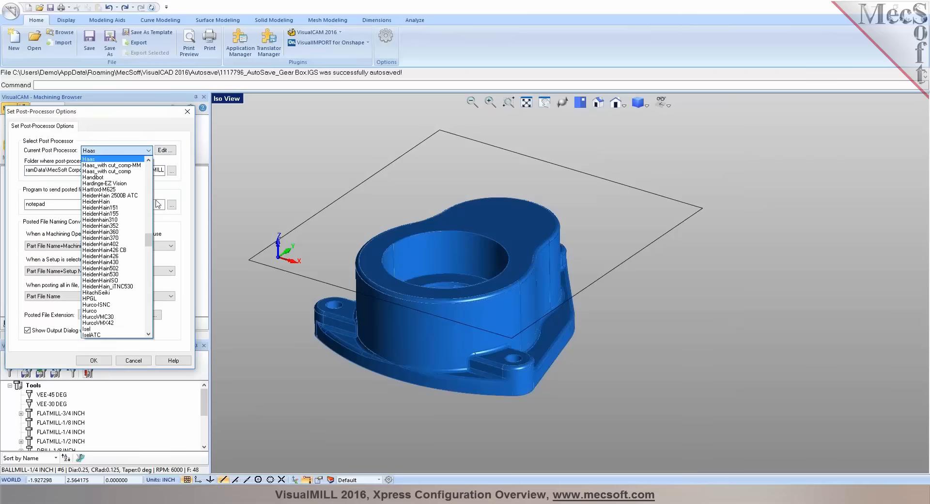
{"action": "left_click_drag", "start_coordinate": [150, 237], "coordinate": [165, 339]}
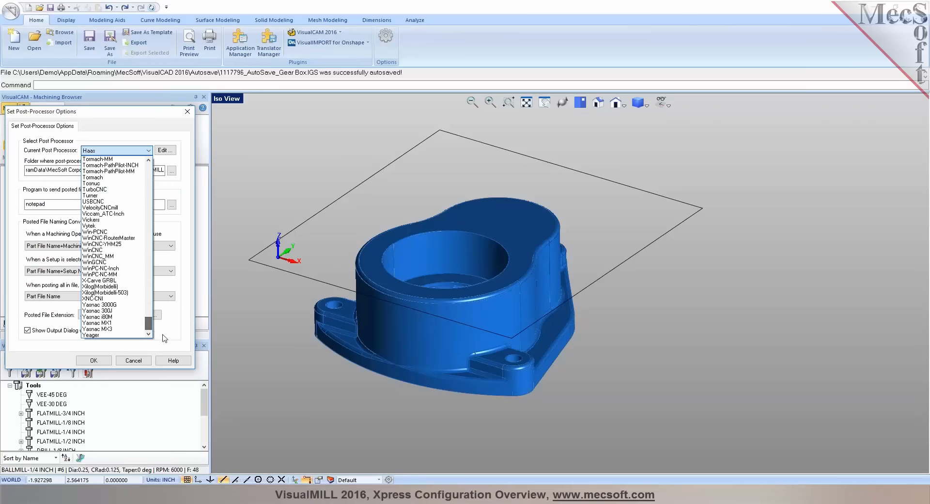
{"action": "left_click", "coordinate": [194, 335]}
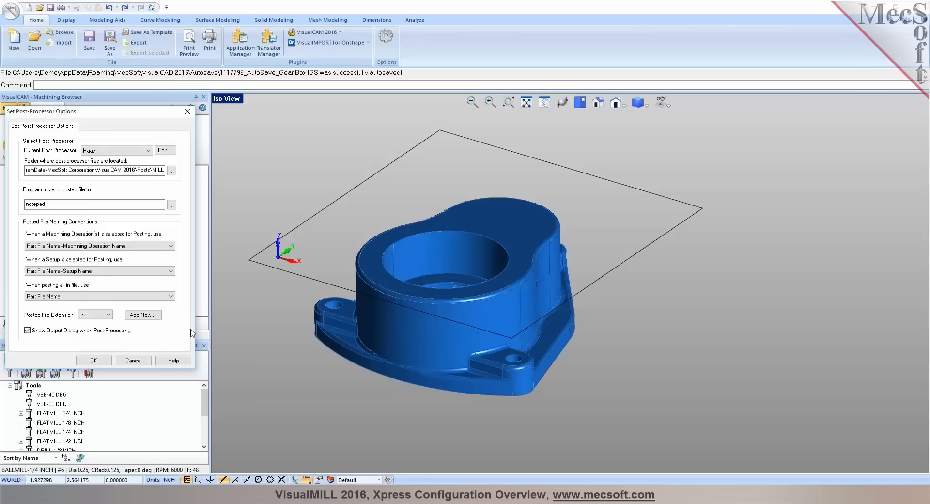
Inspect the Haas post in the Post-Processor Generator, accepting the version conversion, exit without saving, and accept the post-processor options
{"action": "left_click", "coordinate": [163, 151]}
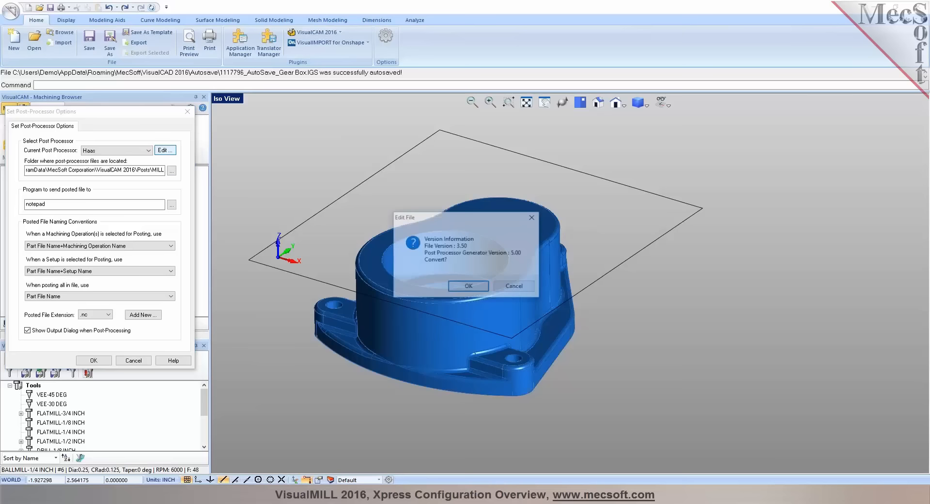
{"action": "left_click", "coordinate": [457, 288]}
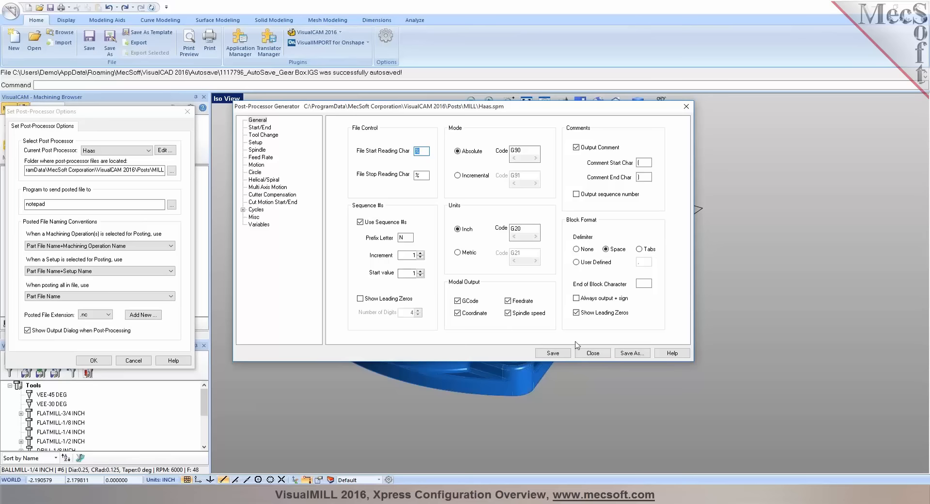
{"action": "left_click", "coordinate": [602, 356]}
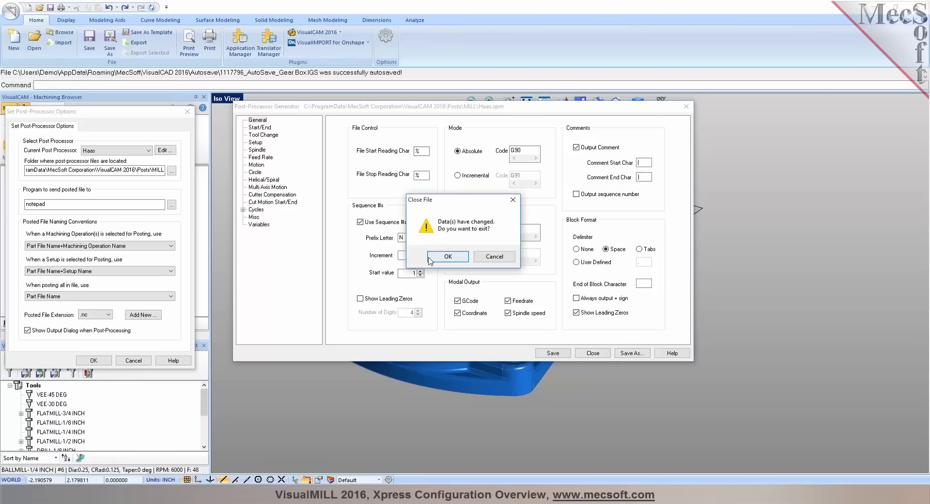
{"action": "left_click", "coordinate": [431, 257]}
{"action": "left_click", "coordinate": [94, 359]}
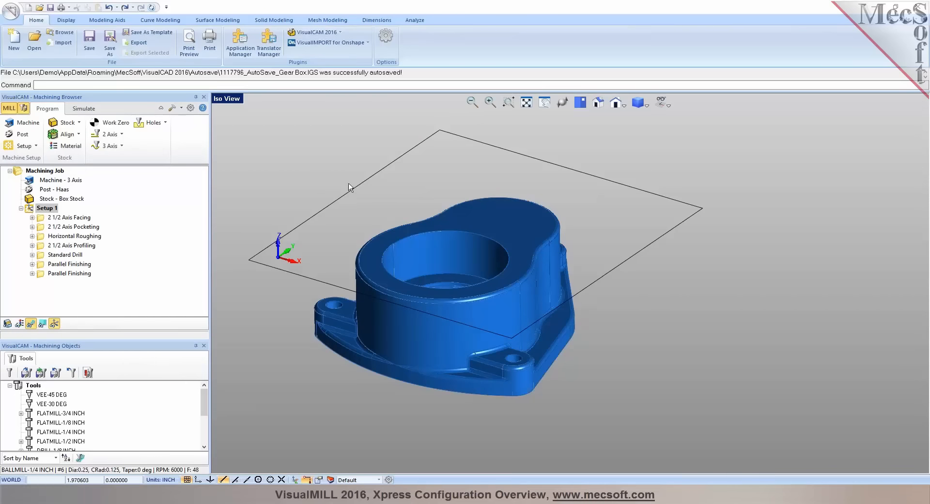
Generate shop documentation for the whole machining job, choosing an output template and saving it as Gear Box.html in the CAM Xpress folder
{"action": "left_click", "coordinate": [43, 172]}
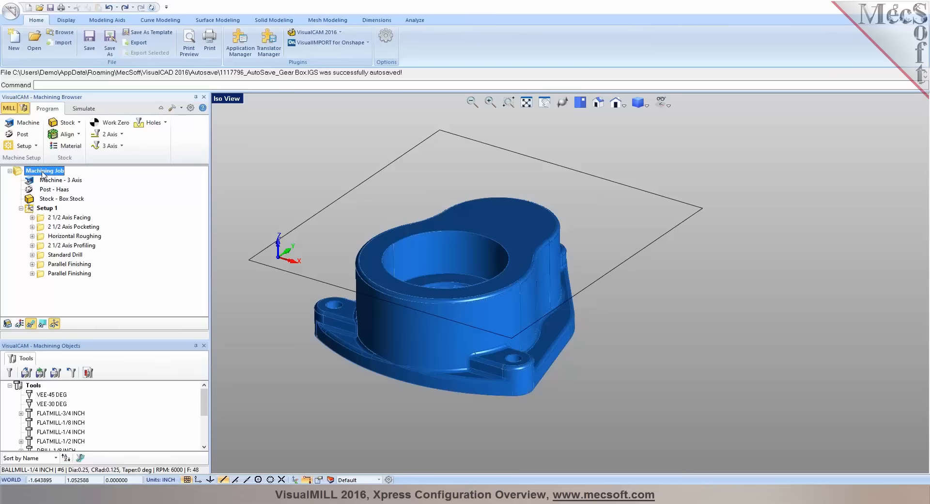
{"action": "right_click", "coordinate": [43, 174]}
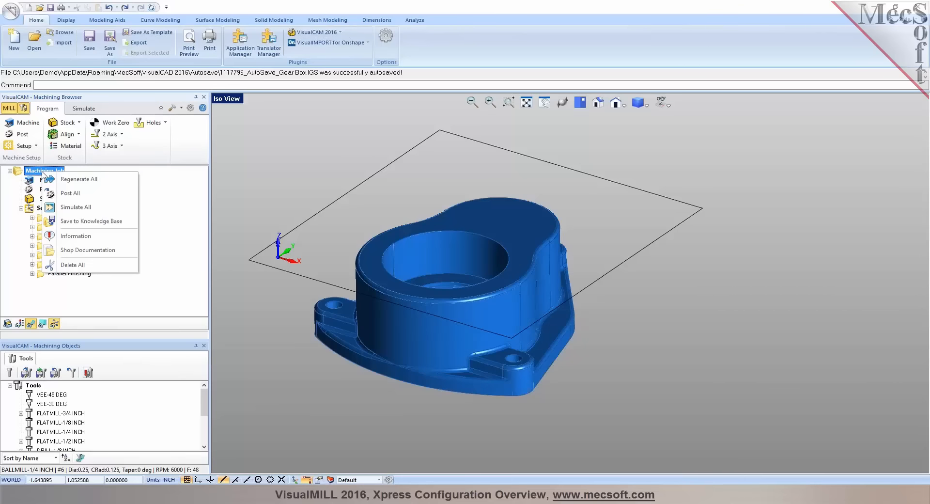
{"action": "left_click", "coordinate": [70, 252]}
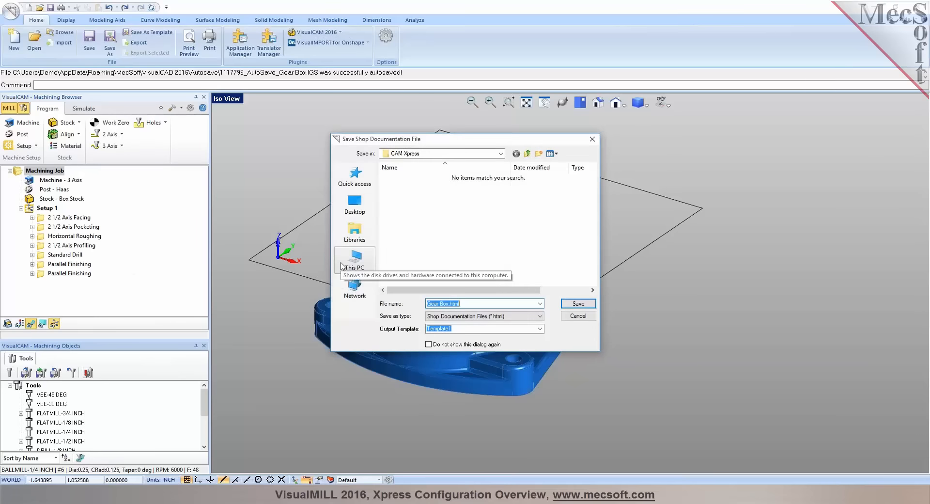
{"action": "left_click", "coordinate": [539, 329]}
{"action": "left_click", "coordinate": [484, 345]}
{"action": "left_click", "coordinate": [578, 304]}
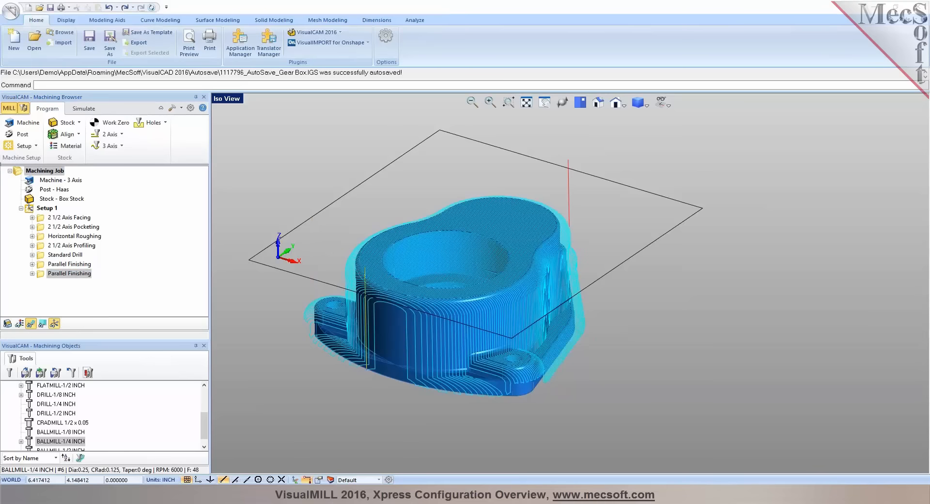
Enlarge the generated shop document and examine its setup sheet, tool list and each operation's feeds, speeds, machining times and toolpath images
{"action": "left_click_drag", "start_coordinate": [929, 46], "coordinate": [371, 54]}
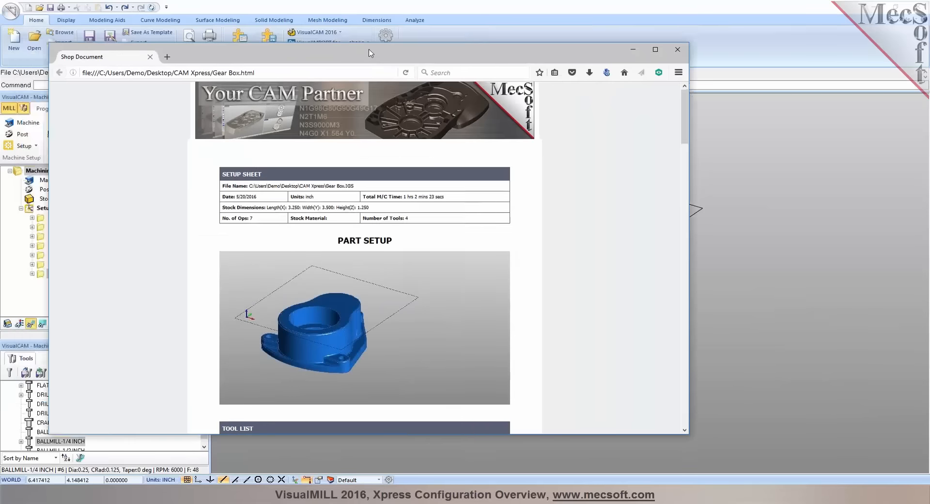
{"action": "double_click", "coordinate": [371, 53]}
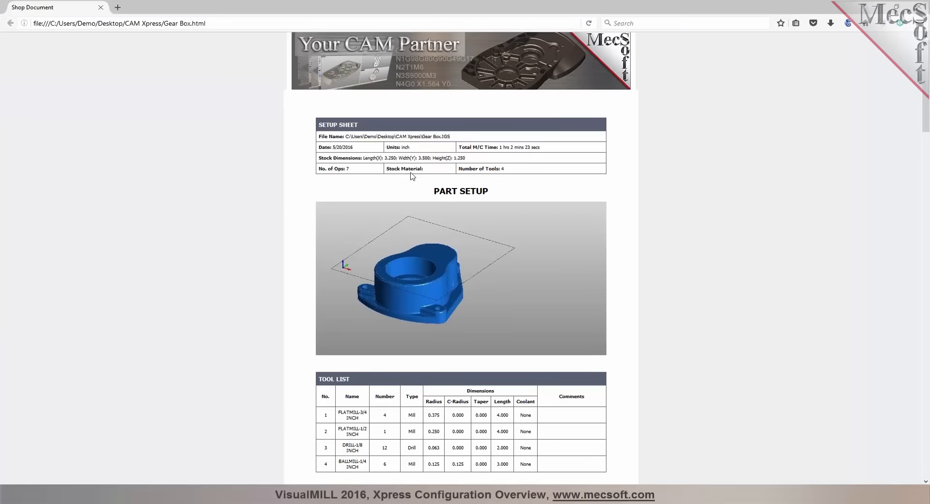
{"action": "scroll", "coordinate": [635, 213], "scroll_direction": "down", "scroll_amount": 4}
{"action": "scroll", "coordinate": [635, 214], "scroll_direction": "down", "scroll_amount": 14}
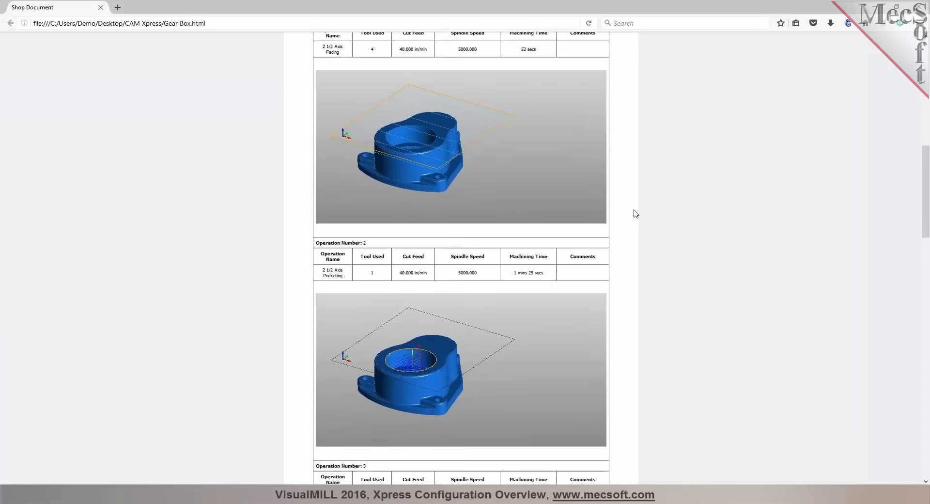
{"action": "scroll", "coordinate": [636, 213], "scroll_direction": "down", "scroll_amount": 17}
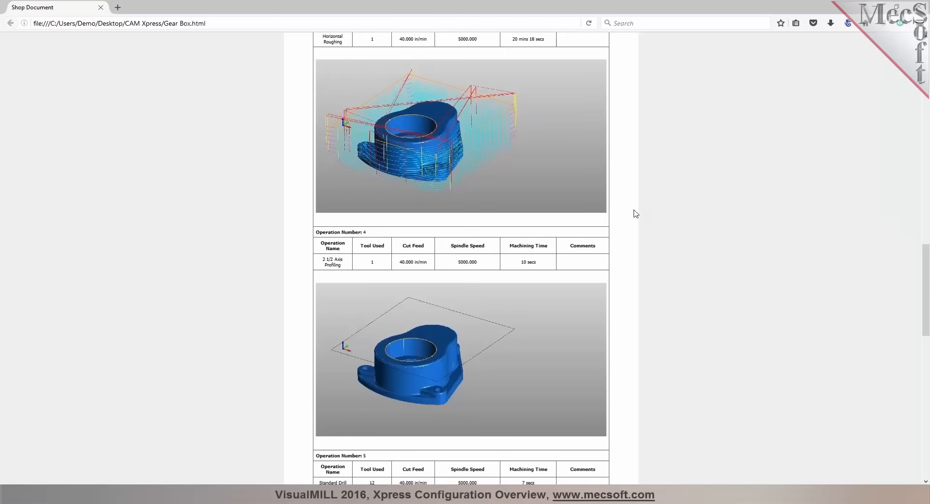
{"action": "scroll", "coordinate": [636, 214], "scroll_direction": "down", "scroll_amount": 20}
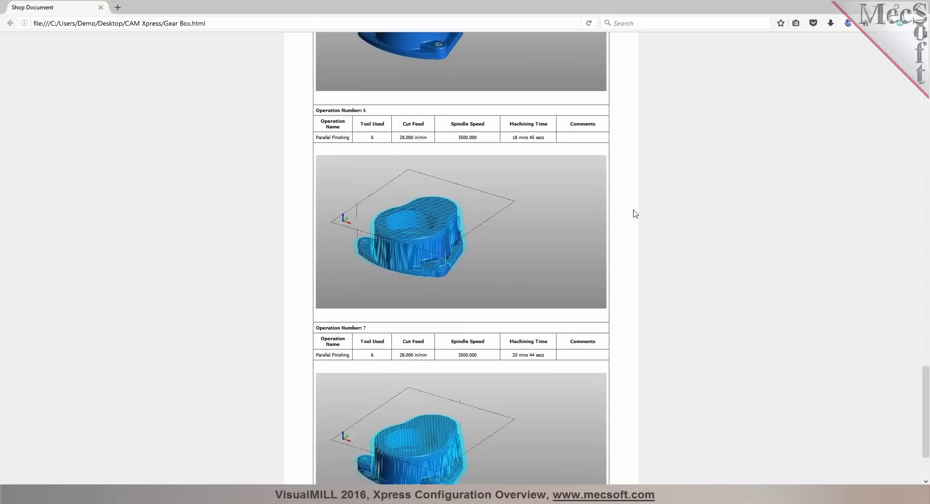
{"action": "scroll", "coordinate": [635, 213], "scroll_direction": "down", "scroll_amount": 3}
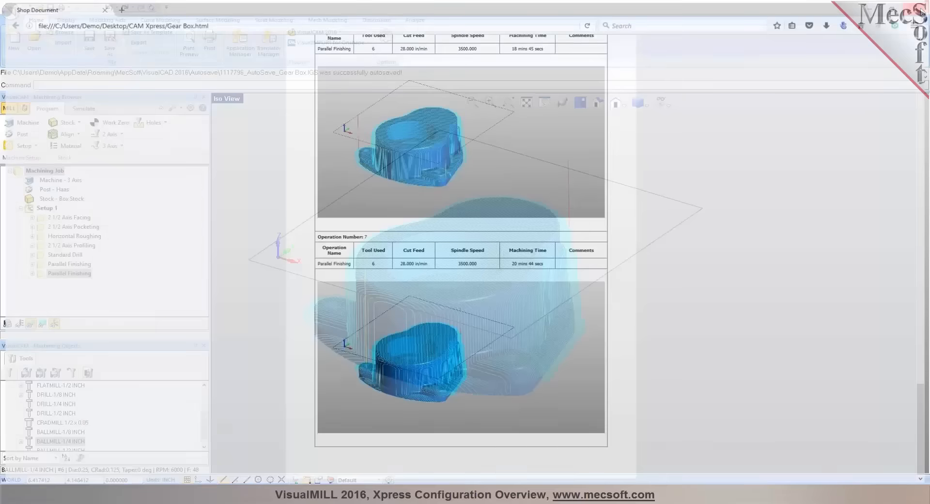
{"action": "right_click", "coordinate": [45, 174]}
{"action": "left_click", "coordinate": [32, 175]}
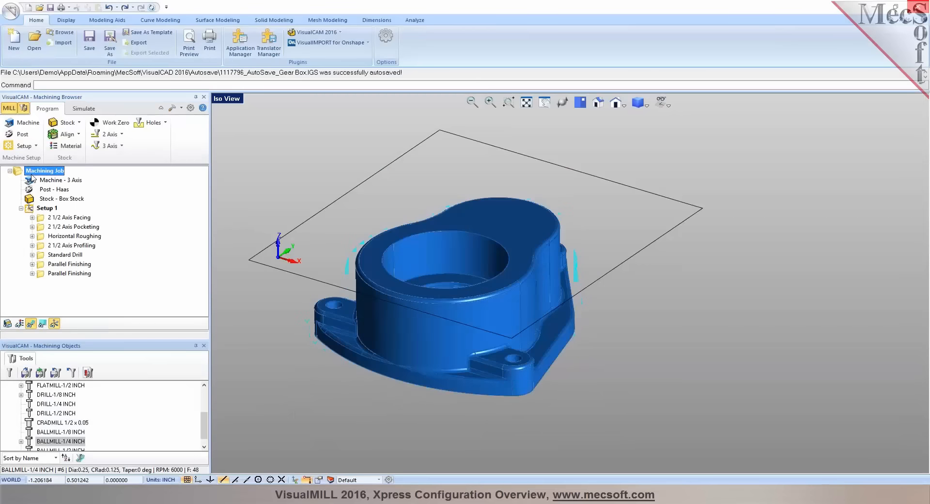
{"action": "right_click", "coordinate": [32, 173]}
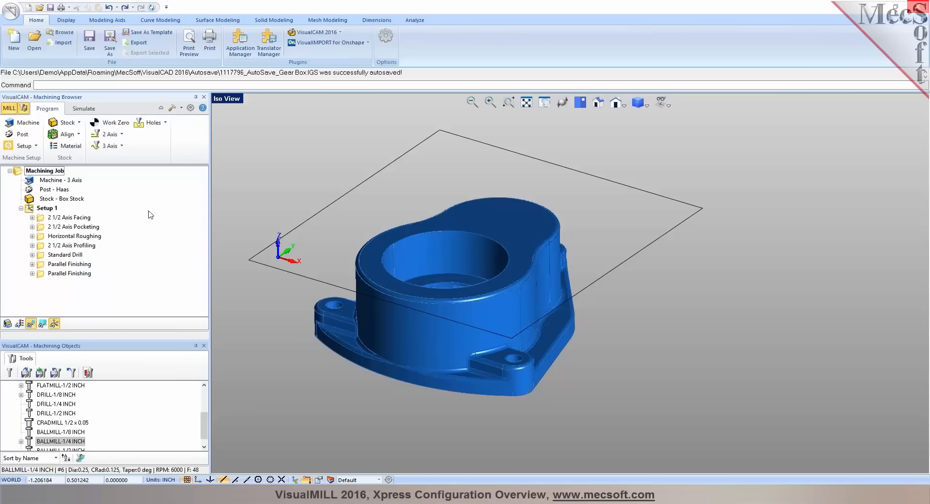
{"action": "left_click", "coordinate": [53, 172]}
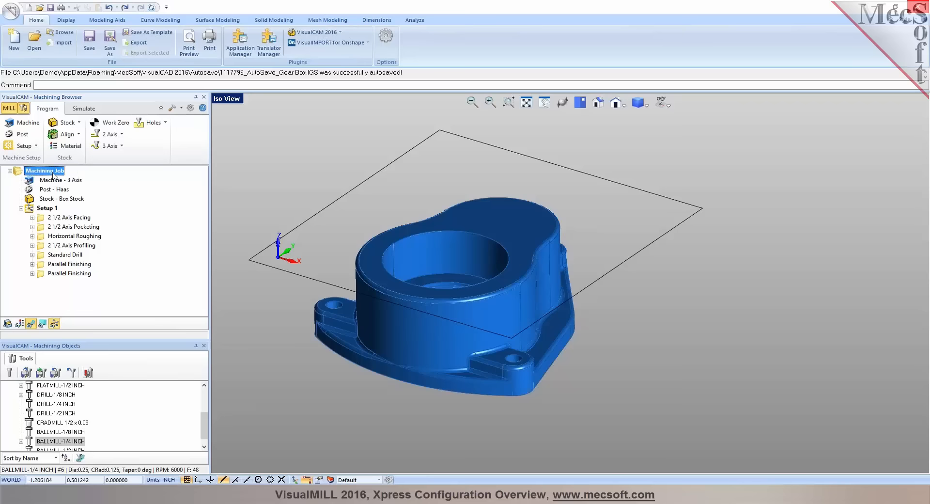